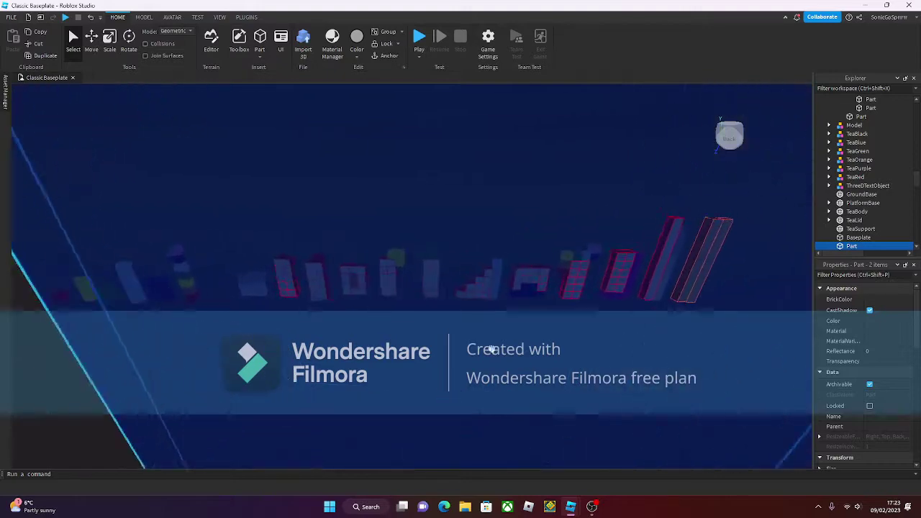
# Ungroup the Other13 figure and move its yellow blocks down to the ground in front of the number row
pyautogui.click(384, 324)
pyautogui.scroll(5, 384, 324)
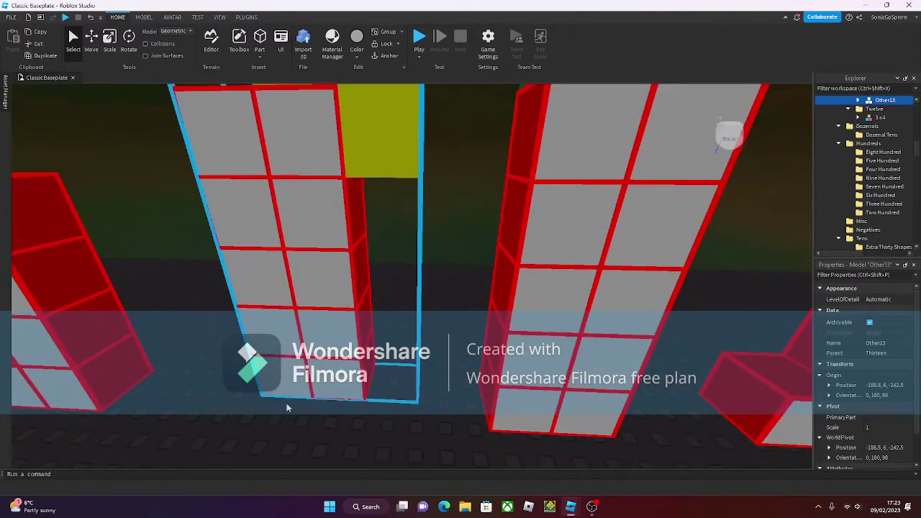
pyautogui.click(343, 422)
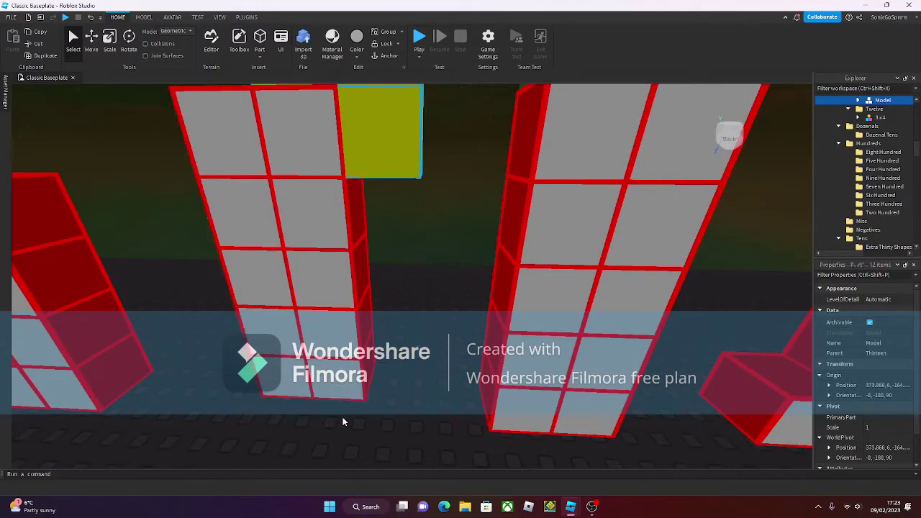
pyautogui.click(410, 146)
pyautogui.scroll(-5, 443, 295)
pyautogui.scroll(-3, 443, 295)
pyautogui.moveTo(439, 287); pyautogui.dragTo(423, 421)
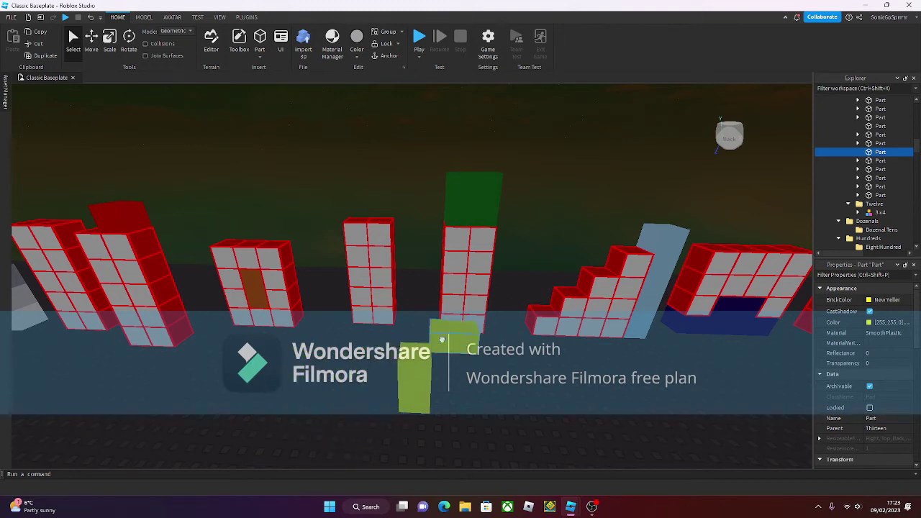
# Group the yellow blocks into one model and rotate the model on the ground
pyautogui.click(394, 353)
pyautogui.press('f')
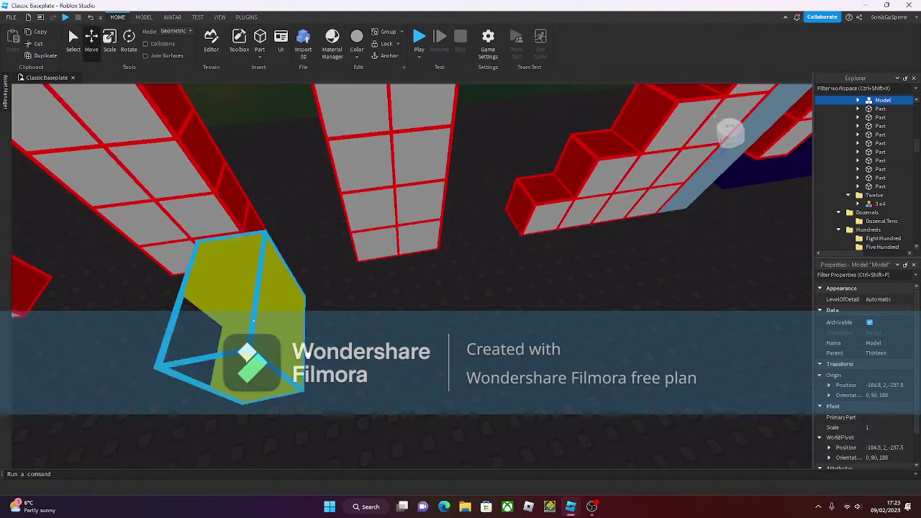
pyautogui.hotkey('ctrl', 'r')
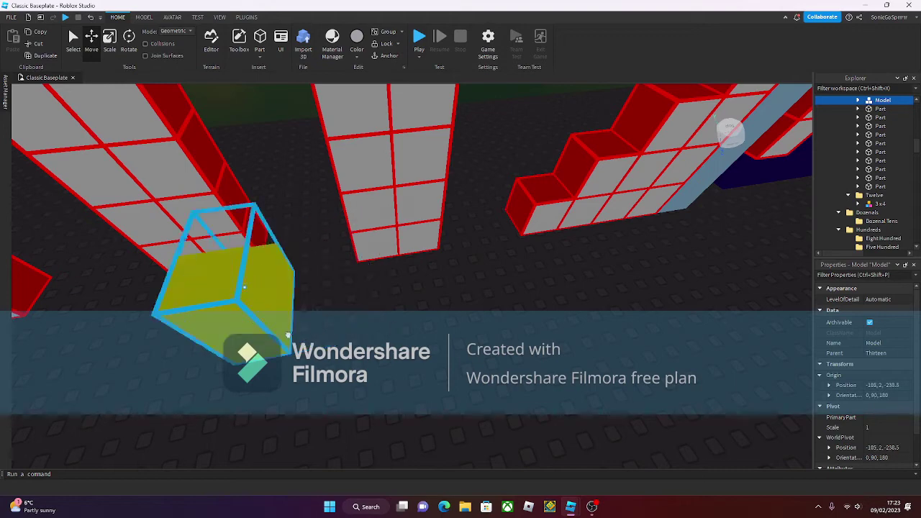
pyautogui.hotkey('ctrl', 'r')
# Place the yellow model on the top corner of the white Thirteen column and group the whole figure
pyautogui.moveTo(283, 347); pyautogui.dragTo(369, 347)
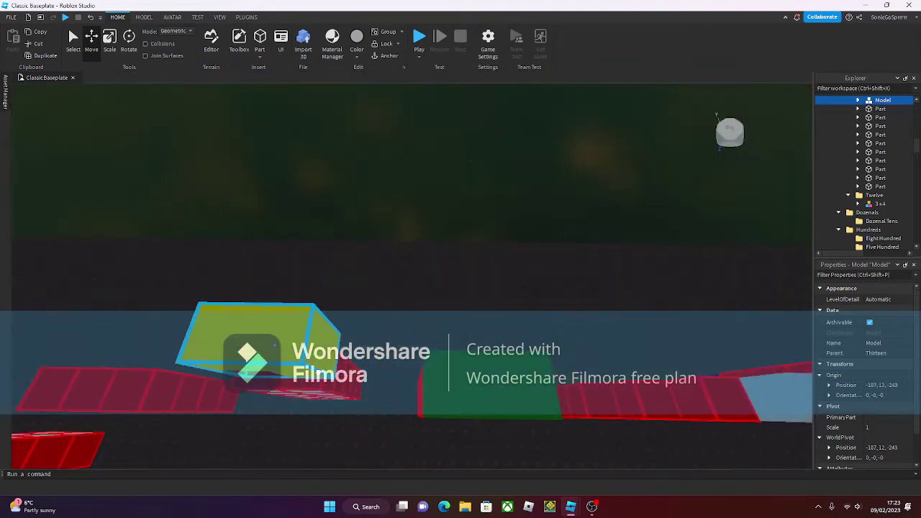
pyautogui.moveTo(318, 385); pyautogui.dragTo(376, 332, button='right')
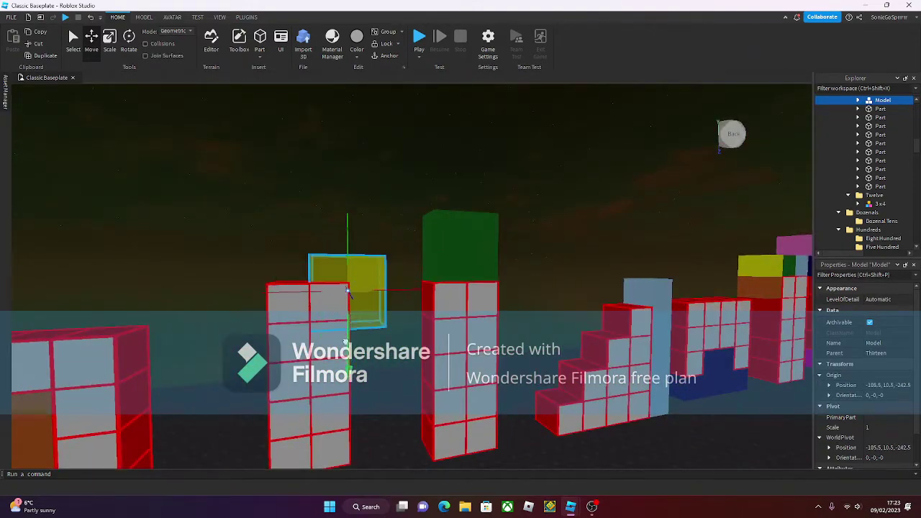
pyautogui.moveTo(381, 361); pyautogui.dragTo(281, 254, button='right')
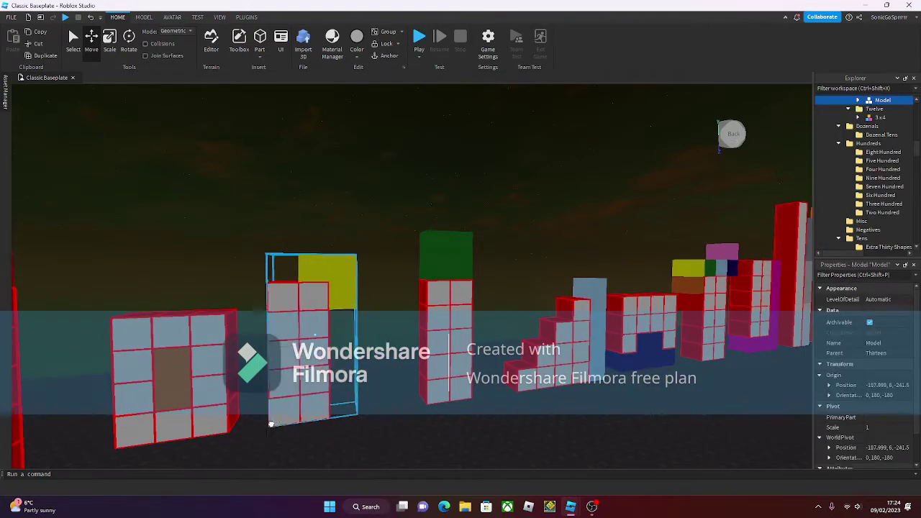
# Select the 2 x 10 Twenty figure at the far end of the number row and reposition it
pyautogui.press('w')
pyautogui.press('d')
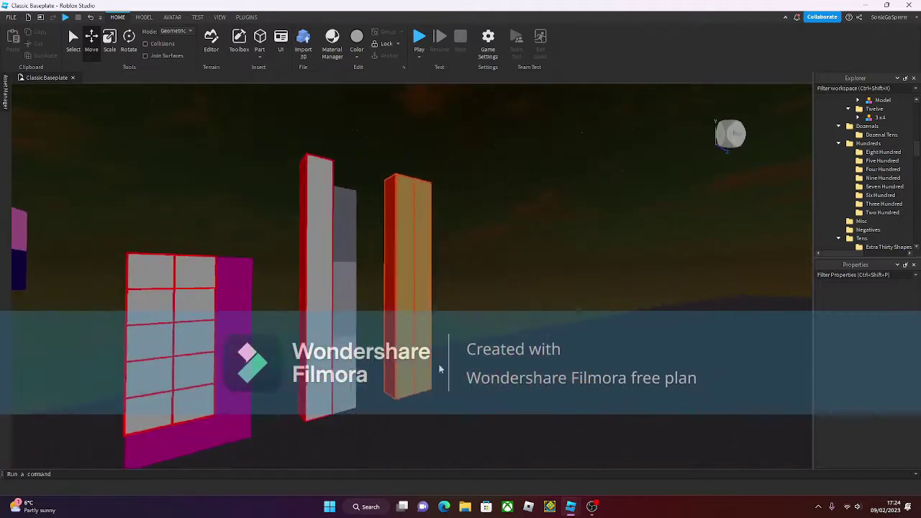
pyautogui.click(443, 458)
pyautogui.moveTo(442, 458); pyautogui.dragTo(420, 421)
pyautogui.press('w')
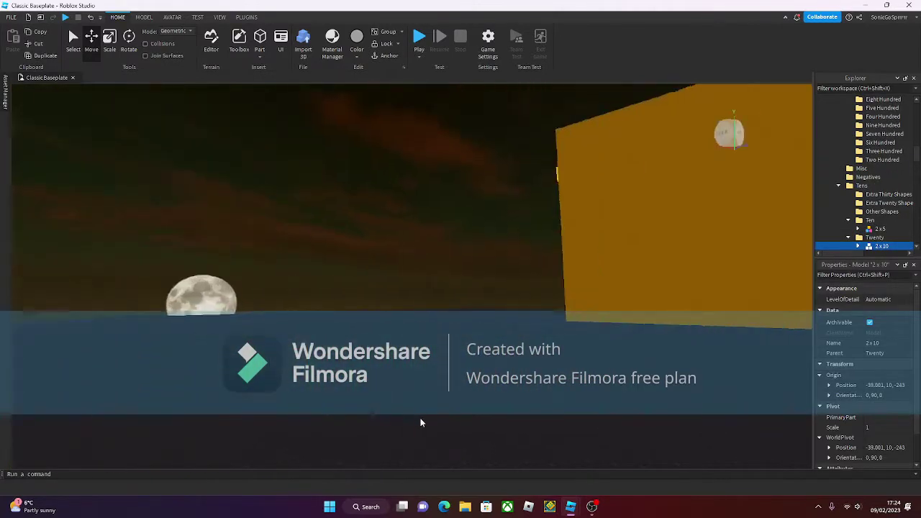
# Reposition the hot-pink 2 x 4 block and the translucent deep-blue panel in front of the orange wall
pyautogui.moveTo(378, 378); pyautogui.dragTo(457, 440, button='right')
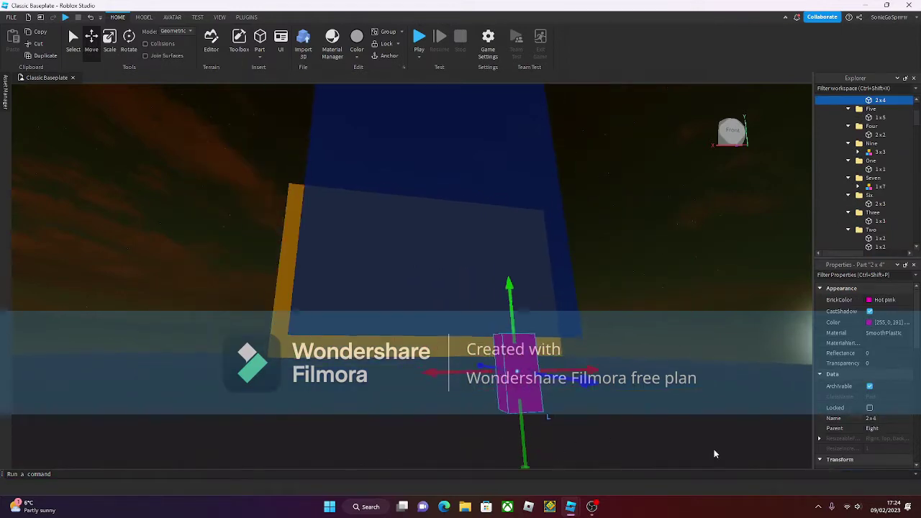
pyautogui.click(434, 216)
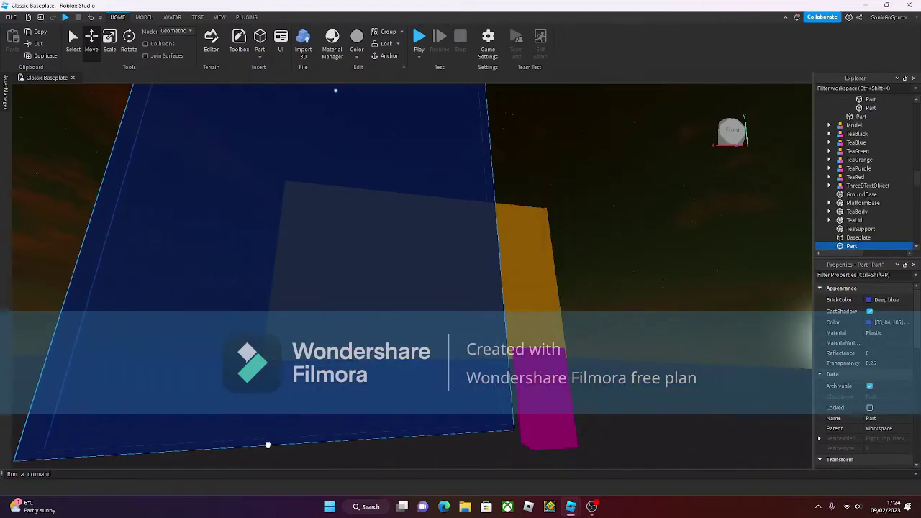
pyautogui.scroll(-10, 267, 445)
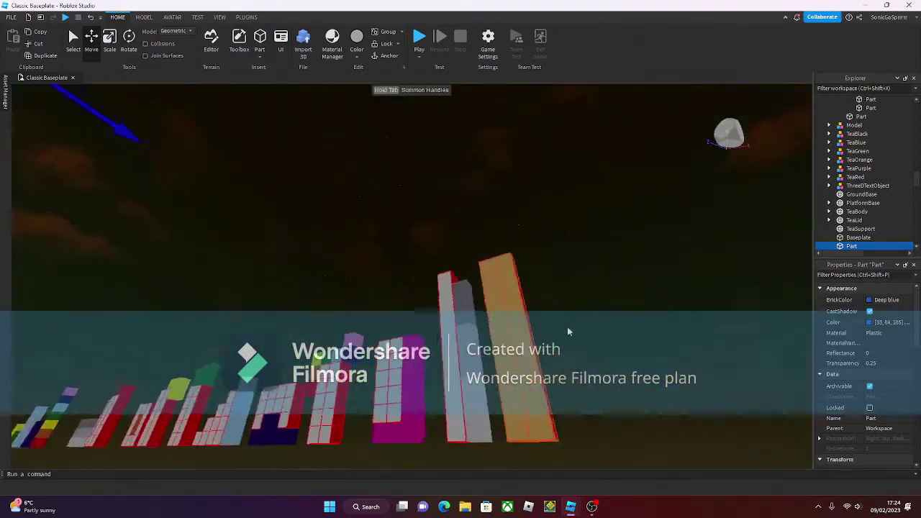
# Move the 2 x 10 Twenty figure to the end of the number row, beside the tall white and grey column
pyautogui.click(457, 366)
pyautogui.press('f')
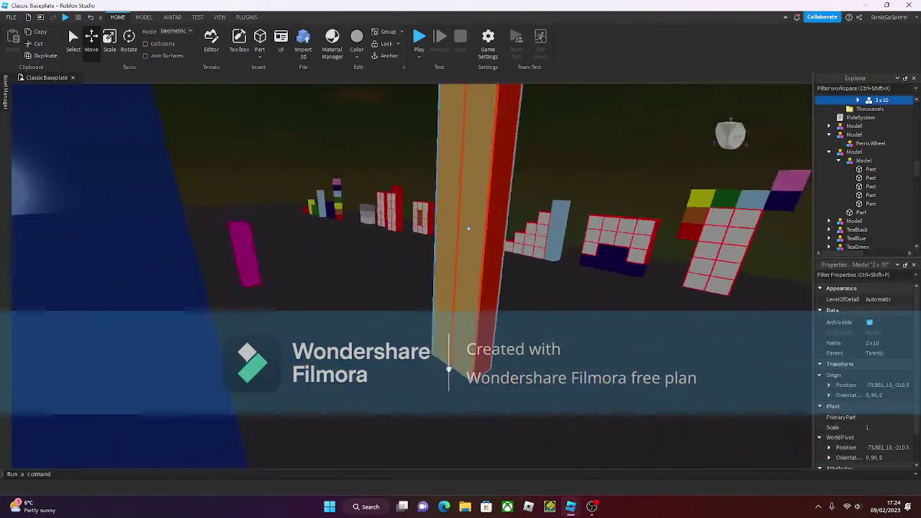
pyautogui.moveTo(448, 368); pyautogui.dragTo(509, 423)
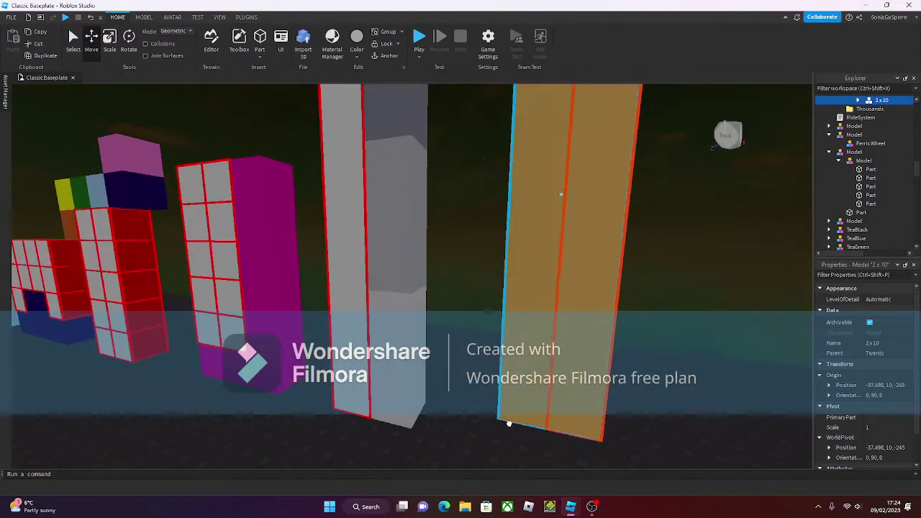
# Select the deep-blue panel, the pink block and the row of number figures together and reposition them on the baseplate
pyautogui.moveTo(619, 451); pyautogui.dragTo(587, 357, button='right')
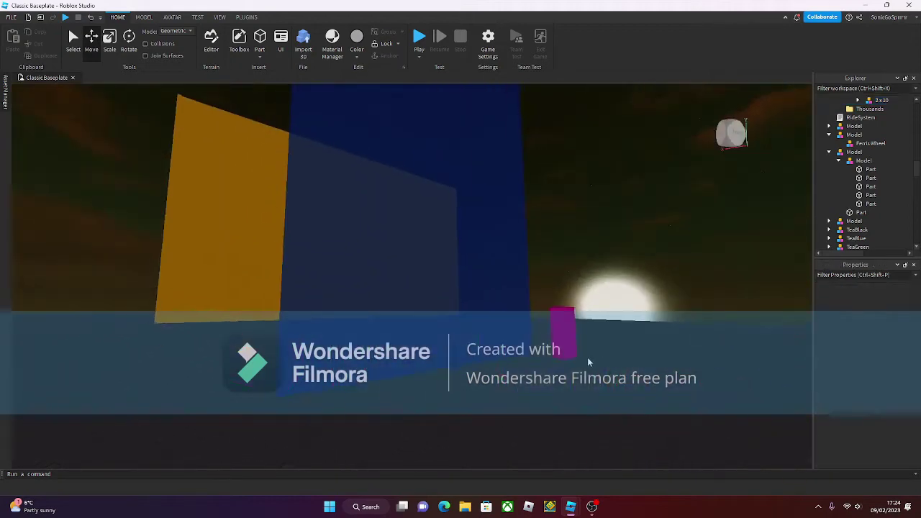
pyautogui.click(464, 306)
pyautogui.scroll(3, 482, 377)
pyautogui.scroll(-5, 482, 377)
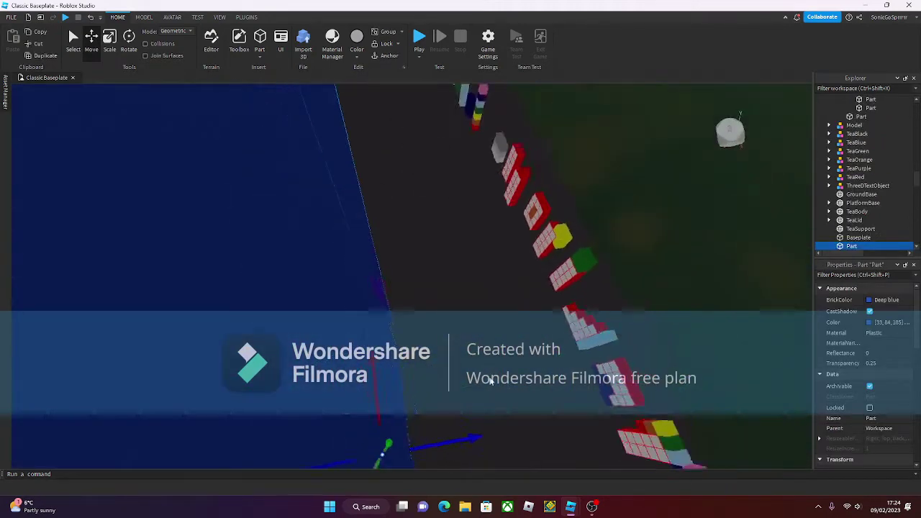
pyautogui.scroll(-3, 416, 309)
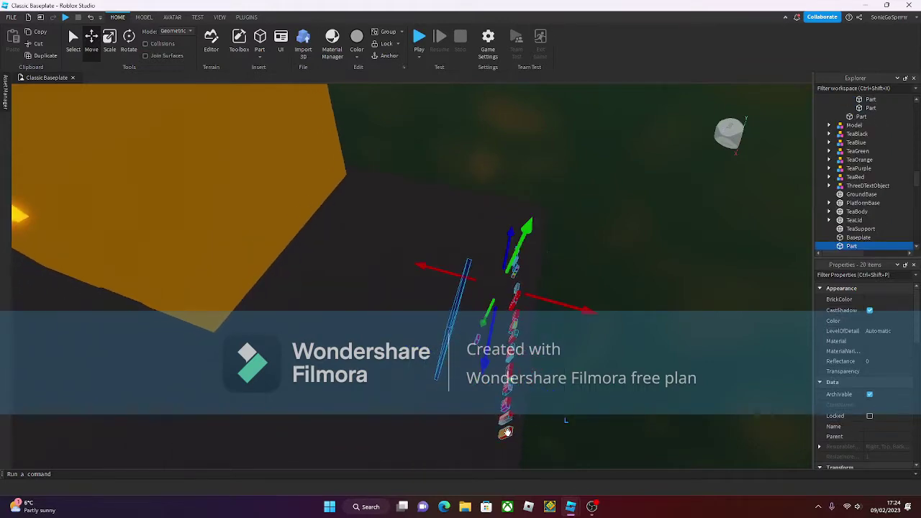
pyautogui.moveTo(507, 432); pyautogui.dragTo(443, 416, button='right')
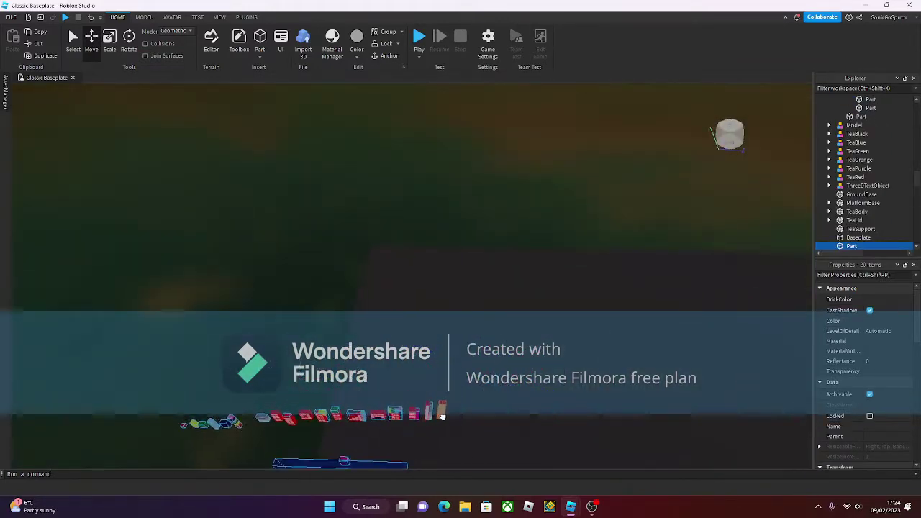
pyautogui.moveTo(475, 367); pyautogui.dragTo(545, 418, button='right')
pyautogui.moveTo(608, 399); pyautogui.dragTo(514, 393, button='right')
# Move the orange 1 x 2 block to the open ground in front of the orange wall with the tea set
pyautogui.scroll(5, 520, 401)
pyautogui.click(521, 401)
pyautogui.scroll(3, 467, 289)
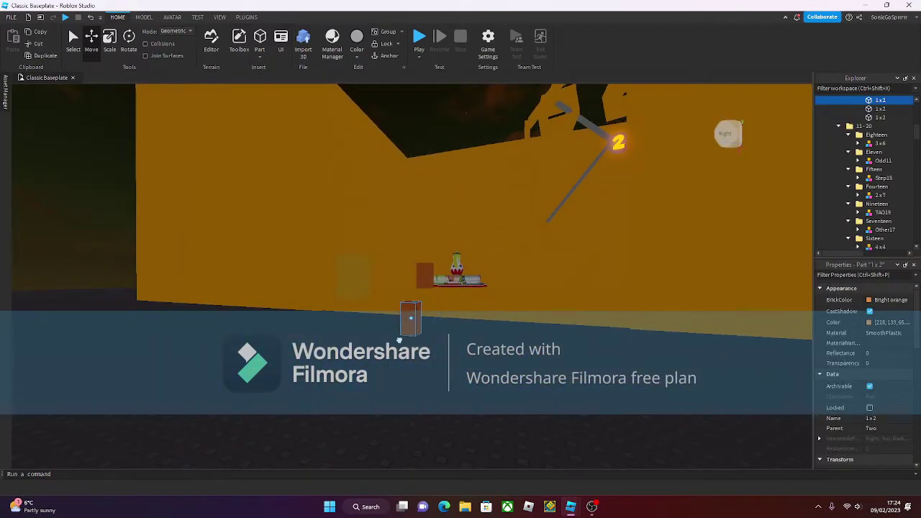
pyautogui.moveTo(400, 340); pyautogui.dragTo(334, 270)
pyautogui.moveTo(464, 294); pyautogui.dragTo(342, 302)
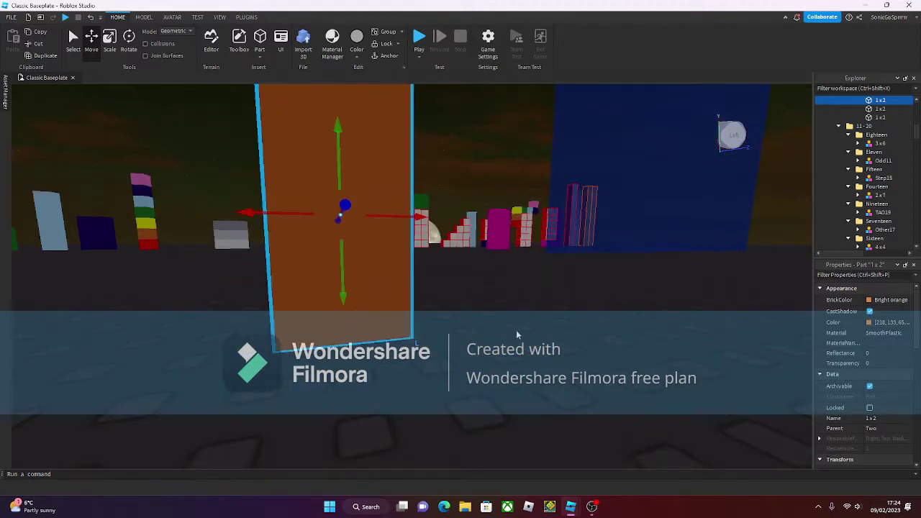
pyautogui.moveTo(552, 315)
pyautogui.mouseDown(button='right')
pyautogui.moveTo(549, 307)
pyautogui.moveTo(530, 317)
pyautogui.moveTo(539, 309)
pyautogui.mouseUp(button='right')
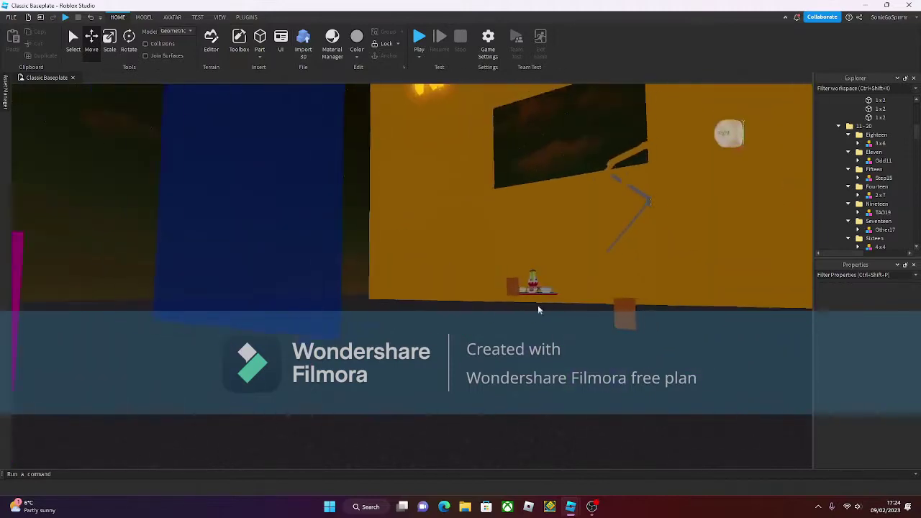
pyautogui.click(618, 318)
pyautogui.moveTo(623, 333); pyautogui.dragTo(497, 285, button='right')
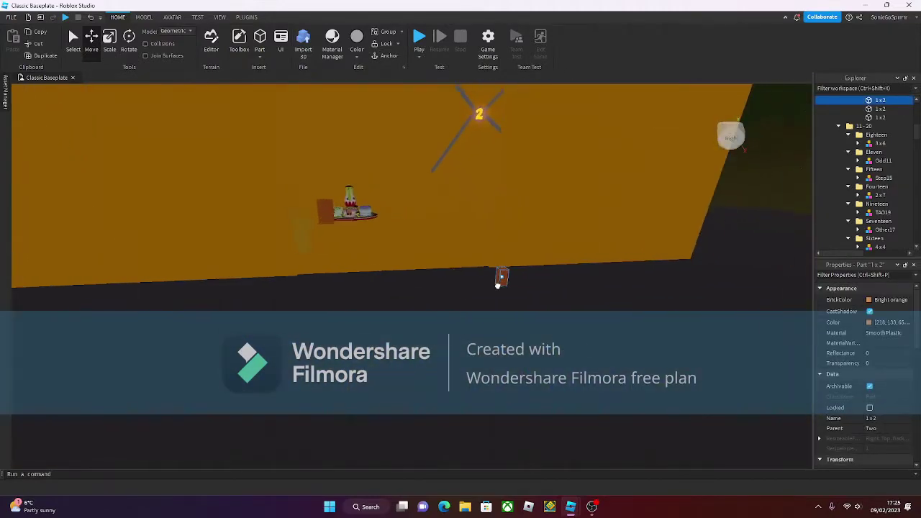
pyautogui.press('f')
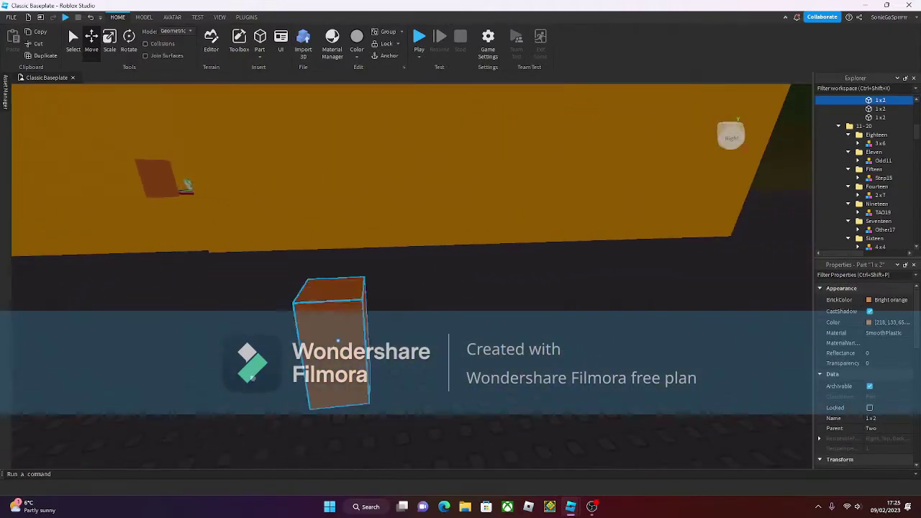
# Bring the 4 x 4 Sixteen figure over to the orange wall and shift the orange 1 x 2 block near the sign
pyautogui.scroll(-15, 320, 261)
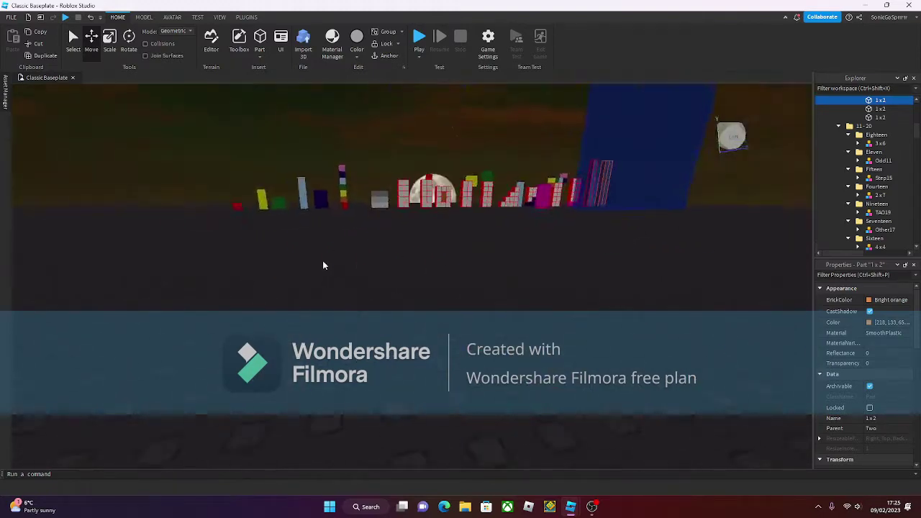
pyautogui.scroll(5, 376, 233)
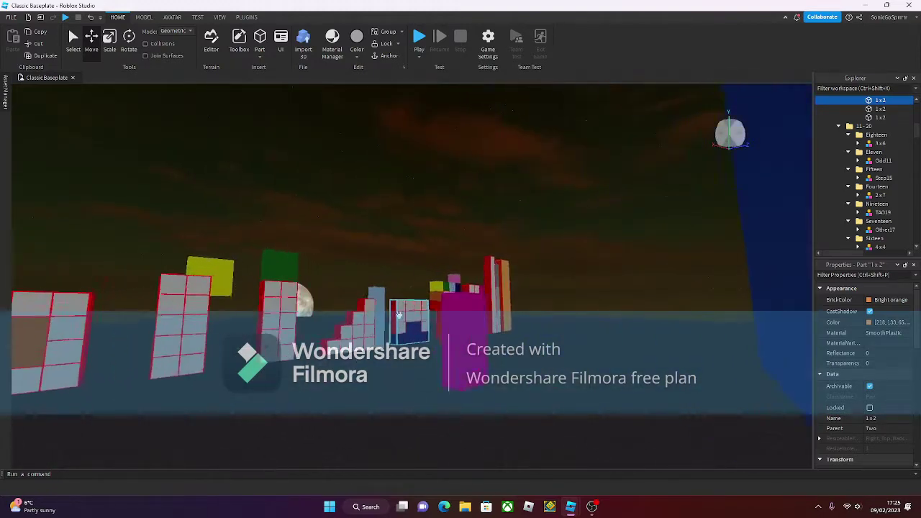
pyautogui.click(70, 338)
pyautogui.press('f')
pyautogui.scroll(5, 538, 377)
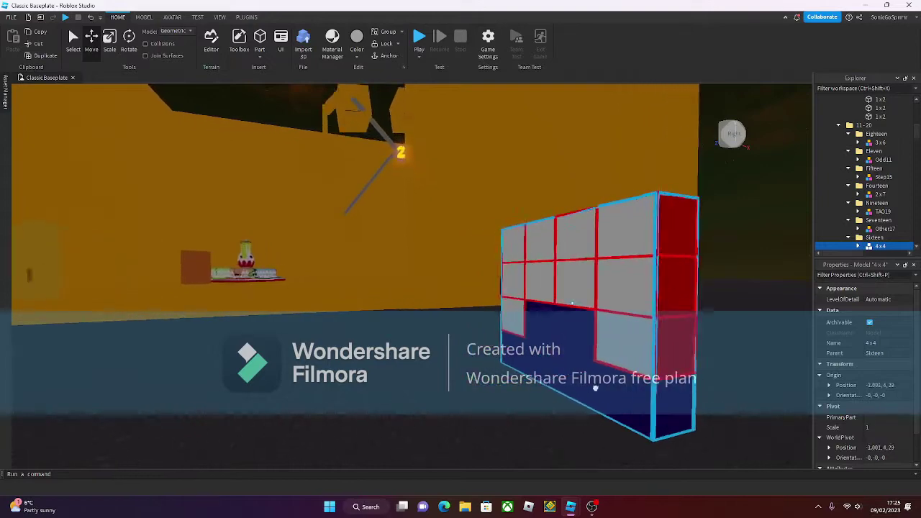
pyautogui.click(323, 318)
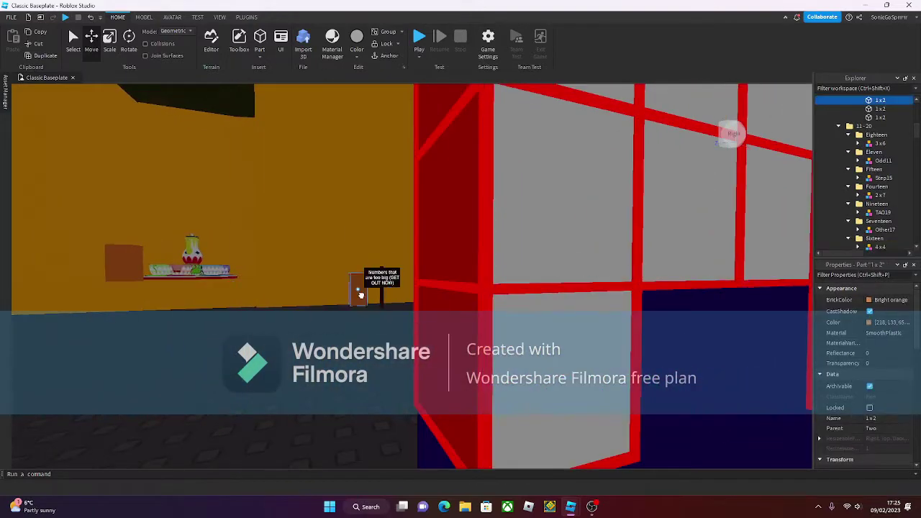
pyautogui.scroll(3, 361, 295)
# Turn the 4 x 4 Sixteen figure by 90 degrees and place it beside the "Numbers that are too big" sign
pyautogui.click(668, 369)
pyautogui.scroll(-5, 668, 369)
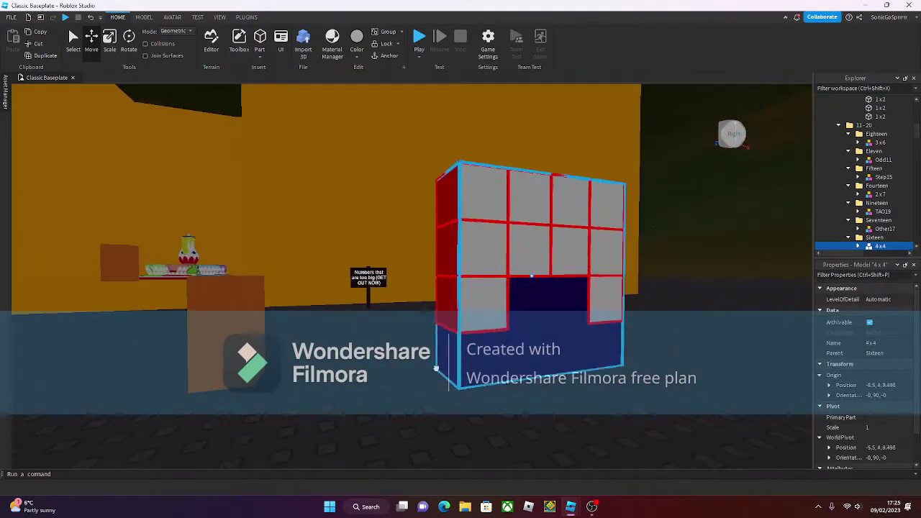
pyautogui.scroll(5, 322, 345)
pyautogui.scroll(-5, 321, 347)
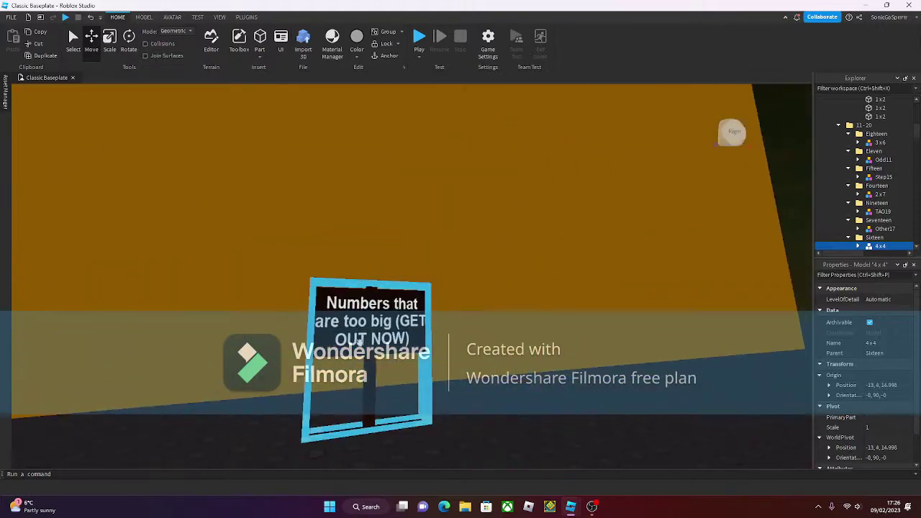
pyautogui.moveTo(461, 359); pyautogui.dragTo(224, 367)
pyautogui.scroll(5, 224, 367)
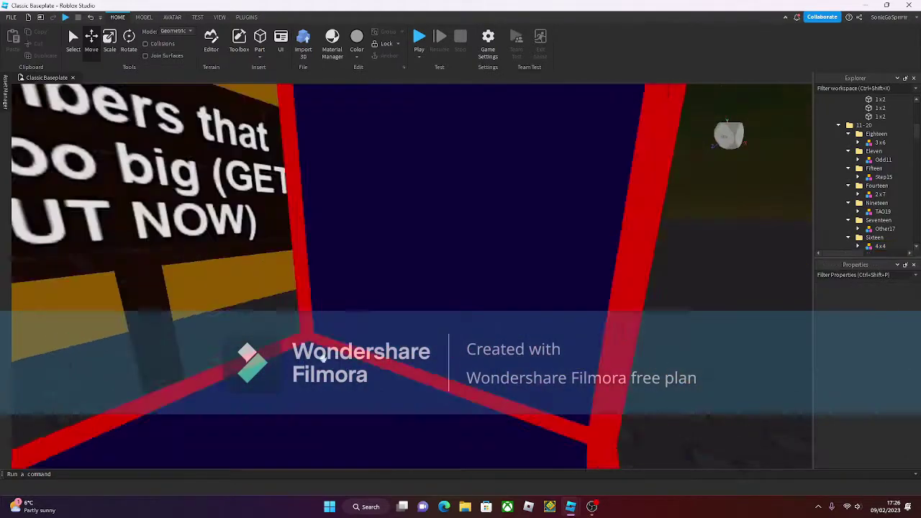
# Move the 4 x 4 Sixteen figure away from the sign onto the open ground behind it
pyautogui.scroll(-4, 382, 319)
pyautogui.click(382, 319)
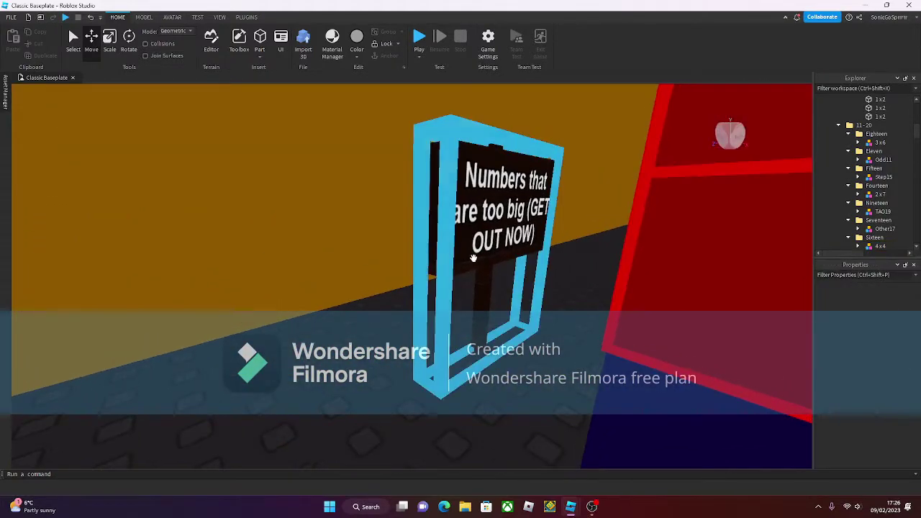
pyautogui.click(551, 268)
pyautogui.scroll(-5, 551, 269)
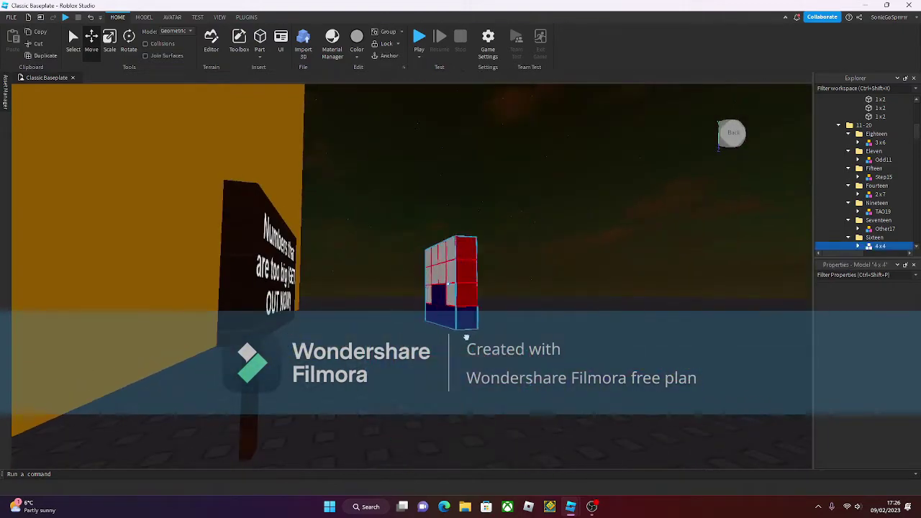
# Bring the Other17 figure over to the tea tray and set it down at the light-blue teacup
pyautogui.scroll(5, 551, 270)
pyautogui.moveTo(515, 182); pyautogui.dragTo(590, 237)
pyautogui.moveTo(464, 377); pyautogui.dragTo(442, 379)
pyautogui.moveTo(332, 345); pyautogui.dragTo(482, 420)
pyautogui.moveTo(543, 413); pyautogui.dragTo(445, 346)
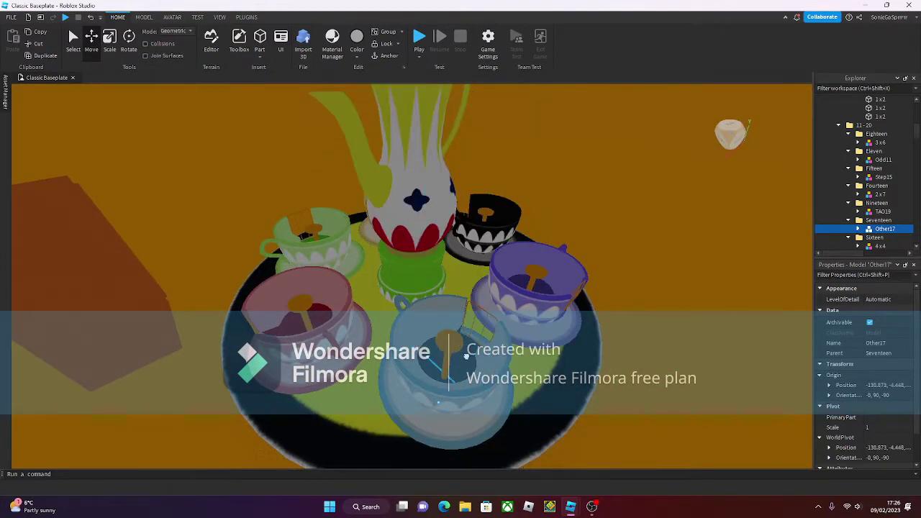
# Try standing the Other17 figure upright in the light-blue teacup, and return it to the row of figures
pyautogui.moveTo(458, 354)
pyautogui.mouseDown()
pyautogui.moveTo(445, 343)
pyautogui.moveTo(456, 346)
pyautogui.mouseUp()
pyautogui.moveTo(488, 274); pyautogui.dragTo(543, 286, button='right')
pyautogui.moveTo(576, 290); pyautogui.dragTo(596, 290)
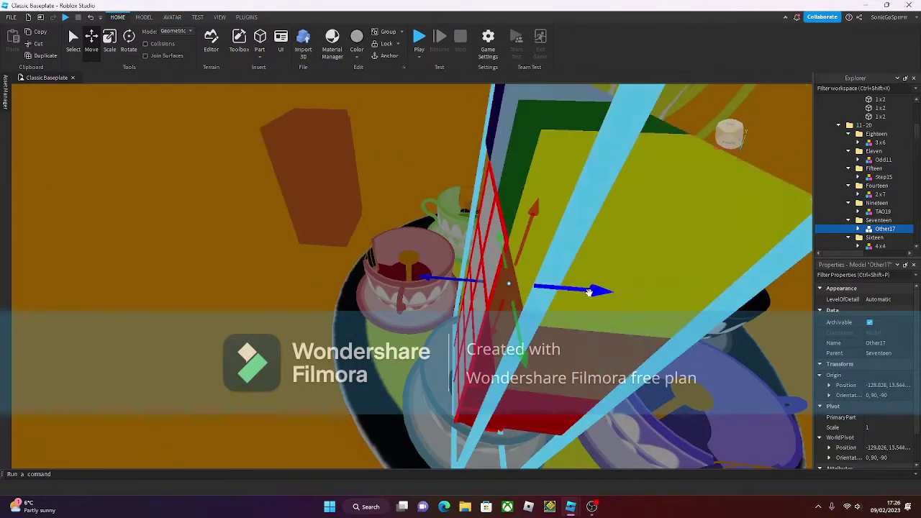
pyautogui.press('f')
pyautogui.moveTo(505, 265); pyautogui.dragTo(497, 260)
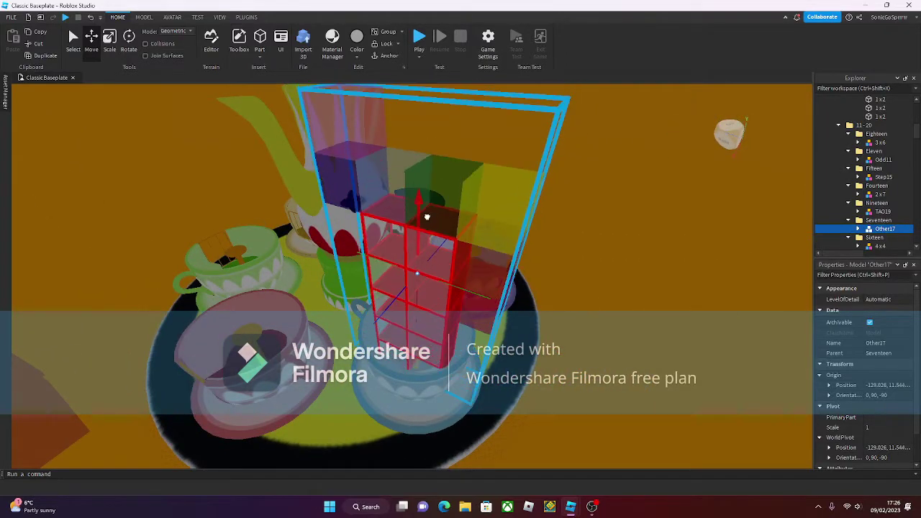
pyautogui.moveTo(427, 217); pyautogui.dragTo(452, 239, button='right')
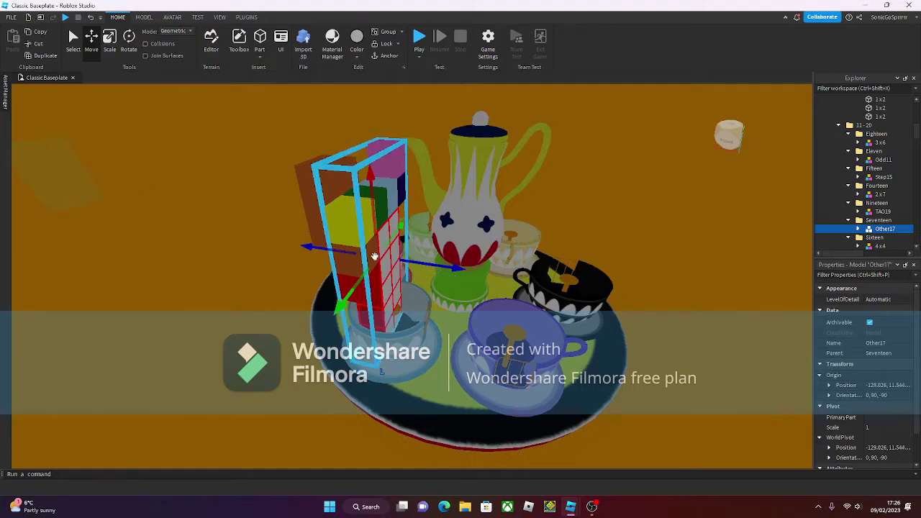
pyautogui.moveTo(374, 256); pyautogui.dragTo(431, 317)
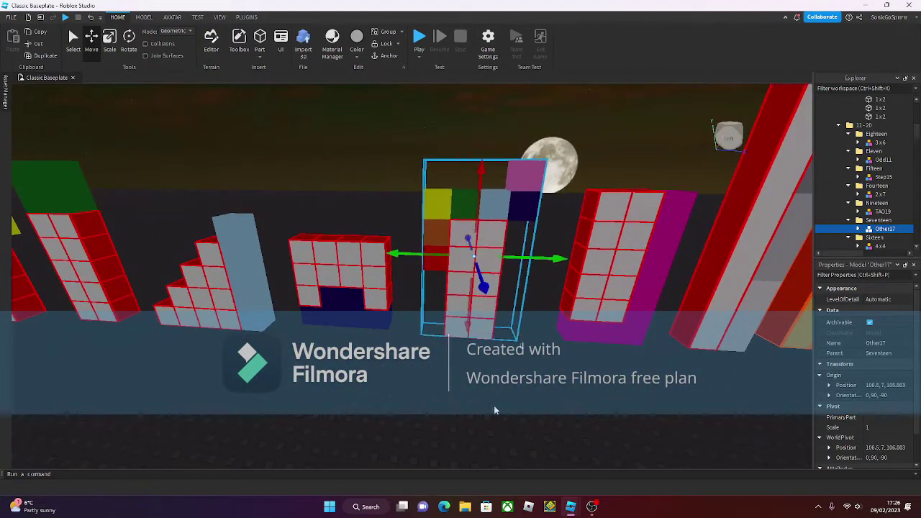
# Move the 1 x 5, 2 x 2, 1 x 1, 1 x 7, 2 x 3 and 1 x 3 figures together over to the orange wall
pyautogui.press('s')
pyautogui.moveTo(194, 200); pyautogui.dragTo(295, 256)
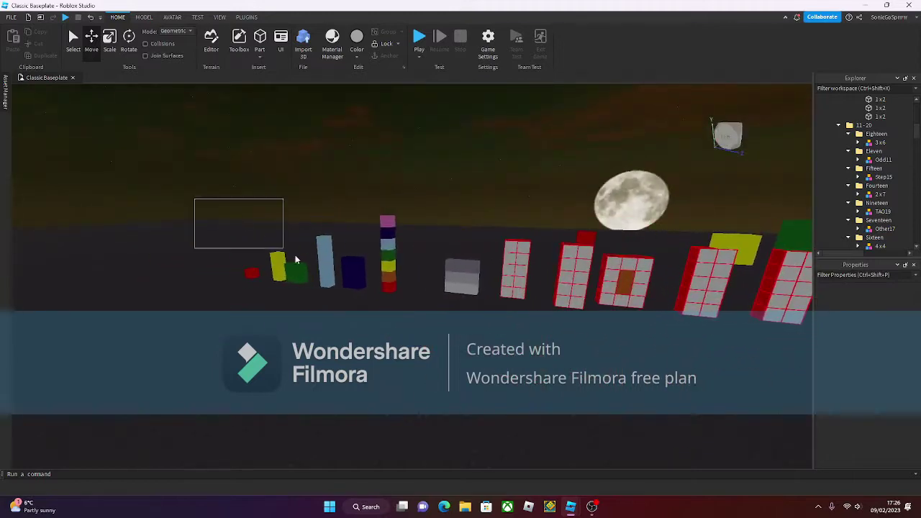
pyautogui.moveTo(463, 313); pyautogui.dragTo(415, 301)
pyautogui.moveTo(415, 301); pyautogui.dragTo(360, 298, button='right')
pyautogui.press('s')
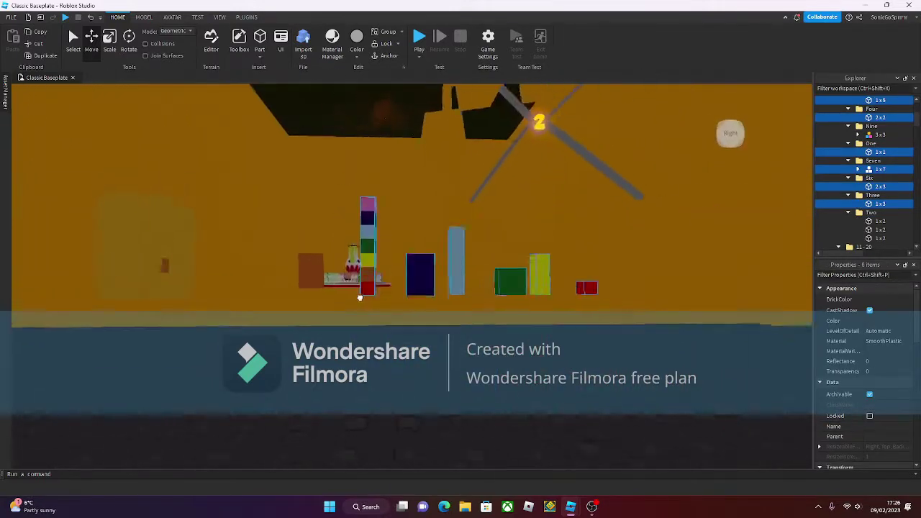
pyautogui.press('w')
pyautogui.press('s')
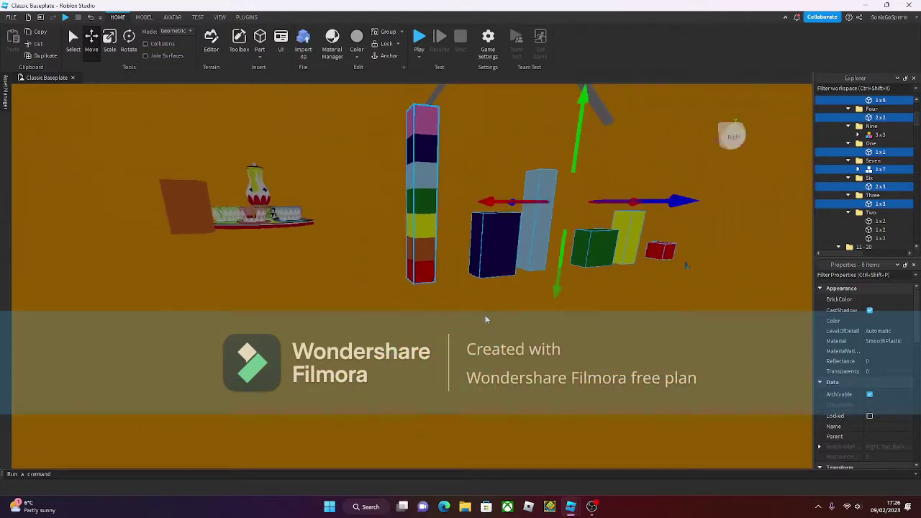
# Bring the grey 3 x 3 Nine model over from the row and set it on the ground near the orange 1 x 2 block
pyautogui.click(471, 348)
pyautogui.moveTo(471, 349); pyautogui.dragTo(387, 343, button='right')
pyautogui.press('w')
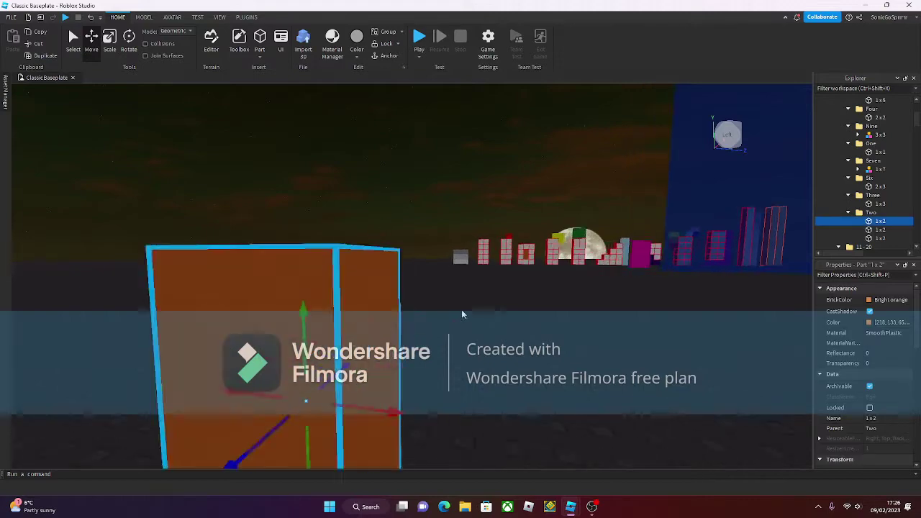
pyautogui.click(469, 251)
pyautogui.press('f')
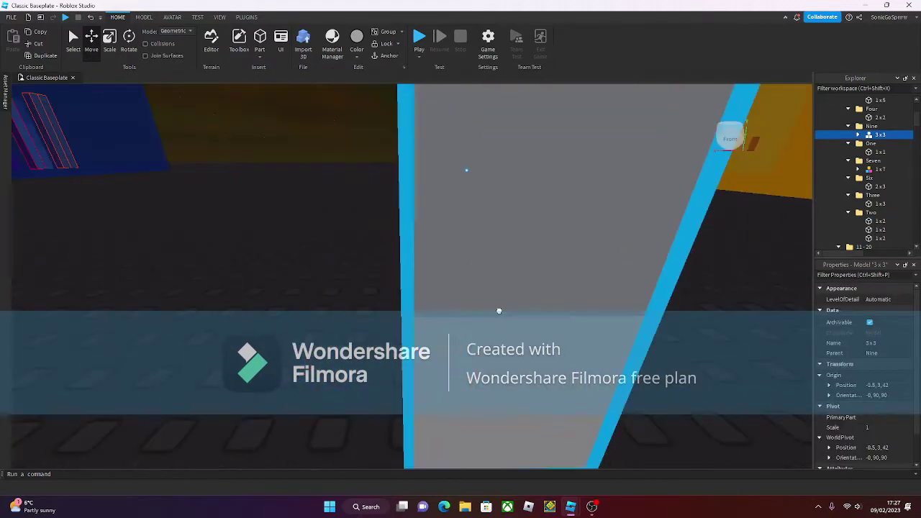
pyautogui.scroll(-5, 498, 311)
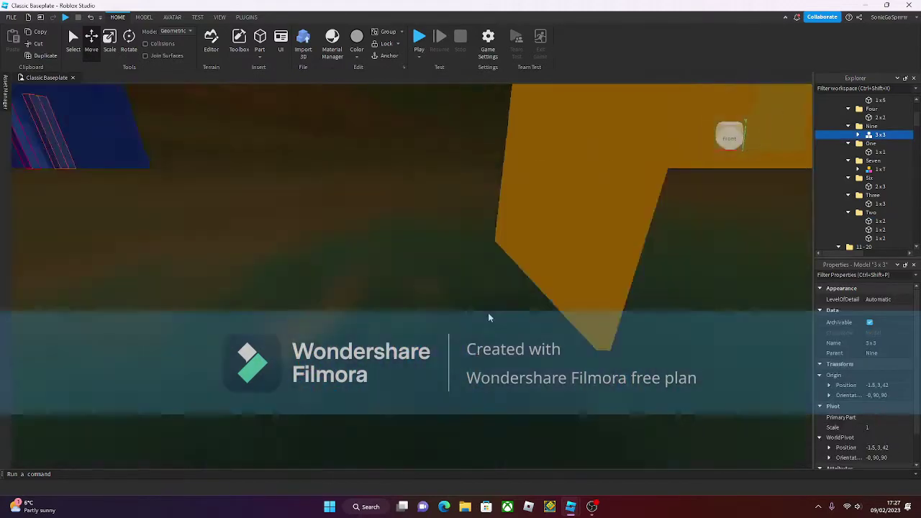
pyautogui.moveTo(488, 312); pyautogui.dragTo(489, 196, button='right')
pyautogui.moveTo(574, 315); pyautogui.dragTo(469, 223)
pyautogui.scroll(3, 469, 224)
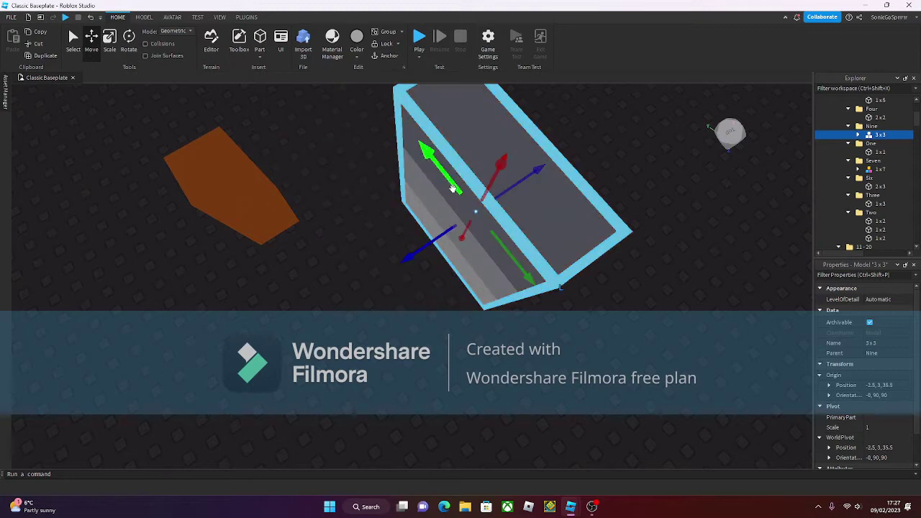
# Ungroup the Nine model, line its three grey parts up end to end as one tall column, and regroup them
pyautogui.moveTo(603, 248); pyautogui.dragTo(732, 447)
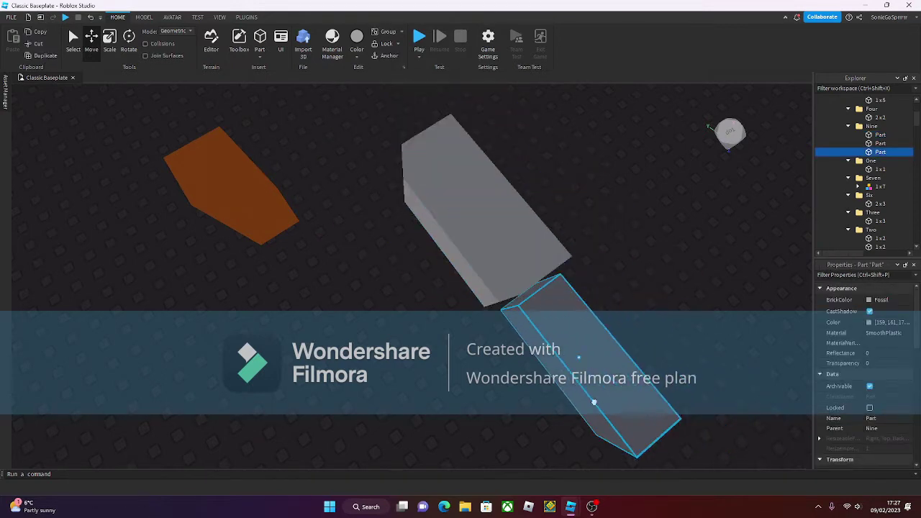
pyautogui.moveTo(594, 402); pyautogui.dragTo(736, 431)
pyautogui.scroll(-4, 736, 432)
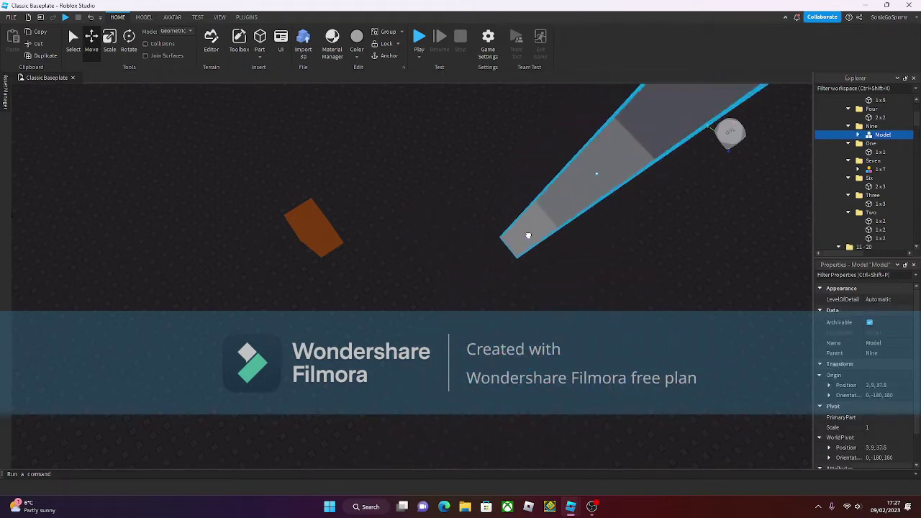
# Place the tall grey Nine column at the orange wall between the tea tray and the rainbow 1 x 7 figure
pyautogui.moveTo(528, 236); pyautogui.dragTo(465, 252)
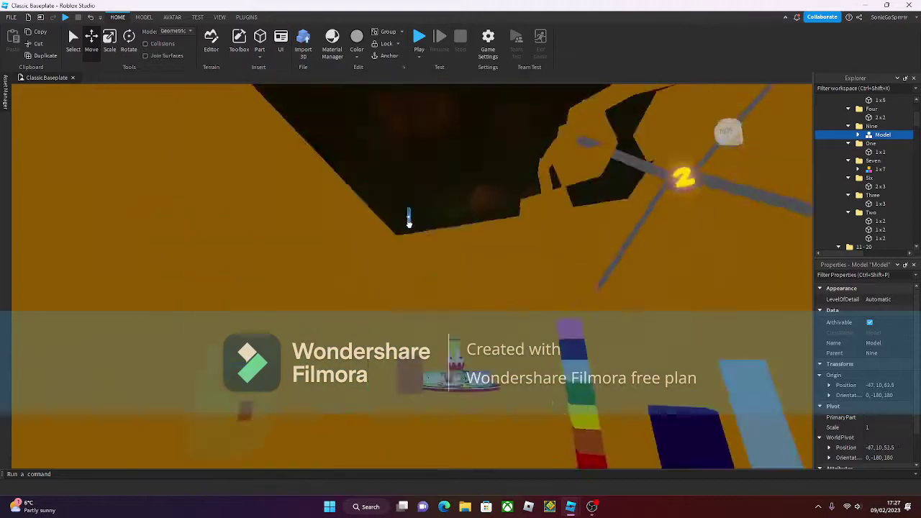
pyautogui.click(409, 224)
pyautogui.moveTo(409, 224); pyautogui.dragTo(242, 226)
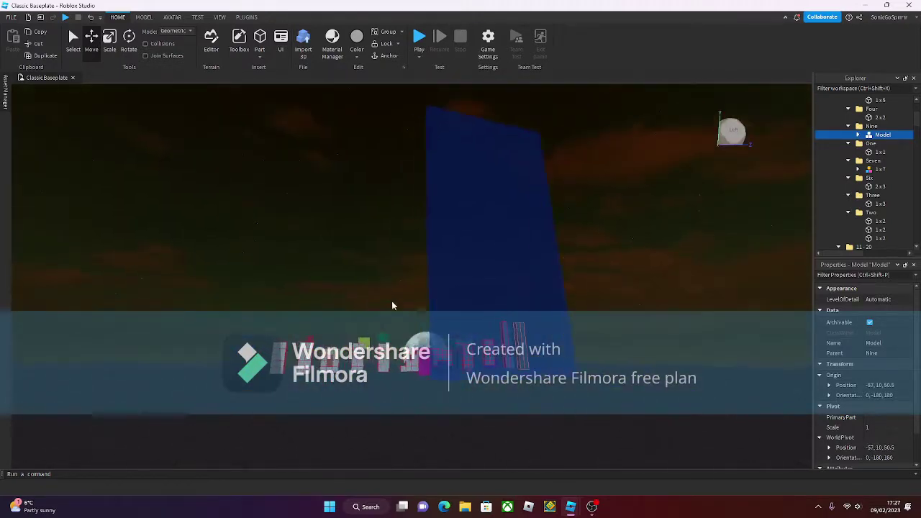
# Bring the hot-pink 2 x 4 Eight block over from the row to the orange wall next to the grey Nine column
pyautogui.click(425, 330)
pyautogui.scroll(-10, 425, 331)
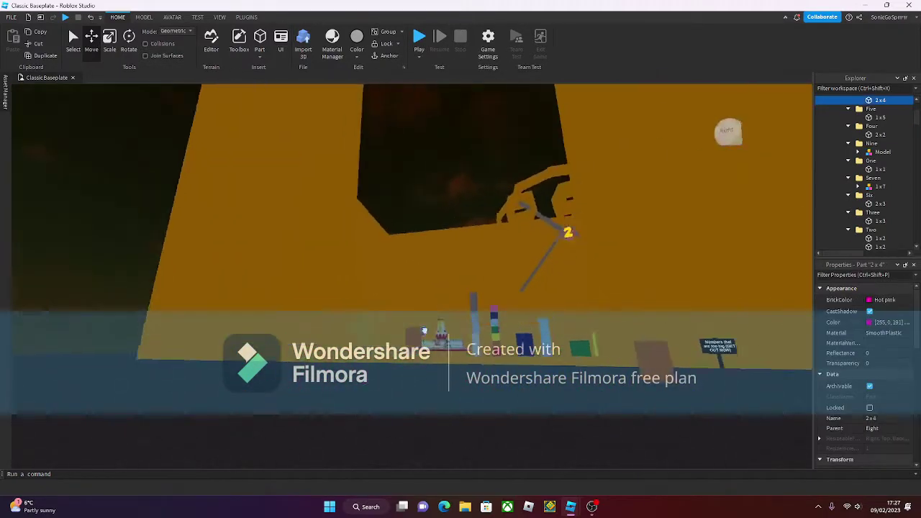
pyautogui.scroll(5, 480, 443)
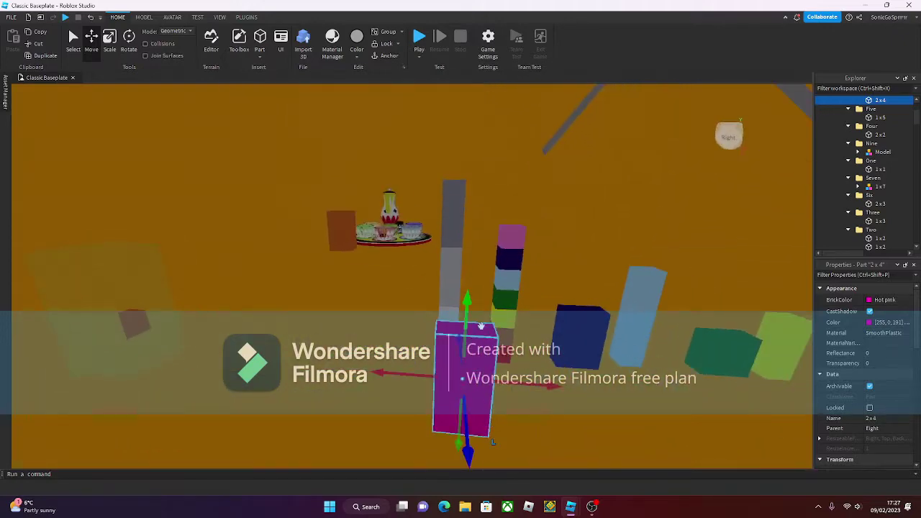
pyautogui.click(485, 420)
pyautogui.scroll(-3, 486, 420)
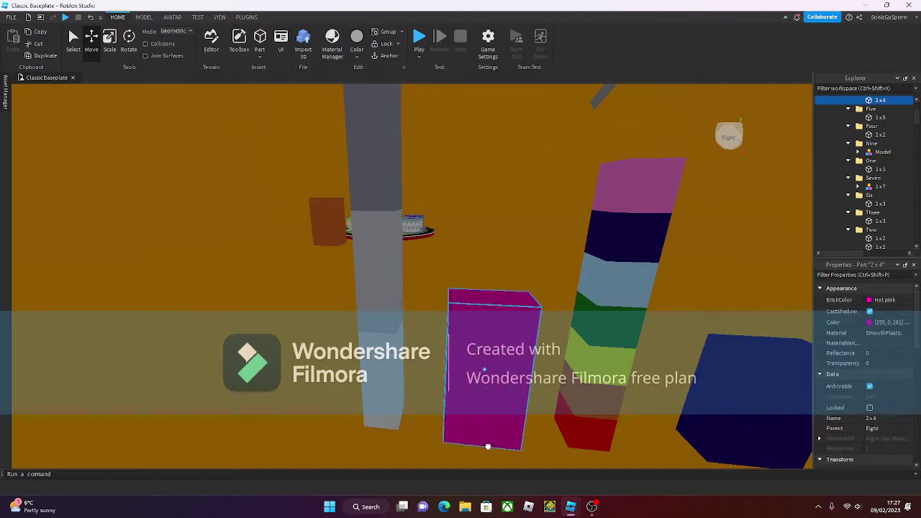
pyautogui.moveTo(488, 447); pyautogui.dragTo(439, 392, button='right')
# Reselect the hot-pink 2 x 4 block and set it between the grey Nine column and the rainbow 1 x 7 figure
pyautogui.moveTo(367, 214); pyautogui.dragTo(325, 208)
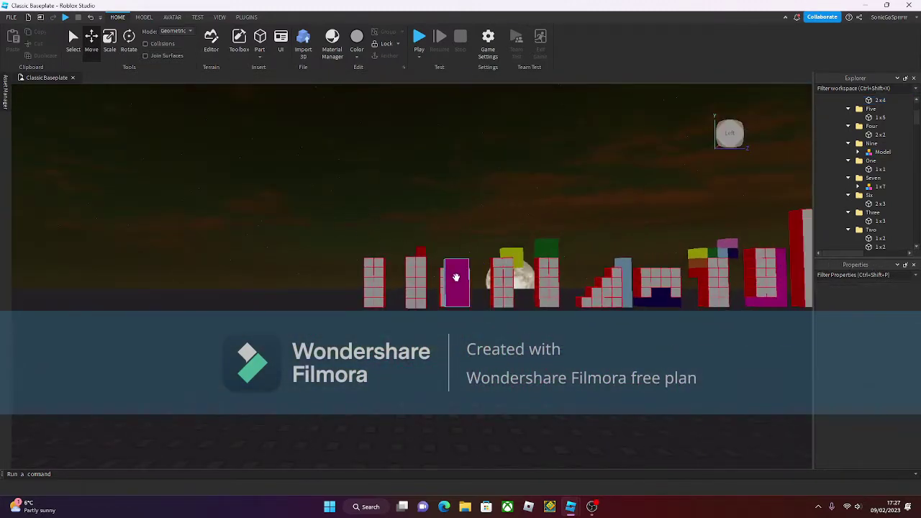
pyautogui.click(455, 277)
pyautogui.press('f')
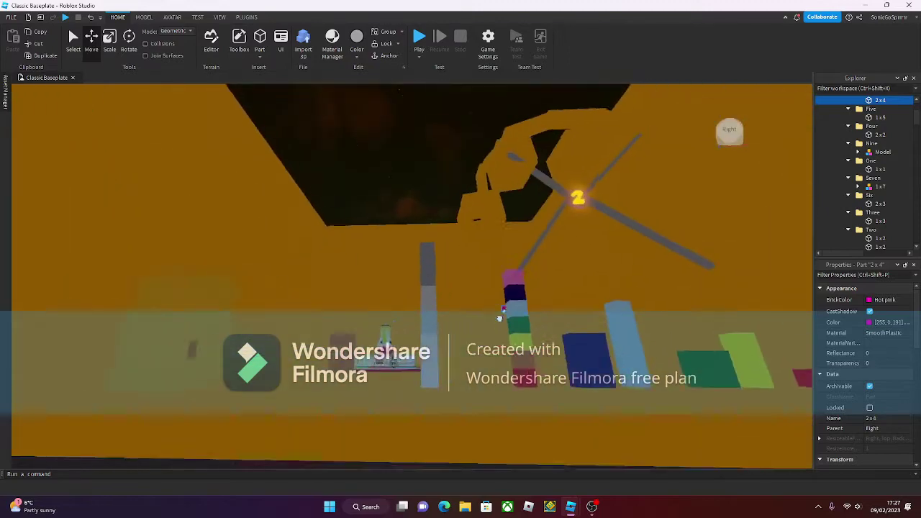
pyautogui.moveTo(507, 329); pyautogui.dragTo(490, 305, button='right')
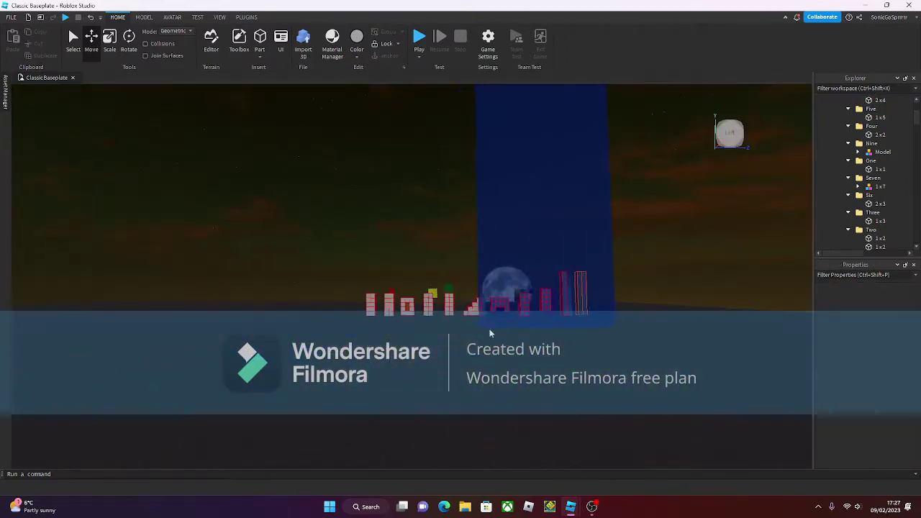
# Delete the figures at the start of the row, including Eleven, Twelve, Thirteen and Fourteen
pyautogui.moveTo(315, 277); pyautogui.dragTo(468, 315)
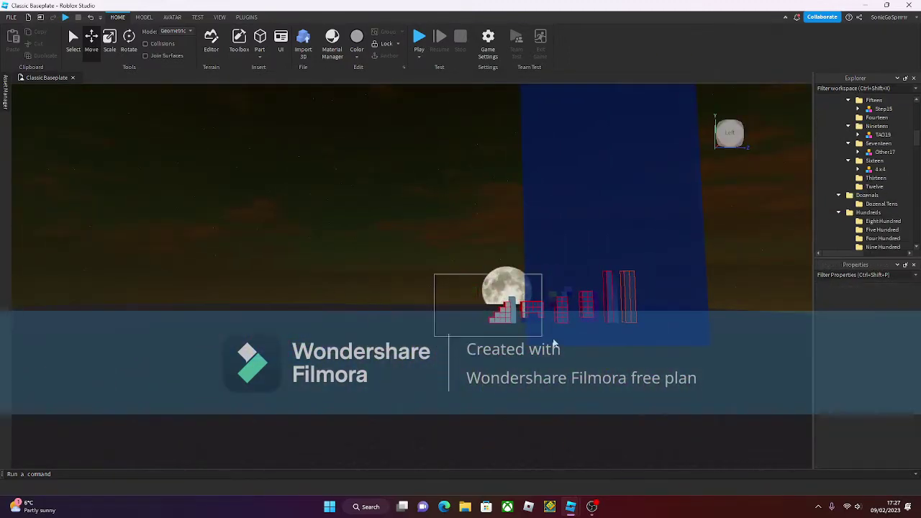
pyautogui.moveTo(381, 239); pyautogui.dragTo(454, 346, button='right')
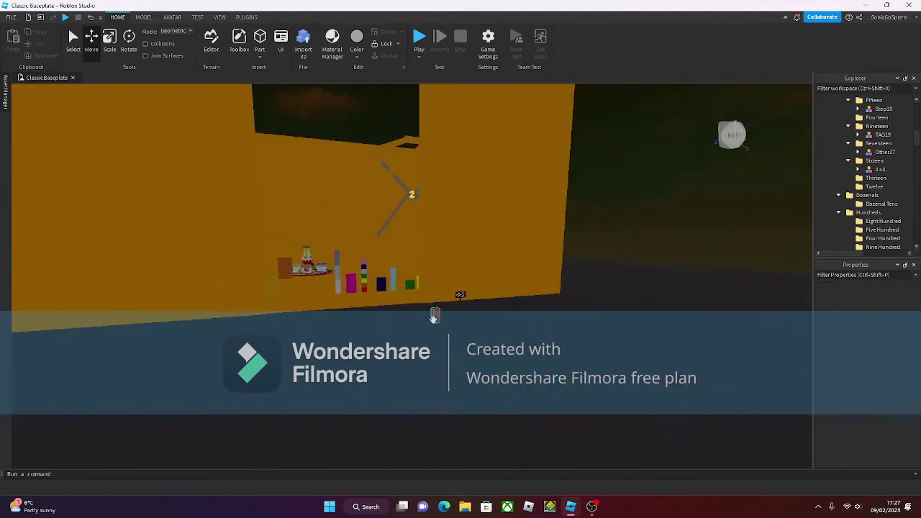
# Move the orange 1 x 2 block from near the sign to the ground in front of the Other17 figure
pyautogui.moveTo(434, 315); pyautogui.dragTo(646, 329)
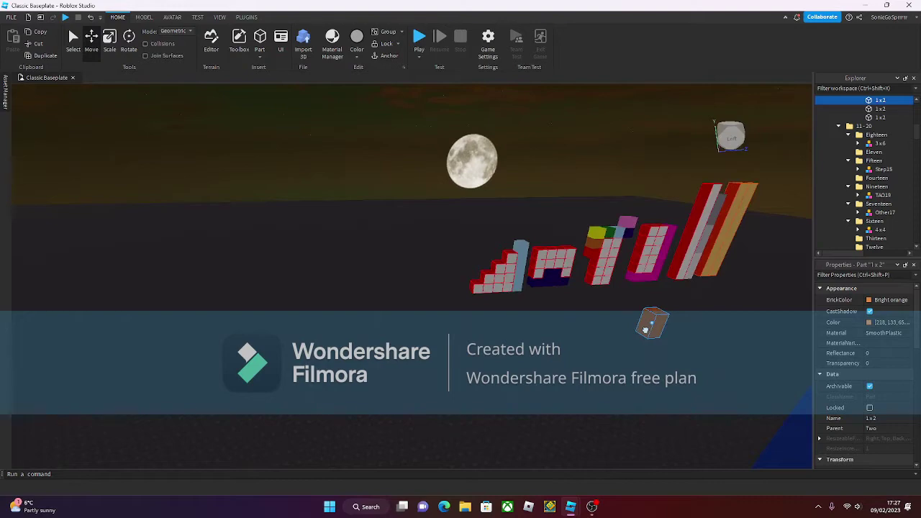
pyautogui.moveTo(645, 329); pyautogui.dragTo(624, 329, button='right')
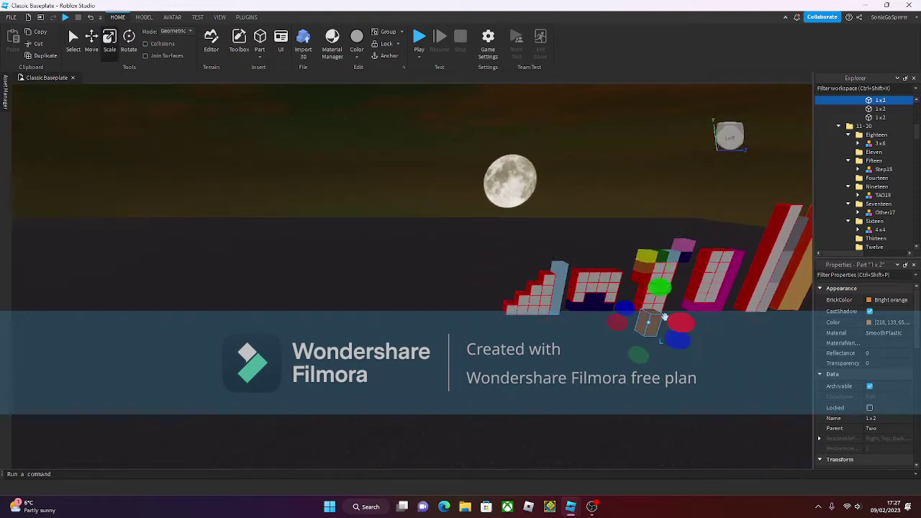
# Try stretching the orange 1 x 2 block into a tall column with the Scale tool
pyautogui.moveTo(660, 297); pyautogui.dragTo(655, 295, button='right')
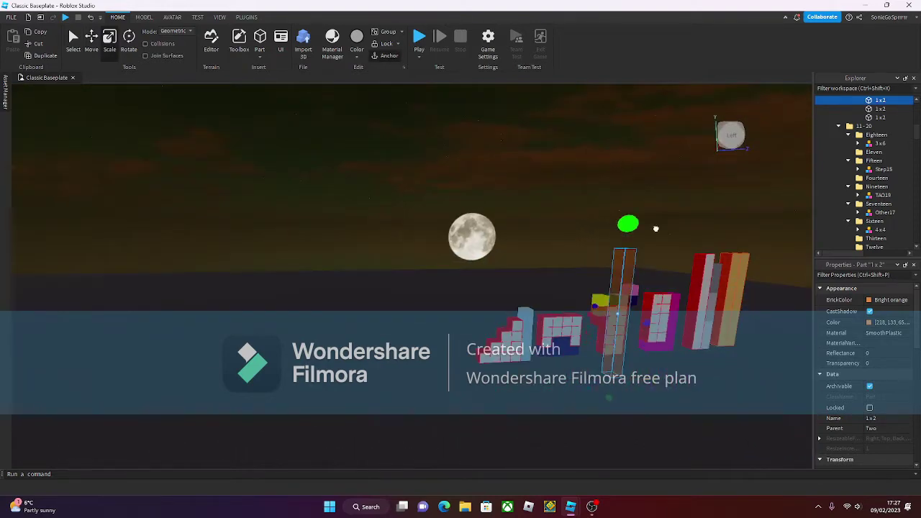
pyautogui.moveTo(656, 229); pyautogui.dragTo(625, 168, button='right')
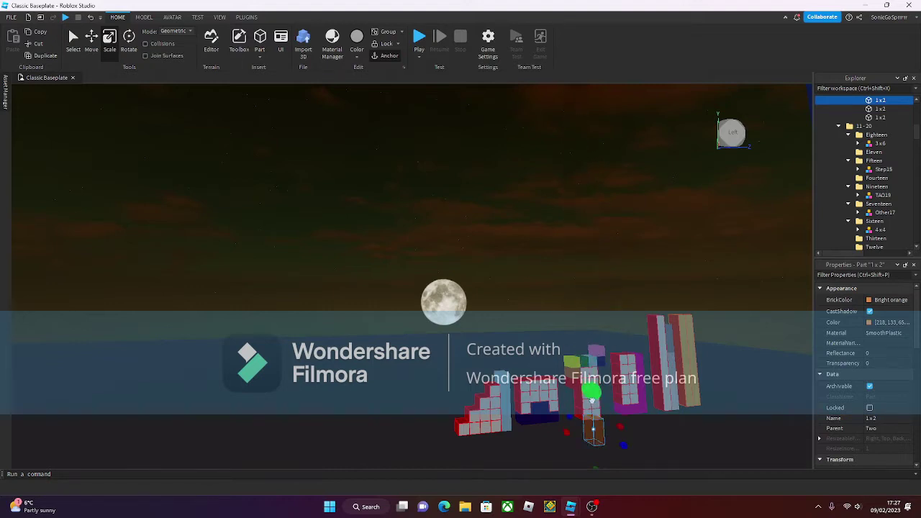
pyautogui.moveTo(592, 400); pyautogui.dragTo(509, 184, button='right')
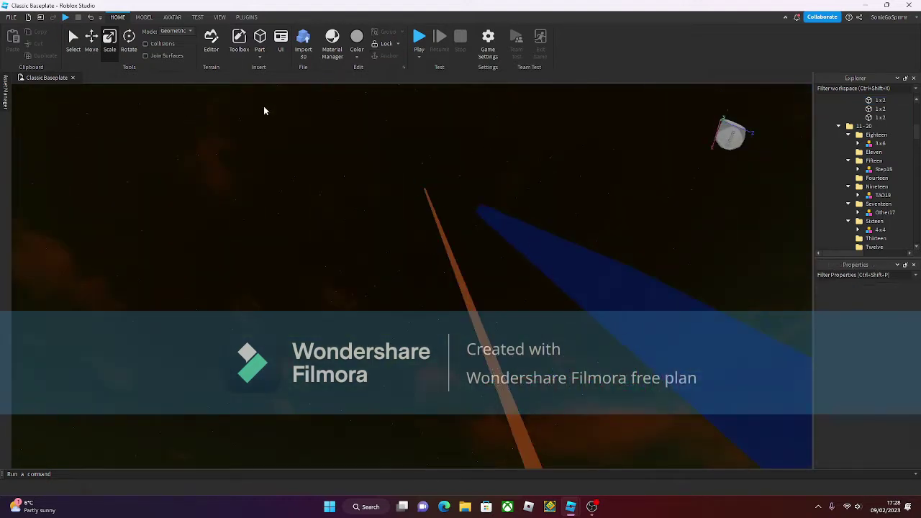
pyautogui.moveTo(95, 23); pyautogui.dragTo(395, 193, button='right')
pyautogui.click(395, 193)
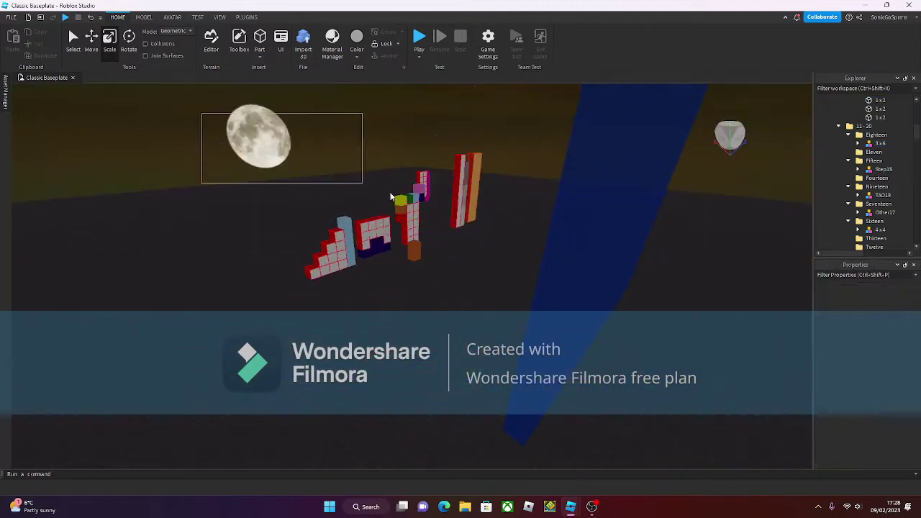
# Delete the remaining row figures together, including Step15, 4 x 4, Other17, 3 x 6 and TAO19
pyautogui.moveTo(391, 195); pyautogui.dragTo(485, 252)
pyautogui.moveTo(371, 241); pyautogui.dragTo(211, 170)
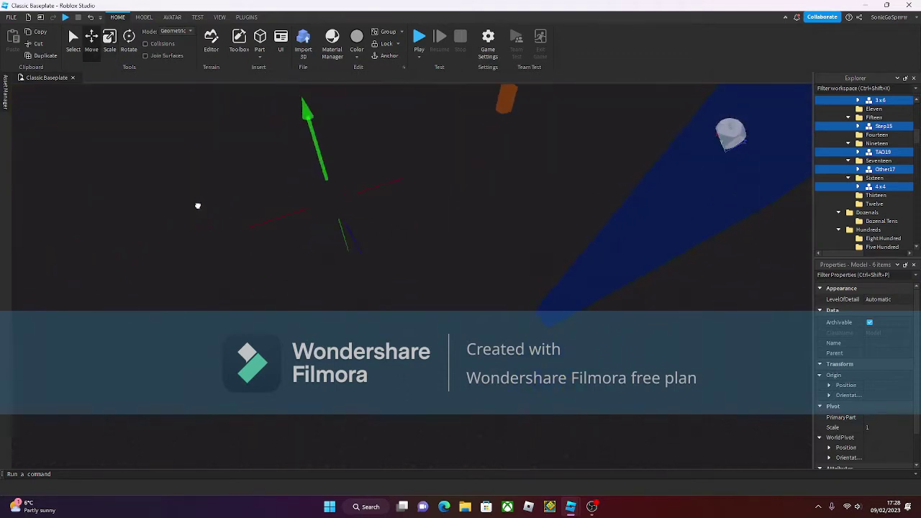
pyautogui.press('Delete')
# Reposition the orange 1 x 2 block on the empty ground and select the translucent deep-blue panel to shift it beside the block
pyautogui.moveTo(416, 228); pyautogui.dragTo(417, 229)
pyautogui.moveTo(403, 203); pyautogui.dragTo(473, 248)
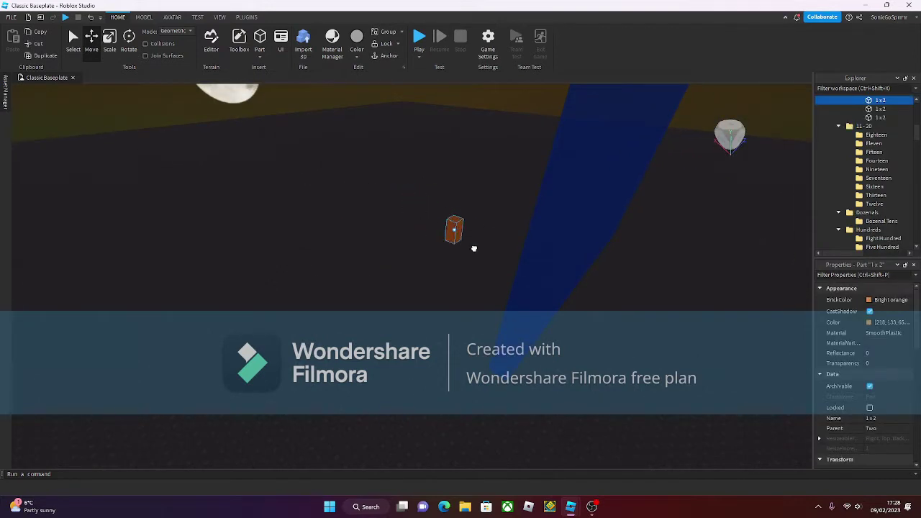
pyautogui.moveTo(448, 263); pyautogui.dragTo(451, 275, button='right')
pyautogui.click(442, 306)
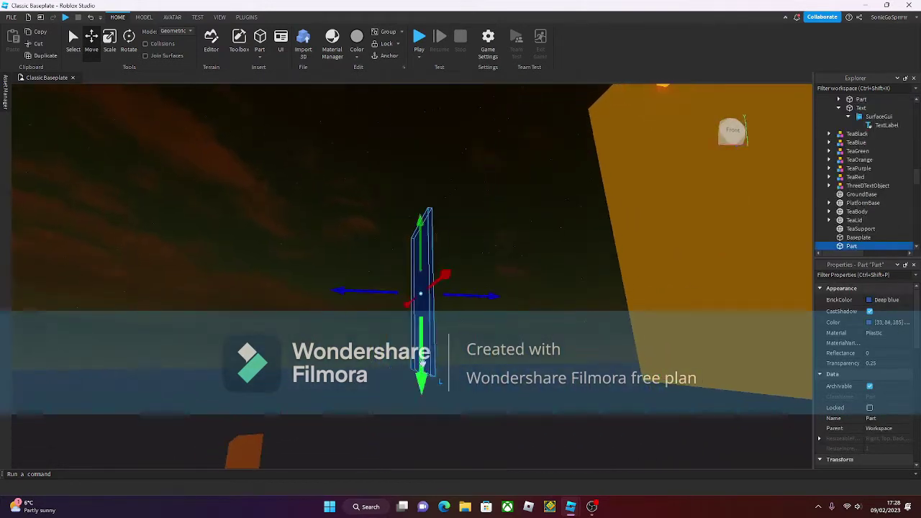
pyautogui.moveTo(467, 278); pyautogui.dragTo(442, 240, button='right')
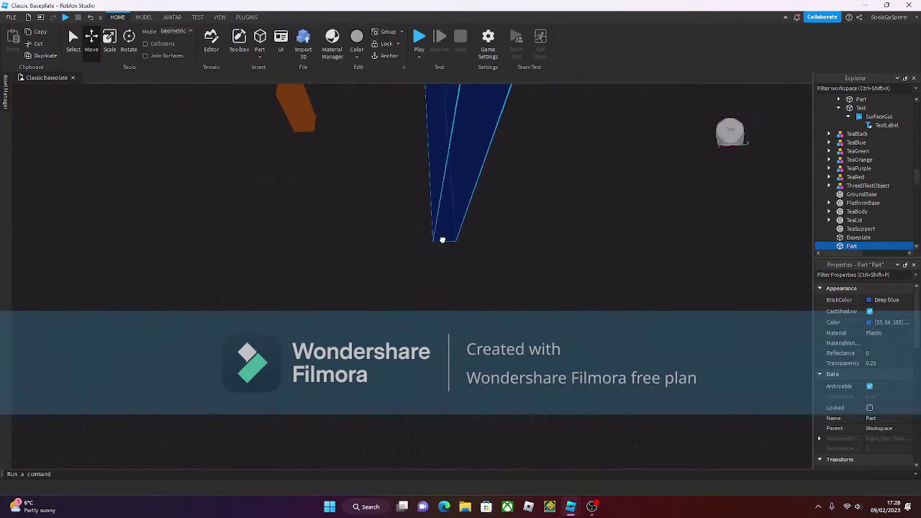
# Duplicate the orange 1 x 2 block several times and scatter the copies on the ground beside the translucent deep-blue panel
pyautogui.hotkey('ctrl', 'd')
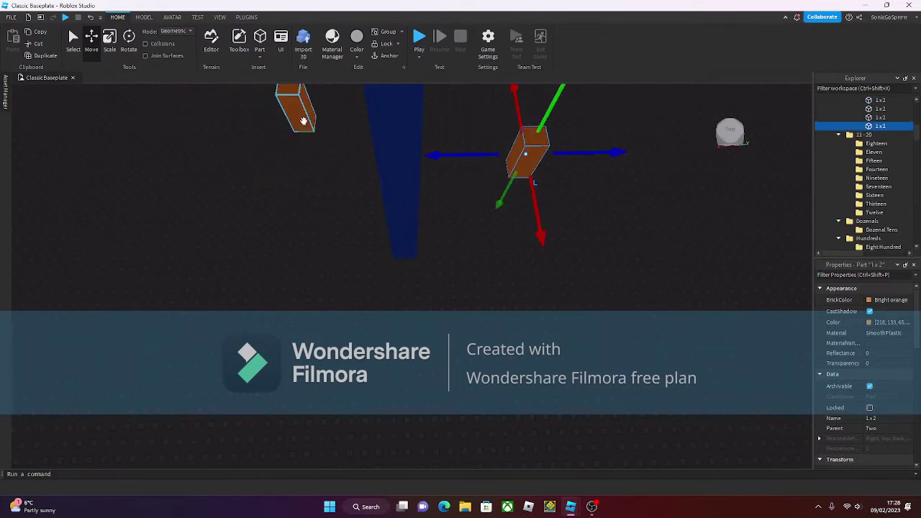
pyautogui.moveTo(508, 179); pyautogui.dragTo(522, 181)
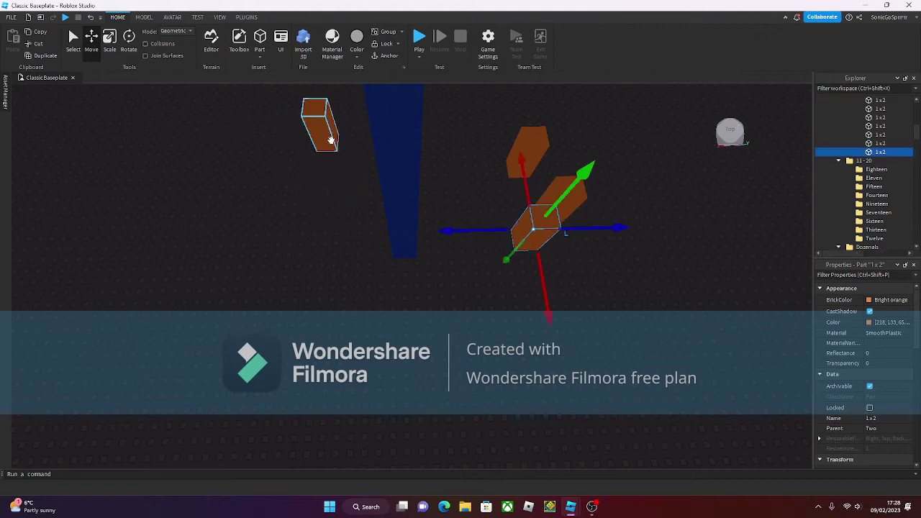
pyautogui.moveTo(521, 288); pyautogui.dragTo(503, 295)
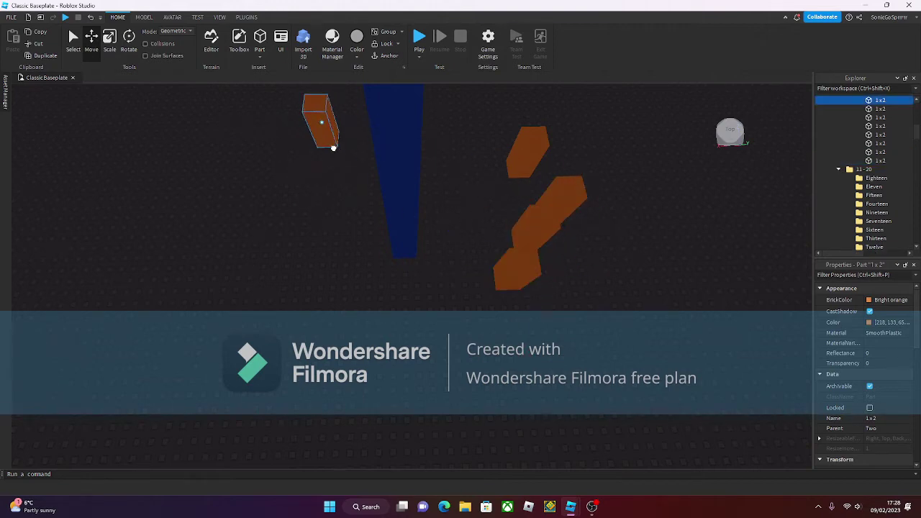
# Remove the translucent deep-blue panel from beside the orange blocks
pyautogui.moveTo(398, 163); pyautogui.dragTo(461, 206, button='right')
pyautogui.click(432, 208)
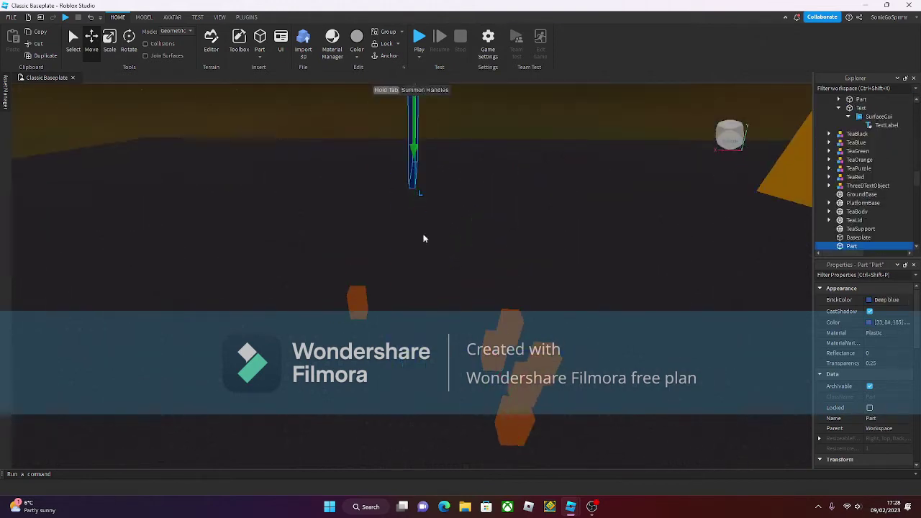
# Try deleting the cluster of duplicated orange 1 x 2 blocks together, undo the deletion and clear the selection
pyautogui.moveTo(538, 427); pyautogui.dragTo(539, 426)
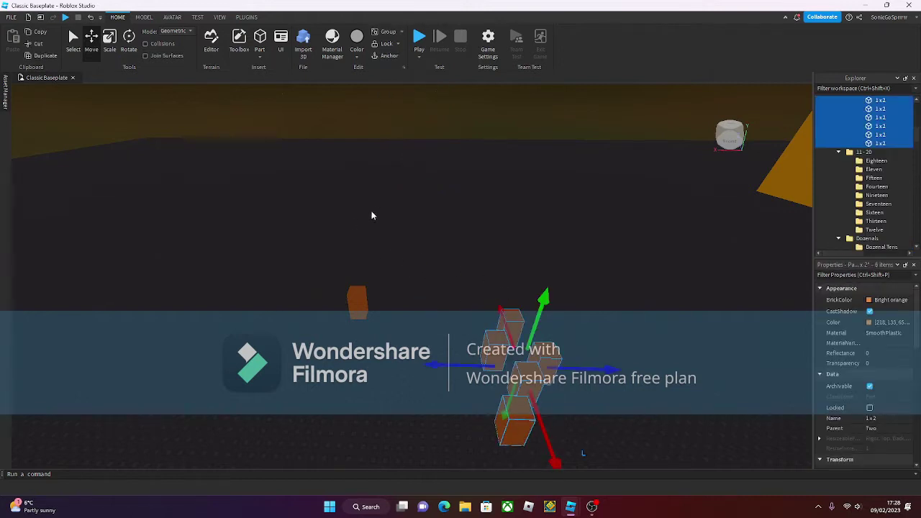
pyautogui.press('Delete')
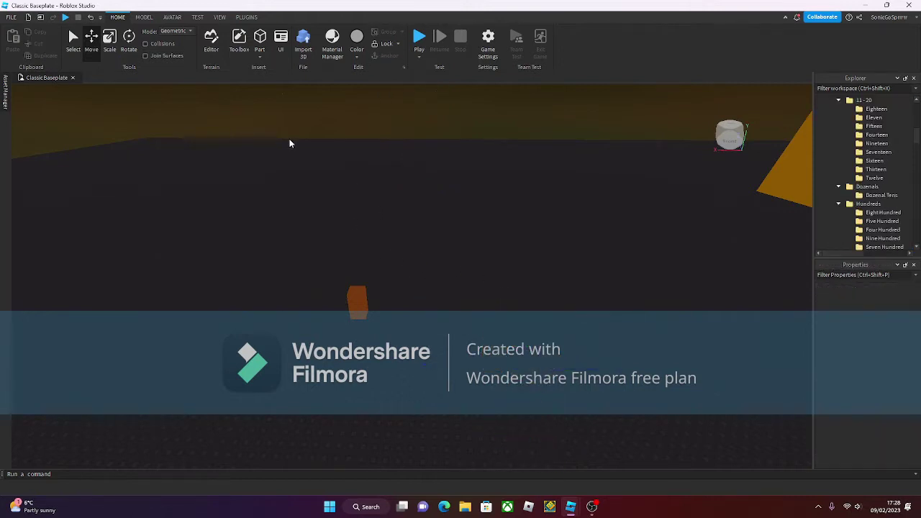
pyautogui.click(90, 16)
pyautogui.click(633, 355)
# Push the duplicated orange 1 x 2 blocks close together and delete the whole cluster
pyautogui.scroll(10, 615, 345)
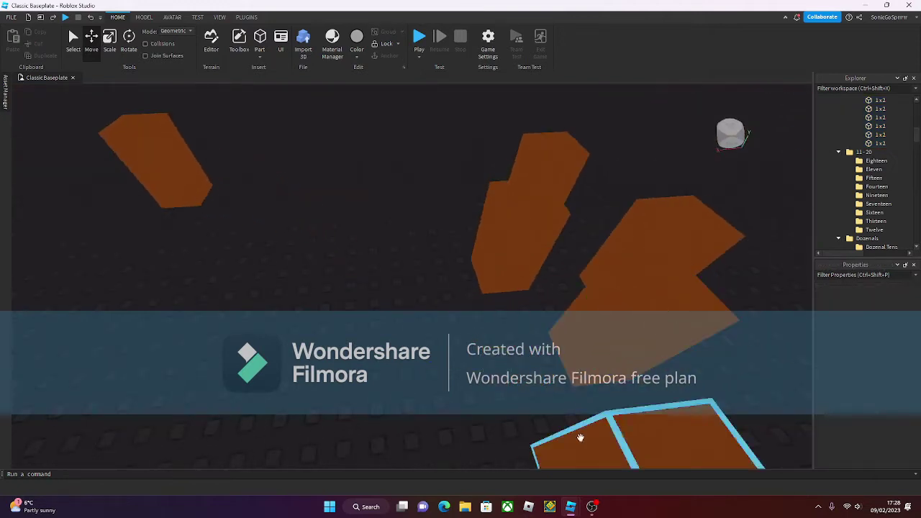
pyautogui.moveTo(580, 438); pyautogui.dragTo(482, 302)
pyautogui.moveTo(603, 339); pyautogui.dragTo(361, 328)
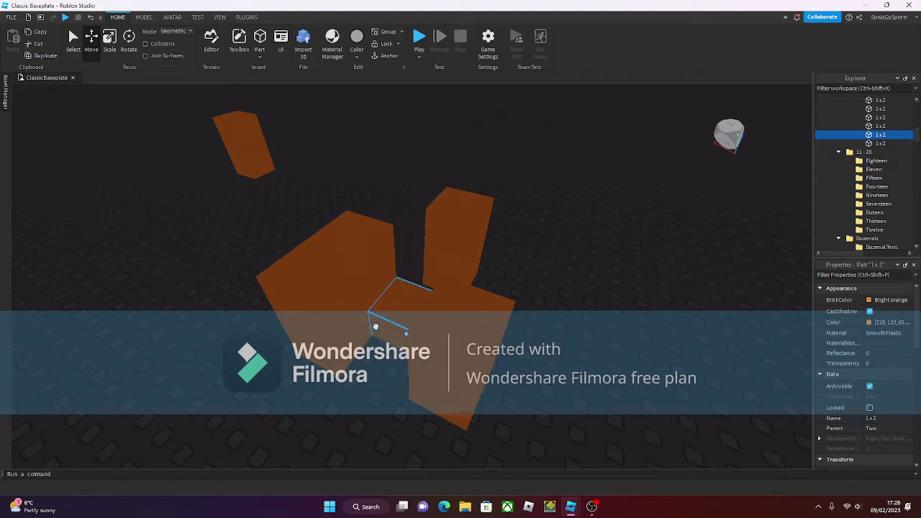
pyautogui.moveTo(384, 328); pyautogui.dragTo(393, 370)
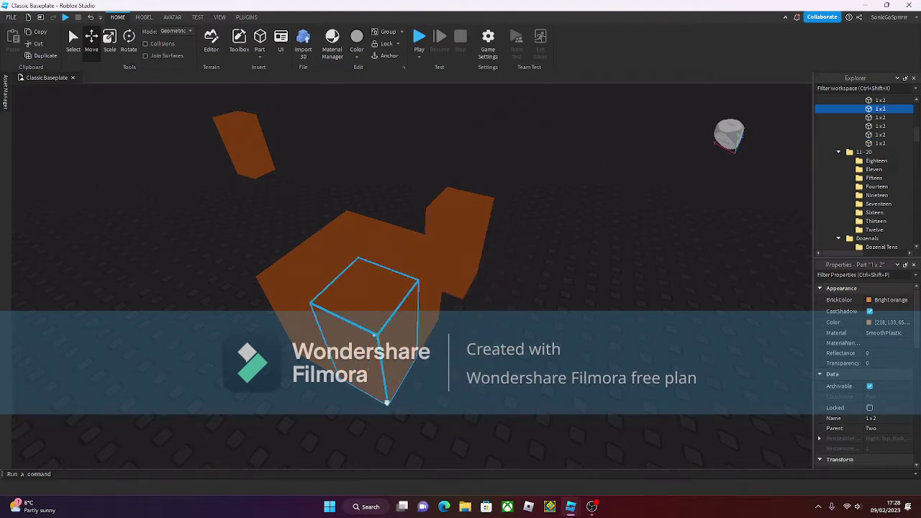
pyautogui.moveTo(565, 355); pyautogui.dragTo(472, 177)
pyautogui.press('Delete')
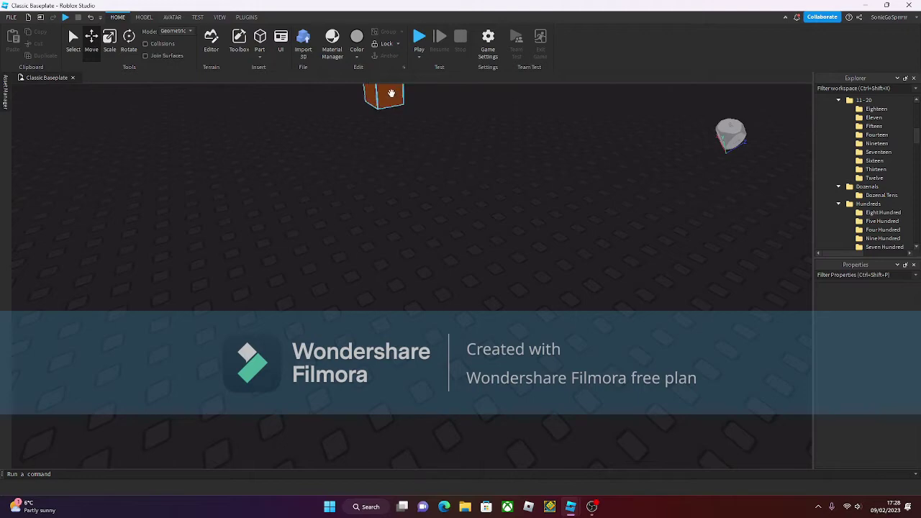
# Move the remaining orange 1 x 2 block from the dark ground to the orange area near the tea set
pyautogui.moveTo(391, 93); pyautogui.dragTo(509, 353)
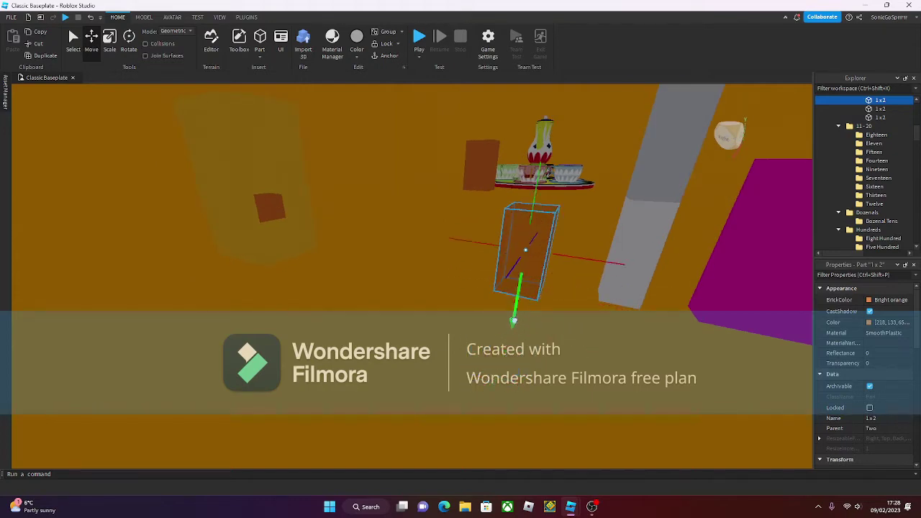
pyautogui.moveTo(513, 321); pyautogui.dragTo(506, 254, button='right')
pyautogui.click(507, 253)
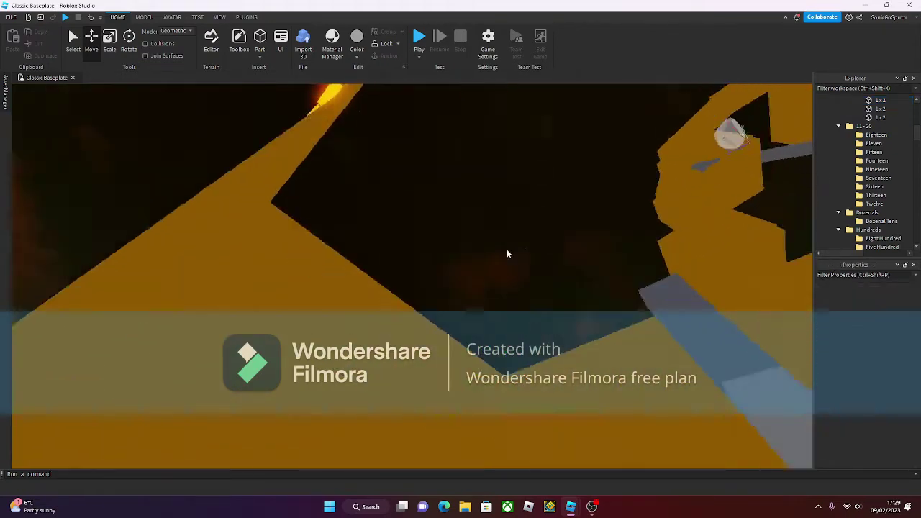
pyautogui.press('e')
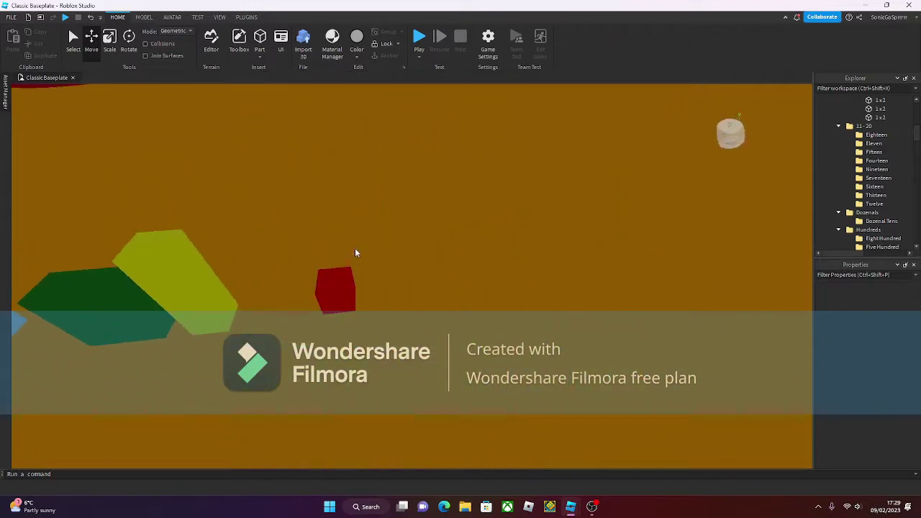
# Reposition the red 1 x 1 block on the orange surface, clear of the yellow and green blocks
pyautogui.click(329, 292)
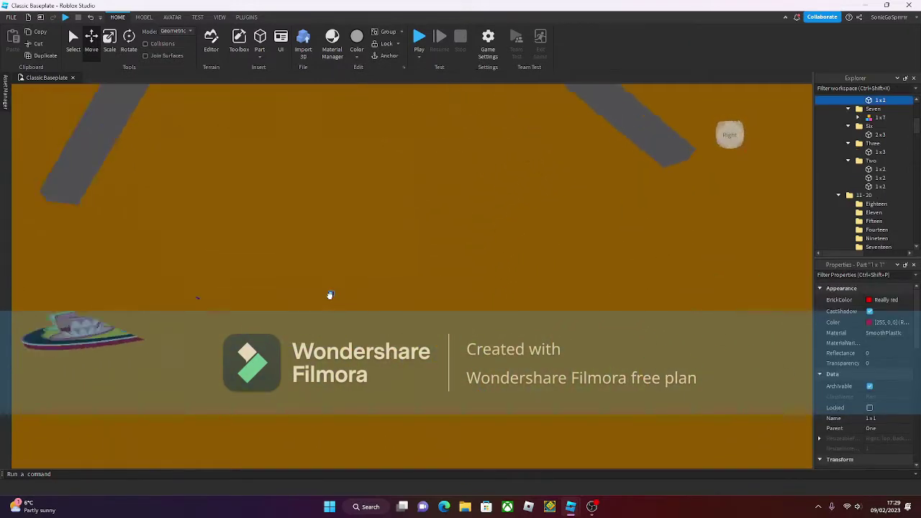
pyautogui.scroll(5, 341, 298)
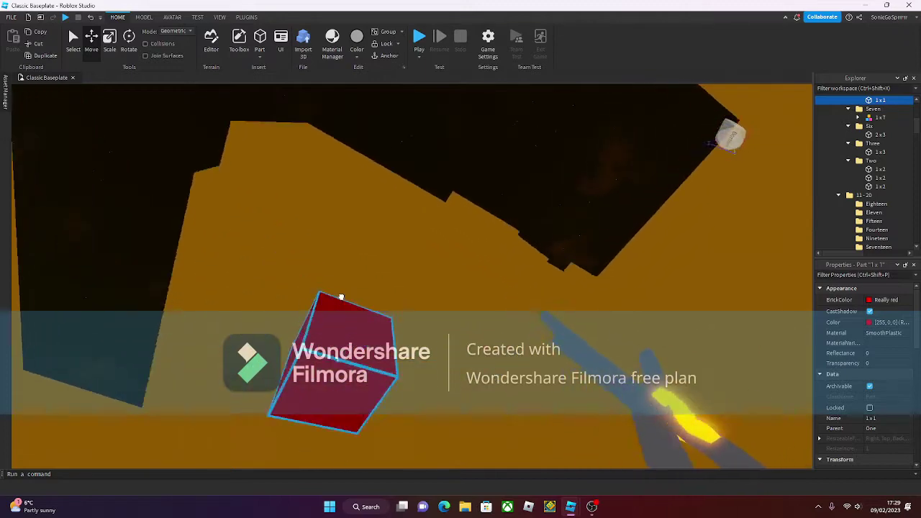
pyautogui.scroll(-3, 341, 297)
pyautogui.moveTo(341, 297); pyautogui.dragTo(341, 297, button='right')
pyautogui.scroll(3, 341, 297)
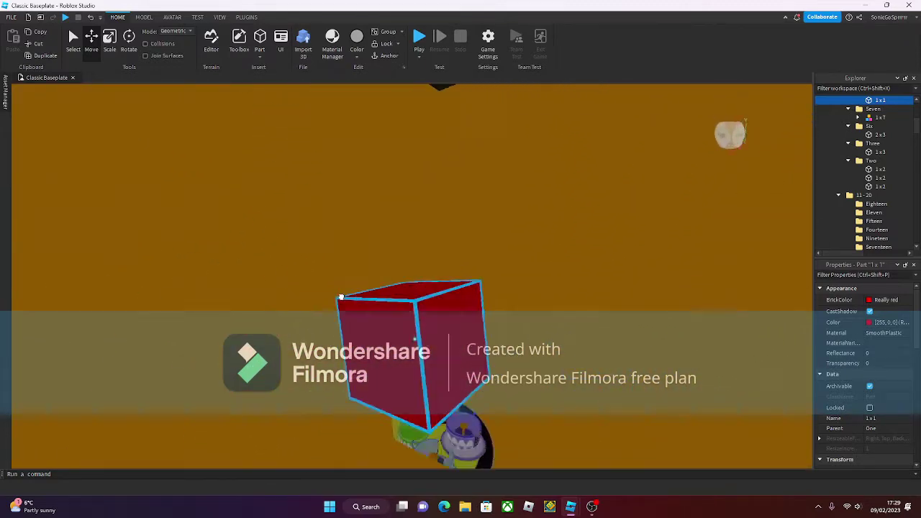
pyautogui.scroll(5, 337, 300)
pyautogui.scroll(-5, 351, 267)
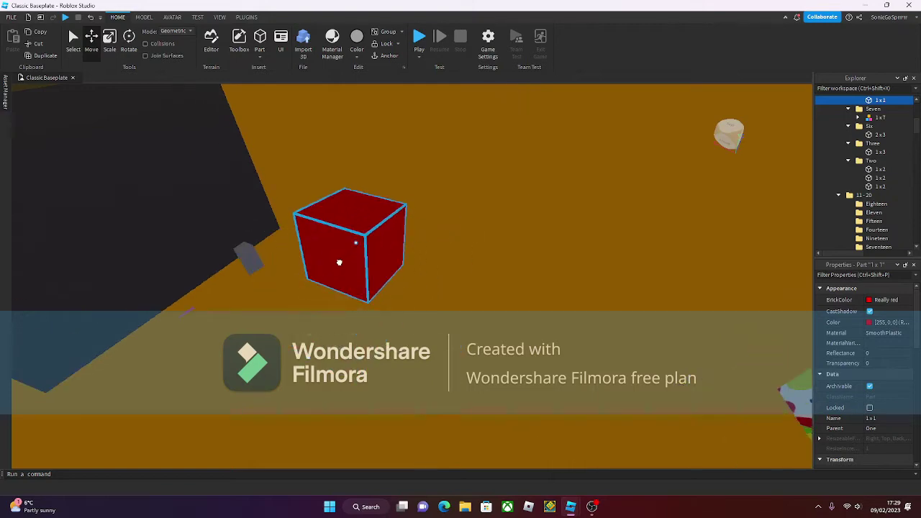
pyautogui.moveTo(338, 261); pyautogui.dragTo(345, 222, button='right')
# Move the yellow 1 x 3 block beside the red 1 x 1 block and adjust its placement on the orange surface
pyautogui.click(346, 222)
pyautogui.scroll(5, 436, 212)
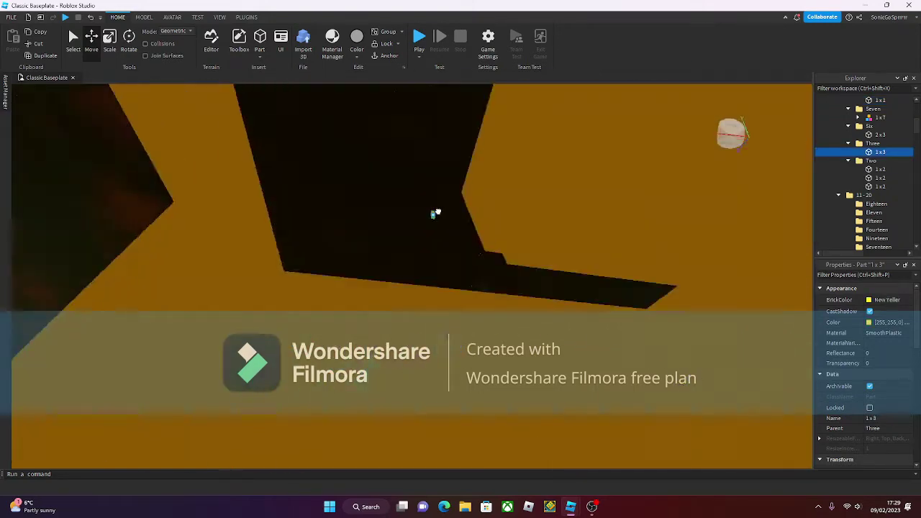
pyautogui.moveTo(436, 212); pyautogui.dragTo(448, 391, button='right')
pyautogui.scroll(-5, 436, 404)
pyautogui.scroll(-5, 437, 405)
pyautogui.scroll(3, 468, 398)
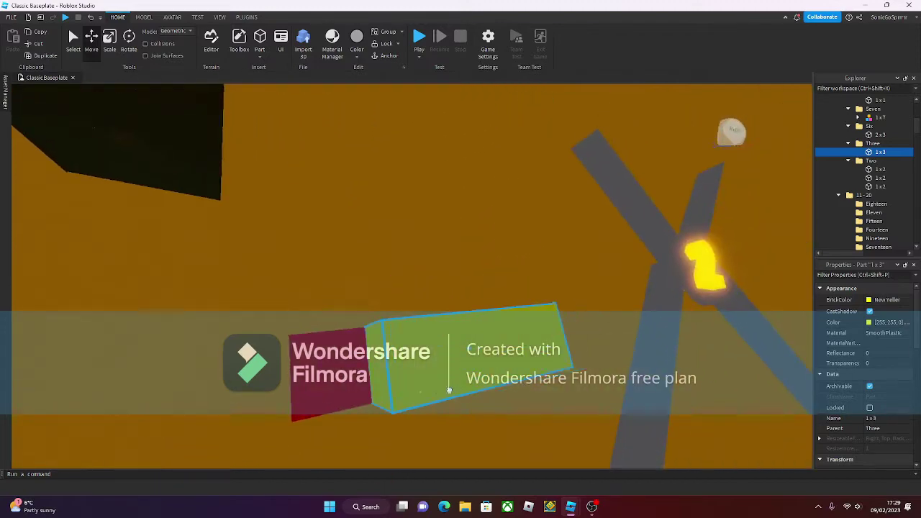
pyautogui.moveTo(448, 390); pyautogui.dragTo(436, 397)
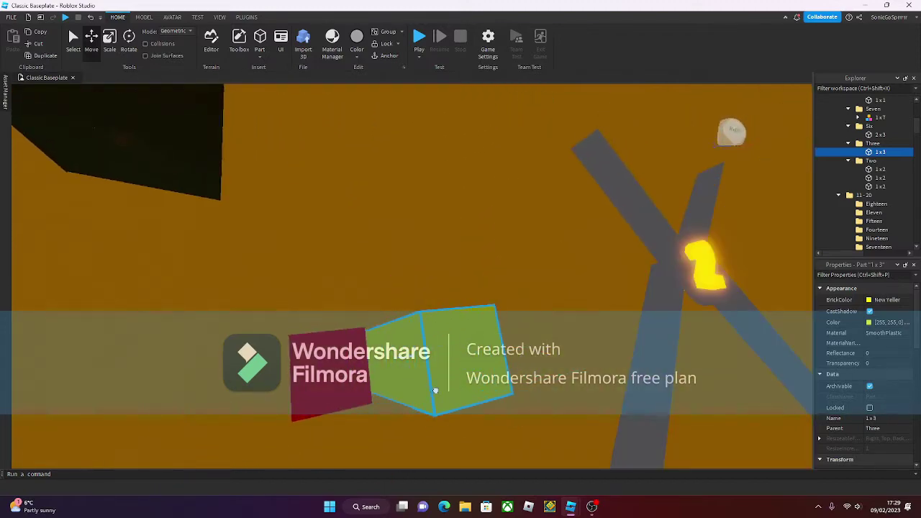
pyautogui.moveTo(447, 379); pyautogui.dragTo(318, 452, button='right')
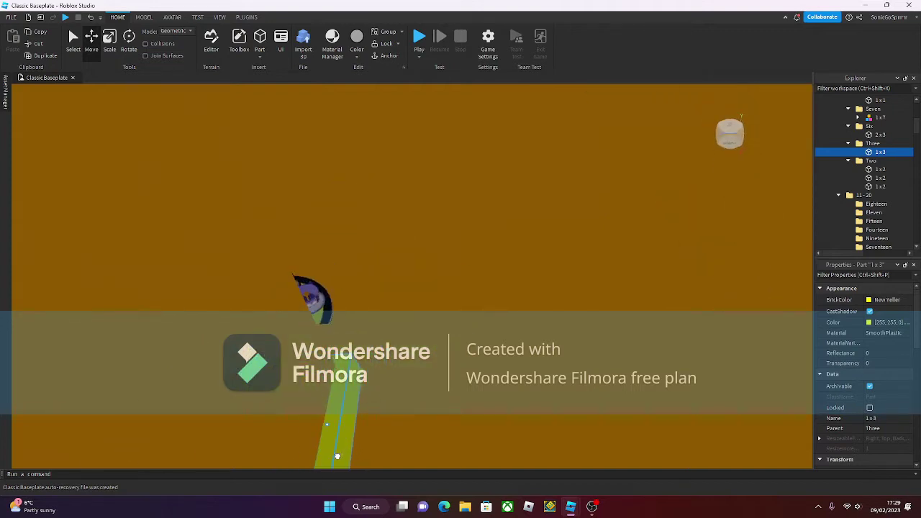
pyautogui.moveTo(337, 456); pyautogui.dragTo(378, 433)
pyautogui.scroll(5, 389, 411)
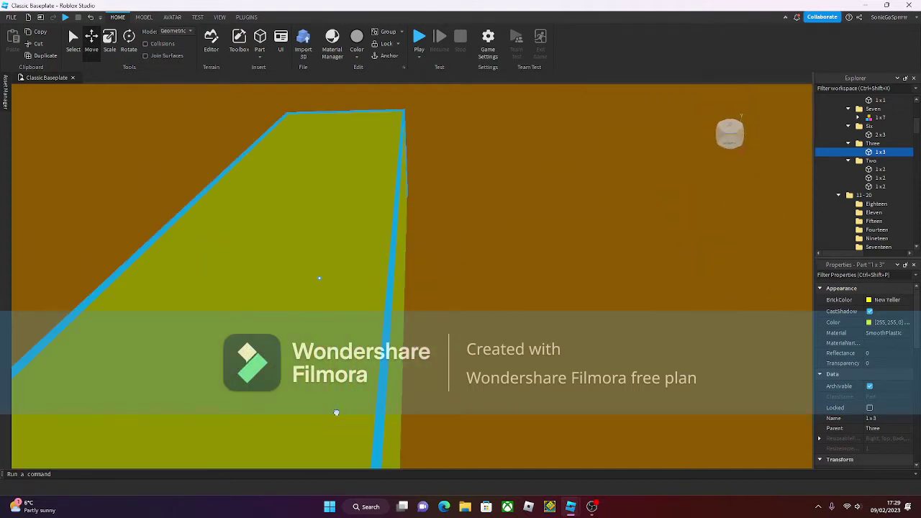
pyautogui.scroll(-10, 335, 411)
pyautogui.moveTo(336, 411); pyautogui.dragTo(368, 366, button='right')
# Move the orange 1 x 2 block to the open orange surface beside the column figures
pyautogui.click(368, 366)
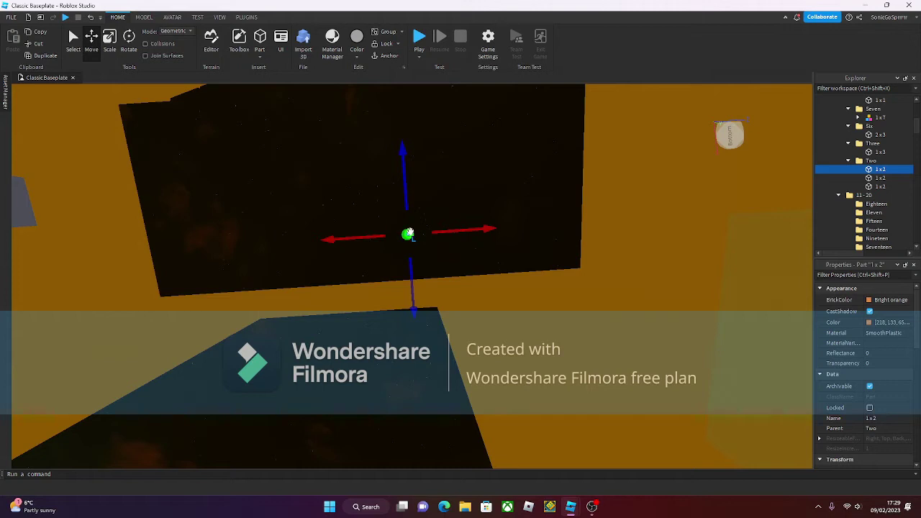
pyautogui.moveTo(408, 236); pyautogui.dragTo(409, 233)
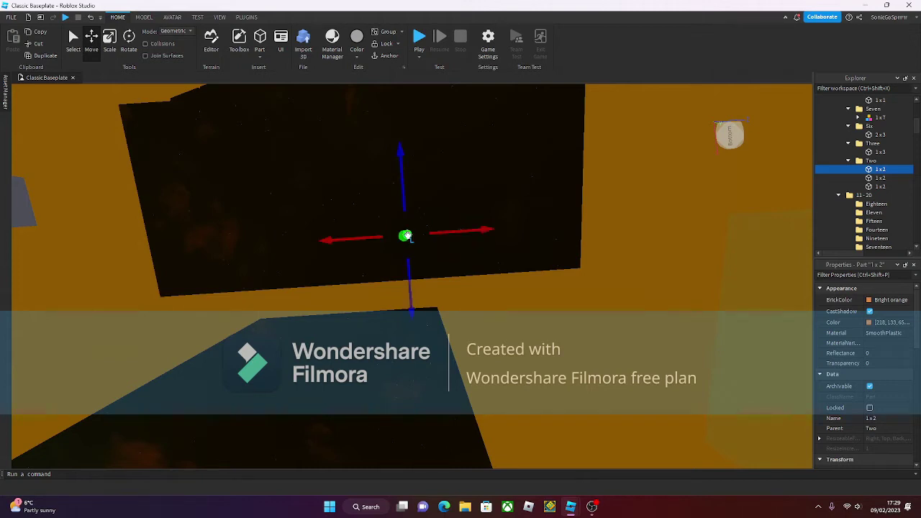
pyautogui.moveTo(389, 249); pyautogui.dragTo(423, 234, button='right')
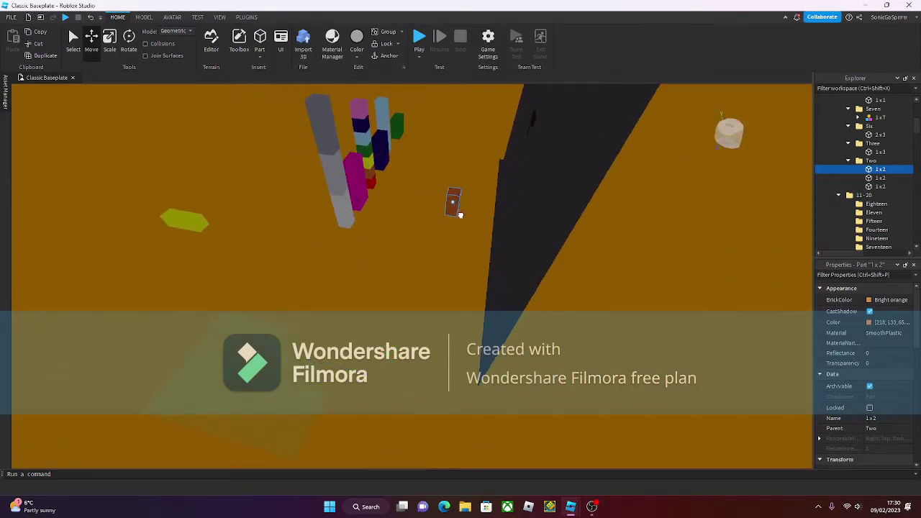
# Move the yellow 1 x 3 block to the open space between the column figures and the orange 1 x 2 block
pyautogui.moveTo(459, 215); pyautogui.dragTo(209, 377, button='right')
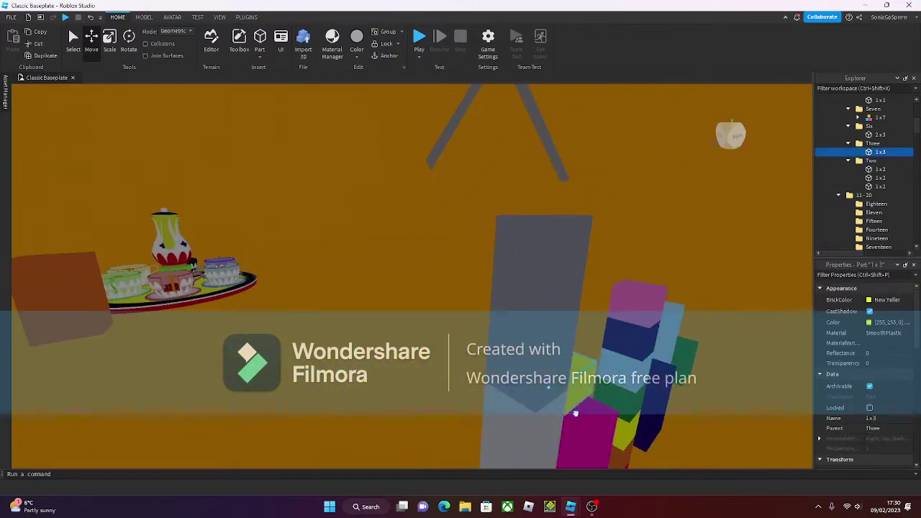
pyautogui.moveTo(574, 414); pyautogui.dragTo(597, 431, button='right')
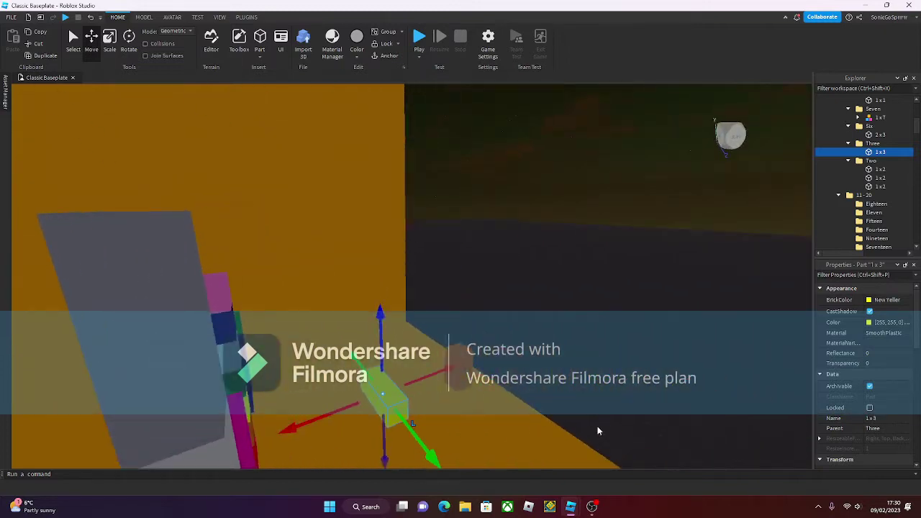
# Move the orange 1 x 2 block closer to the yellow 1 x 3 block on the orange surface
pyautogui.click(462, 360)
pyautogui.moveTo(462, 360); pyautogui.dragTo(395, 397, button='right')
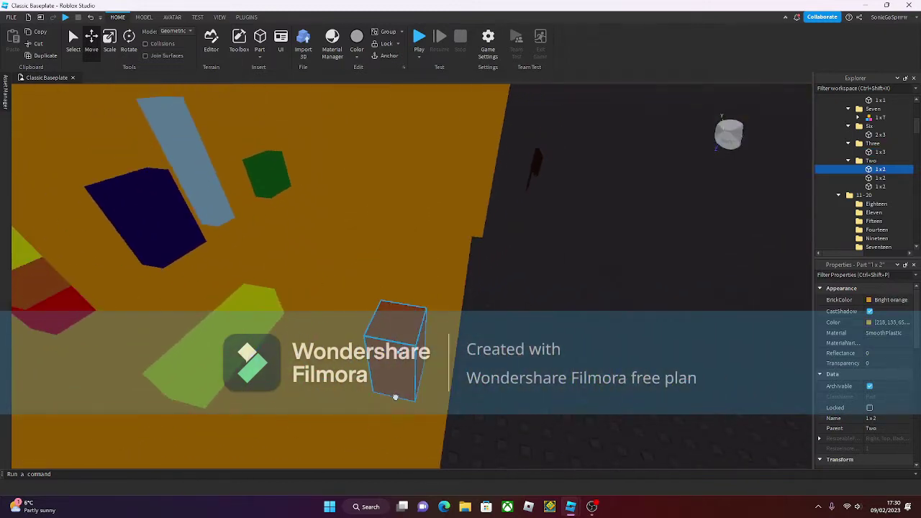
pyautogui.moveTo(395, 397); pyautogui.dragTo(319, 383)
pyautogui.moveTo(386, 343); pyautogui.dragTo(366, 344)
# Pull the yellow 1 x 3 block away and delete it, and stand the orange 1 x 2 block near the small green block
pyautogui.moveTo(227, 336); pyautogui.dragTo(566, 322)
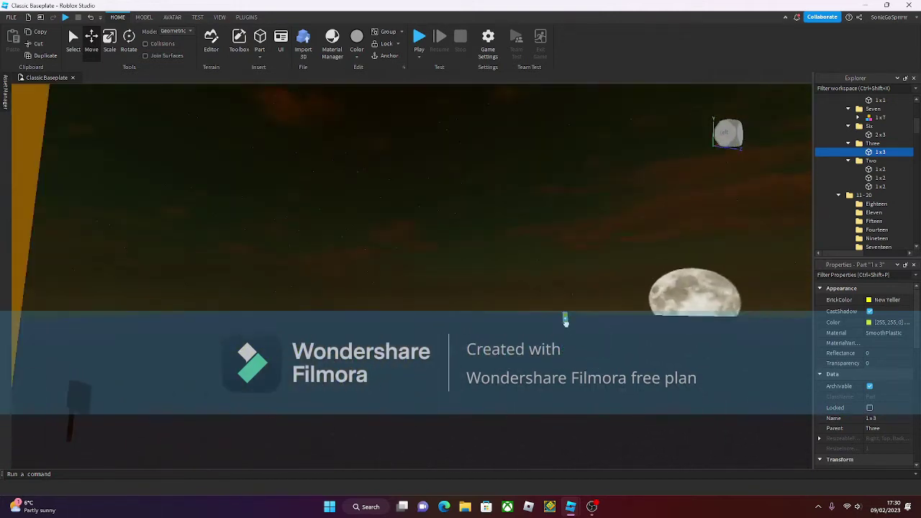
pyautogui.press('Delete')
pyautogui.moveTo(569, 295); pyautogui.dragTo(319, 343, button='right')
pyautogui.moveTo(427, 400); pyautogui.dragTo(433, 378)
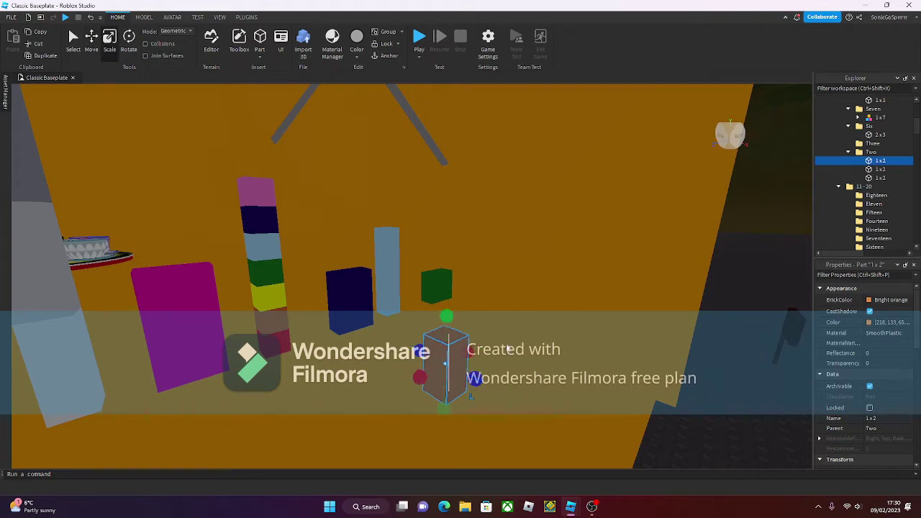
# Try stretching the orange 1 x 2 block upward into a tall column with the Scale tool, and undo the change
pyautogui.moveTo(446, 318); pyautogui.dragTo(505, 208, button='right')
pyautogui.click(505, 209)
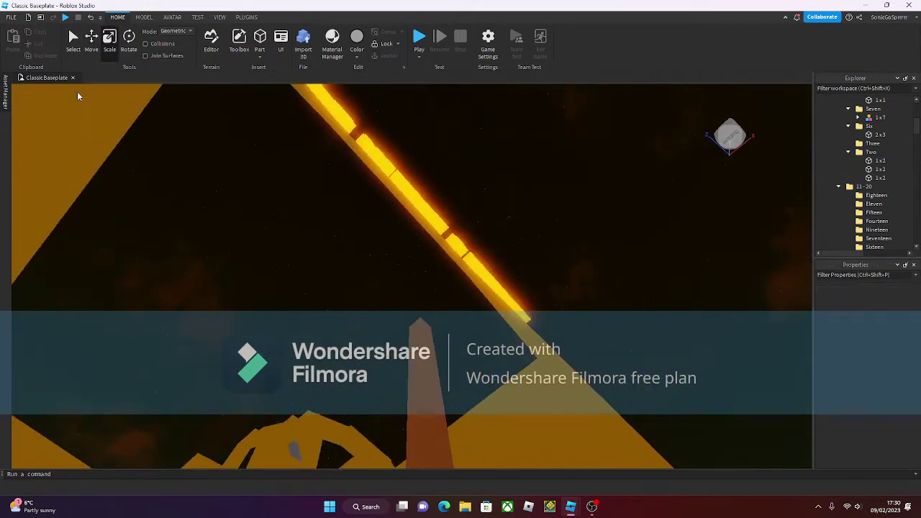
pyautogui.click(89, 16)
# Move the bright orange 1 x 2 block onto the wheel and stand it in the cabin beside the red 1 x 1 block
pyautogui.moveTo(349, 126); pyautogui.dragTo(345, 144, button='right')
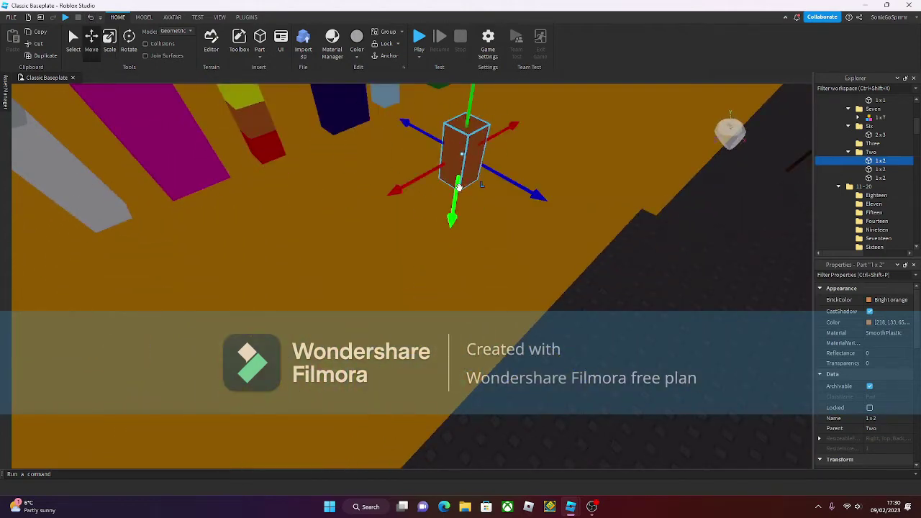
pyautogui.moveTo(458, 187); pyautogui.dragTo(433, 168)
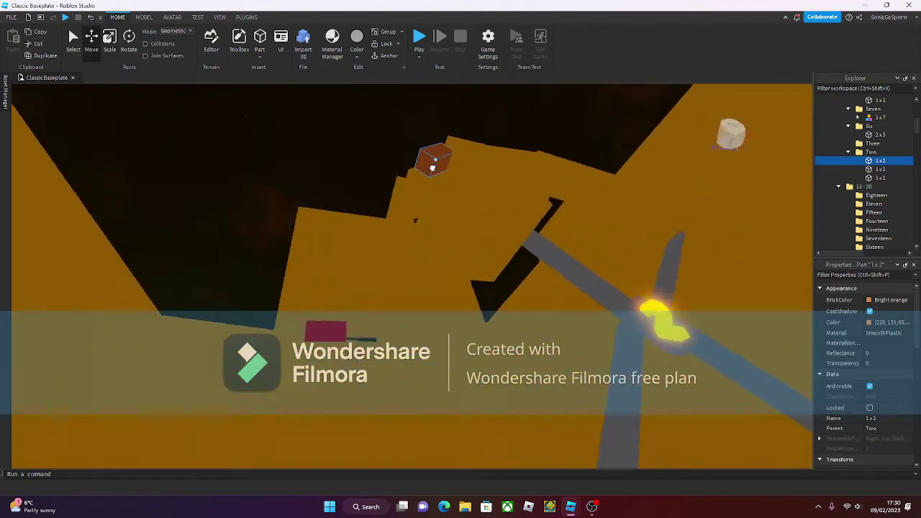
pyautogui.scroll(10, 432, 167)
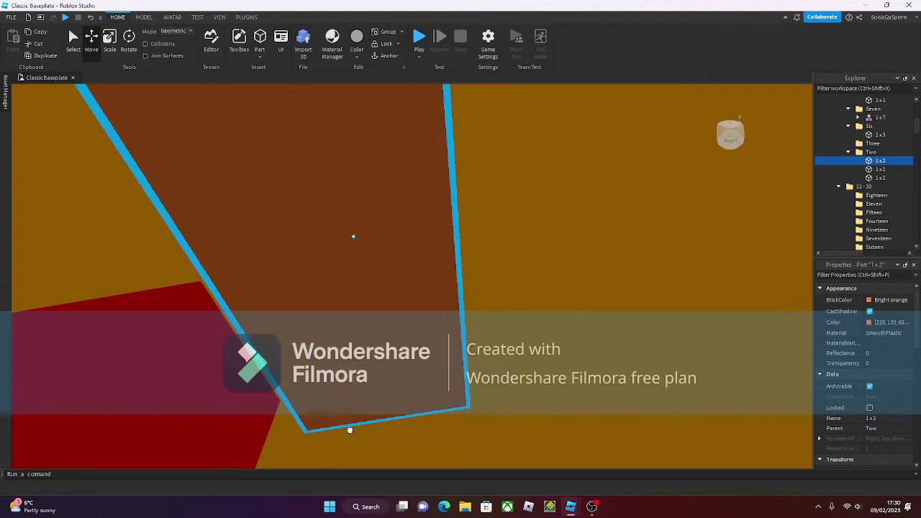
pyautogui.moveTo(349, 430); pyautogui.dragTo(413, 409, button='right')
pyautogui.scroll(-5, 417, 418)
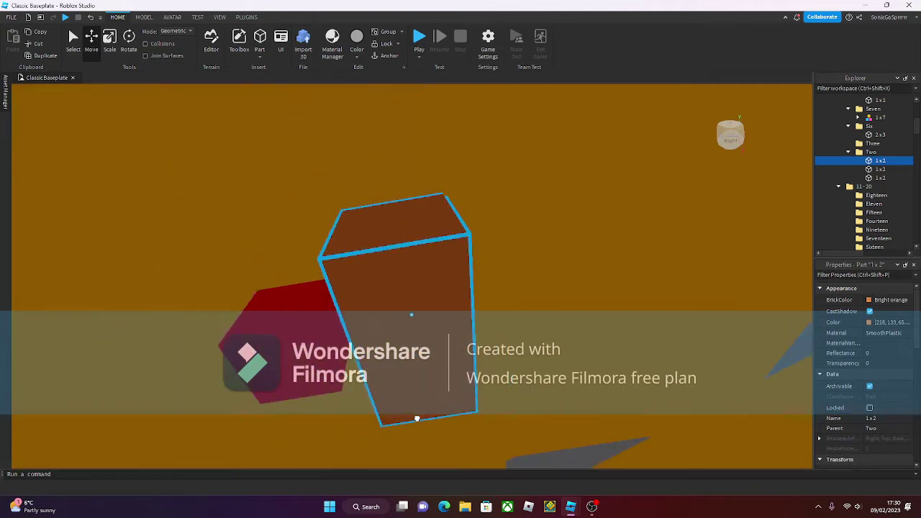
pyautogui.moveTo(417, 418); pyautogui.dragTo(388, 372)
pyautogui.scroll(-5, 387, 371)
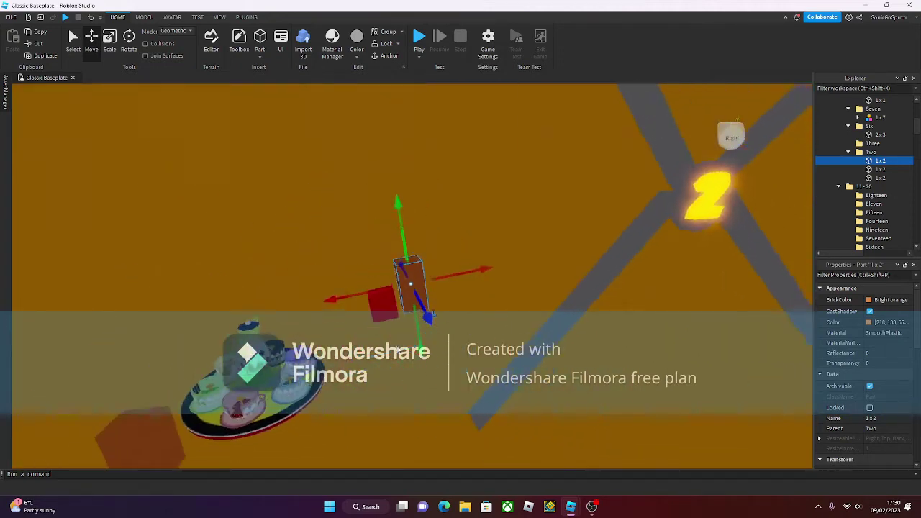
pyautogui.moveTo(387, 371); pyautogui.dragTo(433, 304, button='right')
# Move the sea green 2 x 2 block into the wheel cabin directly above the red and orange blocks
pyautogui.click(387, 314)
pyautogui.press('f')
pyautogui.scroll(-3, 435, 287)
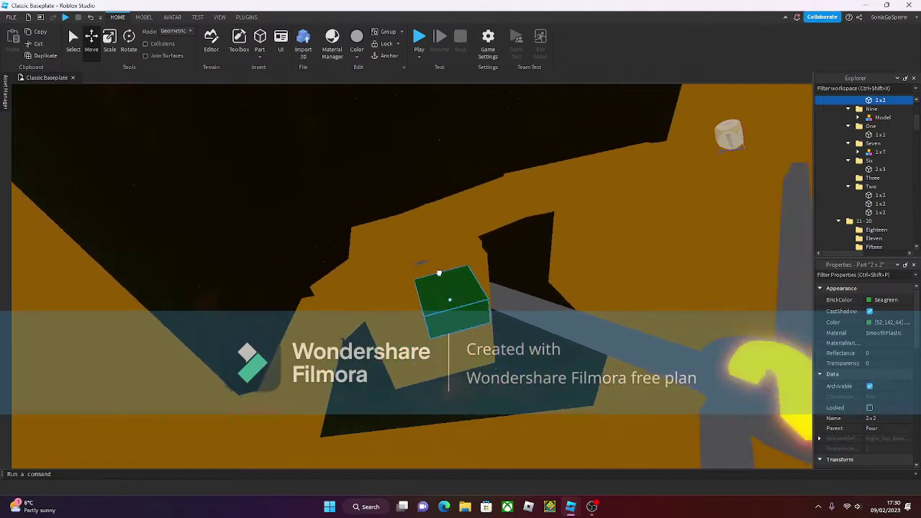
pyautogui.moveTo(416, 241); pyautogui.dragTo(419, 226, button='right')
pyautogui.scroll(5, 419, 226)
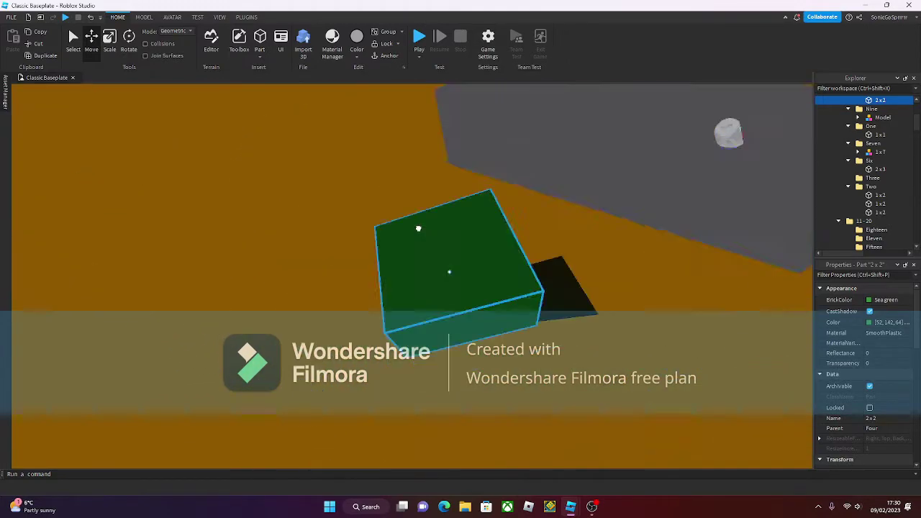
pyautogui.scroll(-3, 418, 230)
pyautogui.scroll(-3, 349, 249)
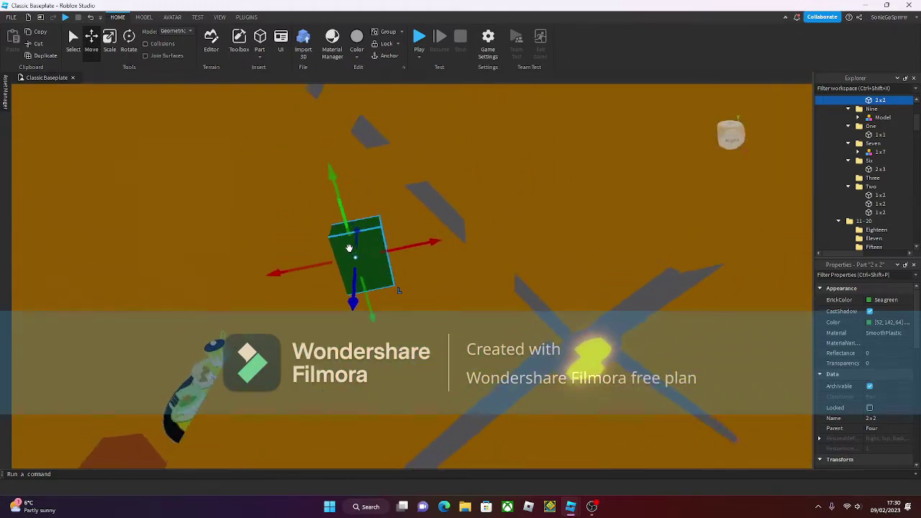
pyautogui.scroll(3, 382, 246)
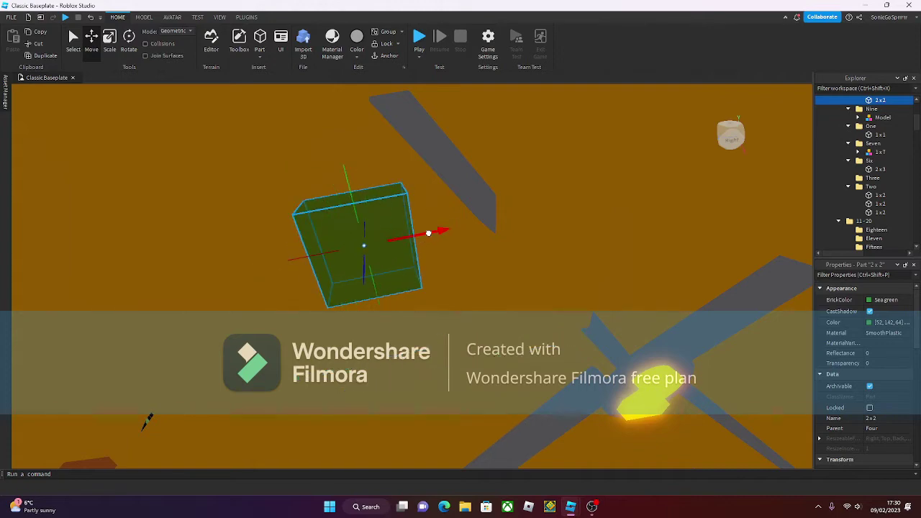
pyautogui.scroll(-5, 411, 237)
pyautogui.moveTo(426, 232); pyautogui.dragTo(427, 231, button='right')
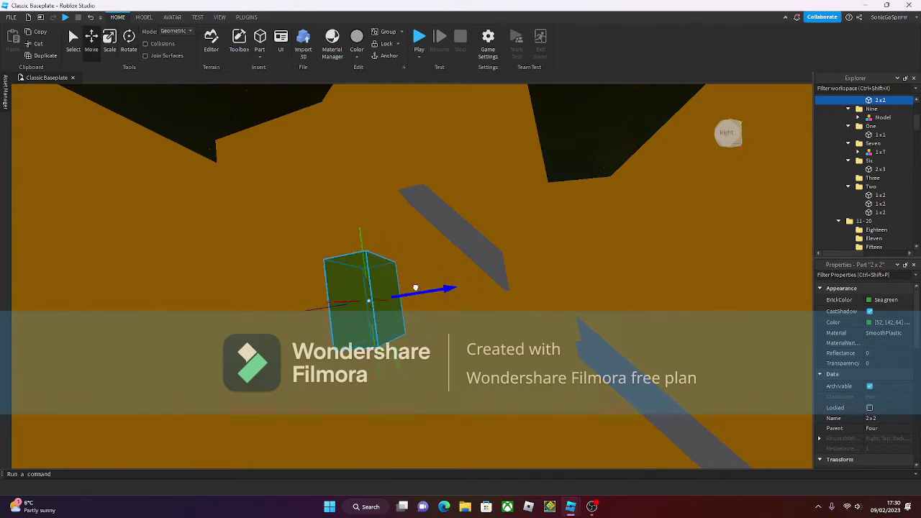
pyautogui.moveTo(410, 289); pyautogui.dragTo(392, 272, button='right')
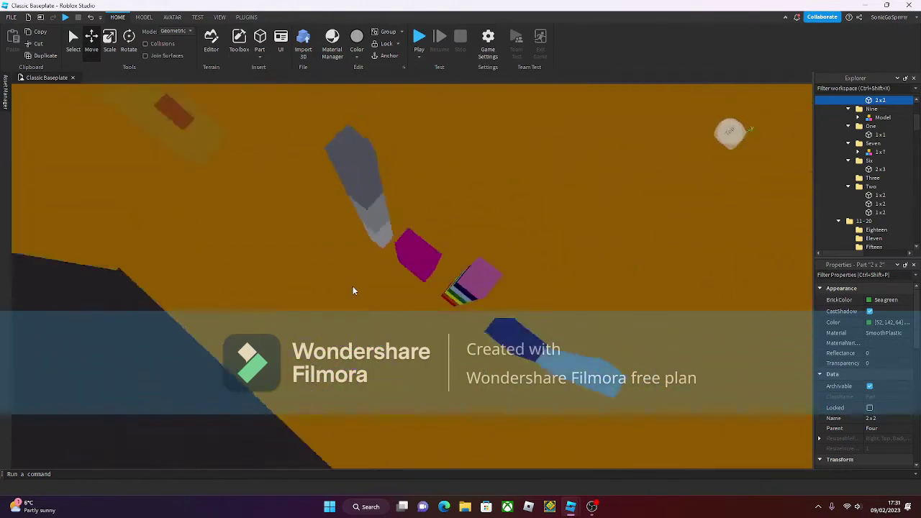
# Move the pastel light blue 1 x 5 block to the cabin below the red and orange blocks and lay it flat
pyautogui.click(539, 243)
pyautogui.press('f')
pyautogui.moveTo(533, 240); pyautogui.dragTo(503, 295, button='right')
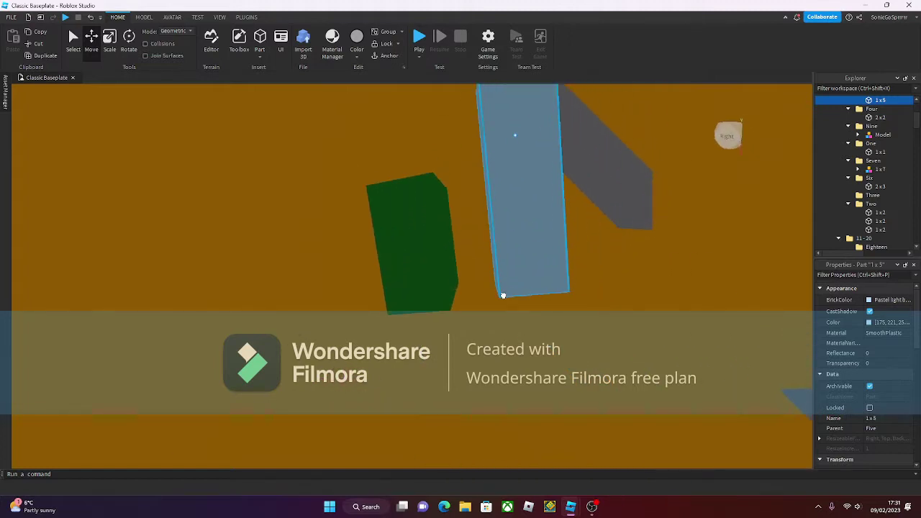
pyautogui.moveTo(560, 295); pyautogui.dragTo(485, 268, button='right')
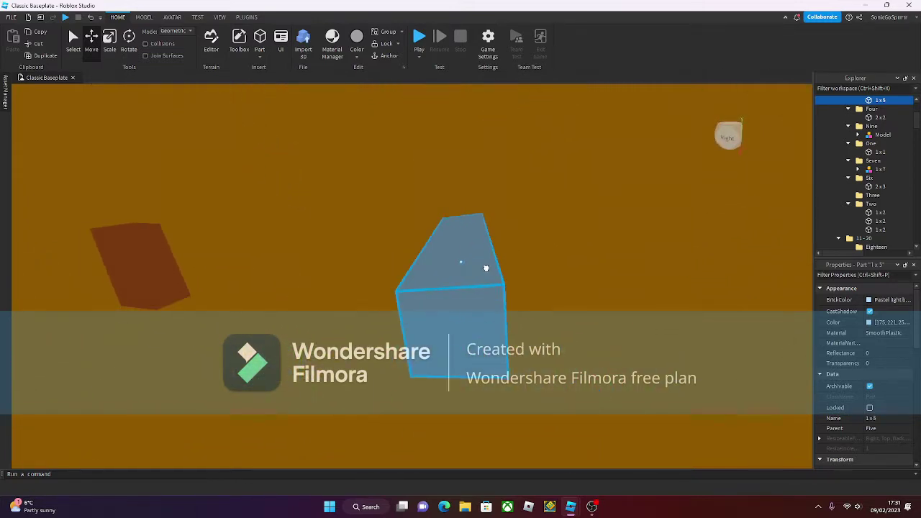
pyautogui.scroll(5, 499, 256)
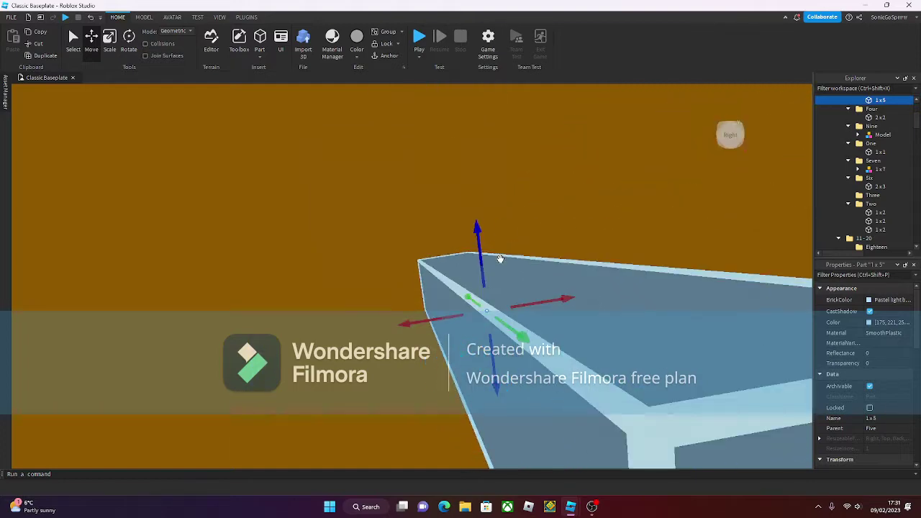
pyautogui.scroll(-10, 533, 289)
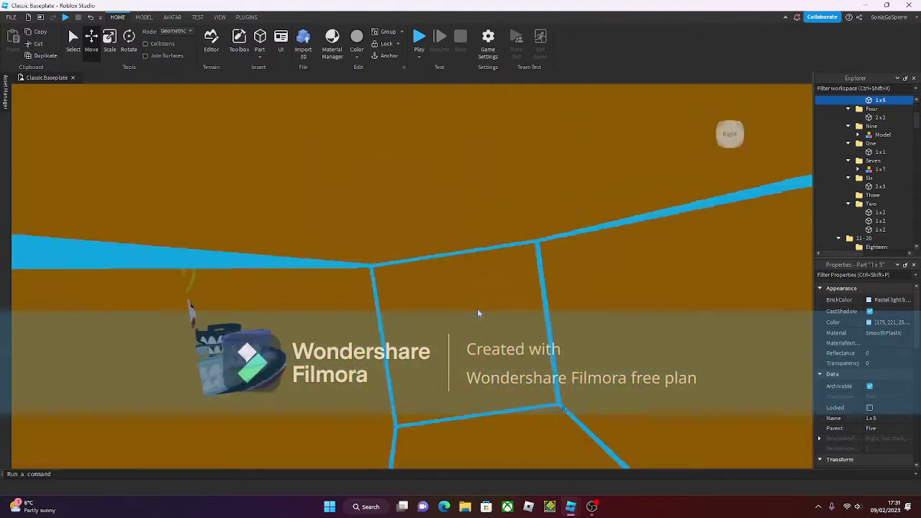
pyautogui.scroll(10, 477, 313)
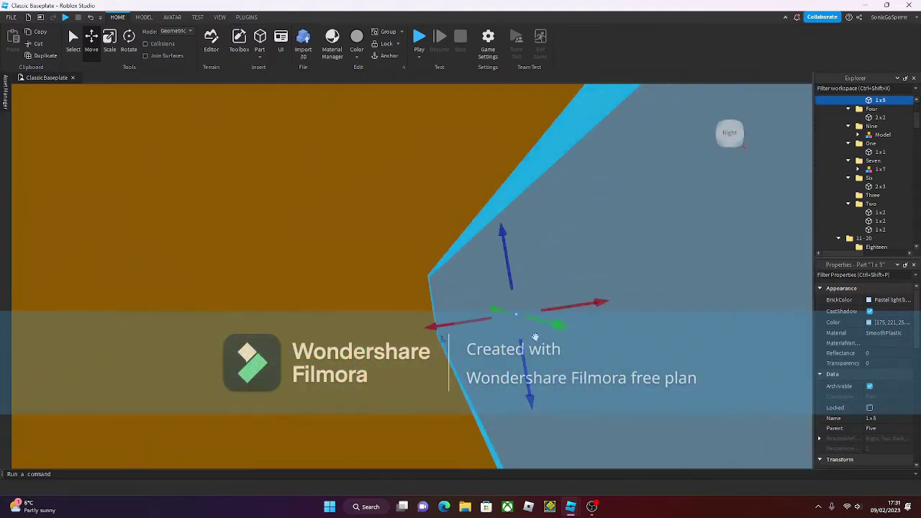
pyautogui.scroll(-5, 473, 320)
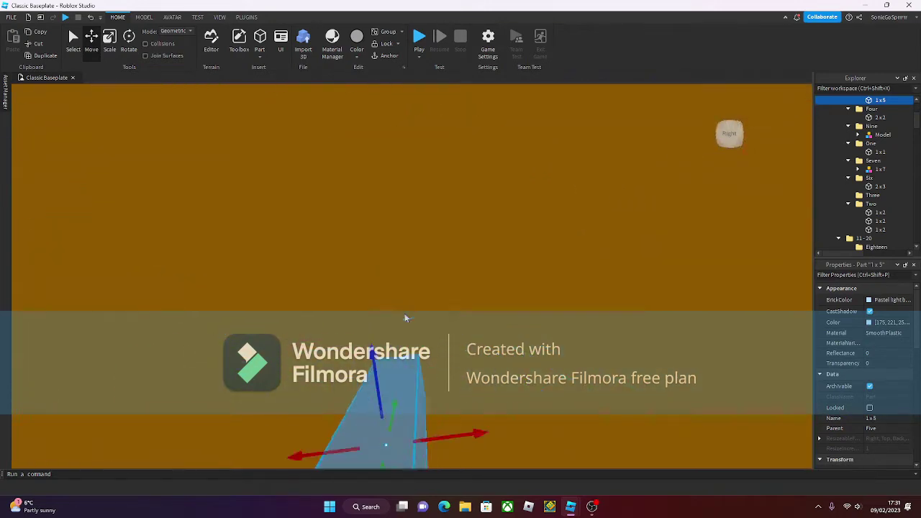
pyautogui.moveTo(423, 436); pyautogui.dragTo(441, 382, button='right')
# Carry the hot pink 2 x 4 block from the figure row to the cabin at the top of the wheel
pyautogui.click(467, 291)
pyautogui.click(443, 380)
pyautogui.moveTo(441, 381); pyautogui.dragTo(483, 366)
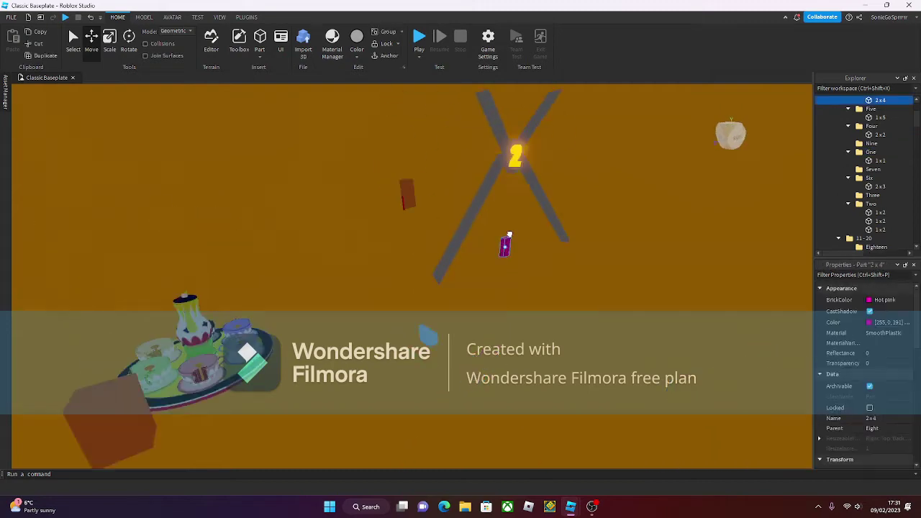
pyautogui.moveTo(509, 234); pyautogui.dragTo(468, 324)
pyautogui.moveTo(470, 325); pyautogui.dragTo(450, 314, button='right')
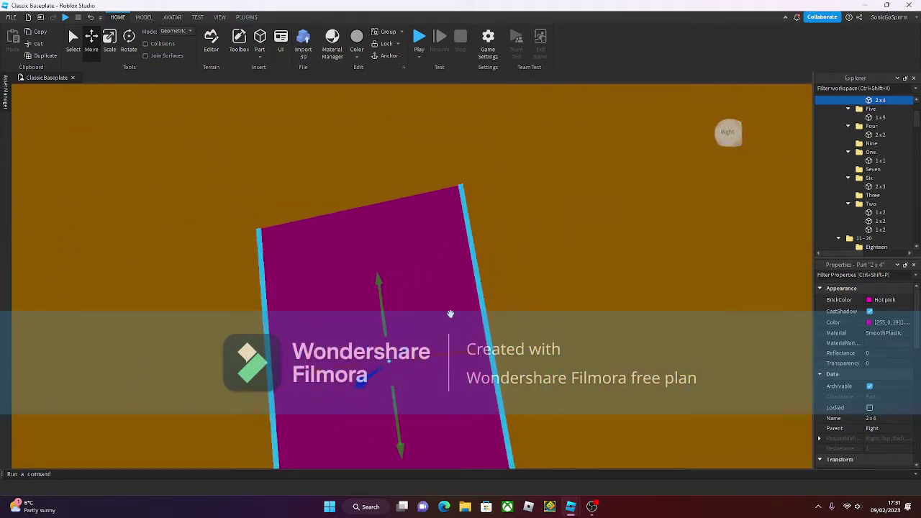
# Rotate the hot pink 2 x 4 block so it lies flat inside its cabin
pyautogui.moveTo(372, 329); pyautogui.dragTo(361, 376)
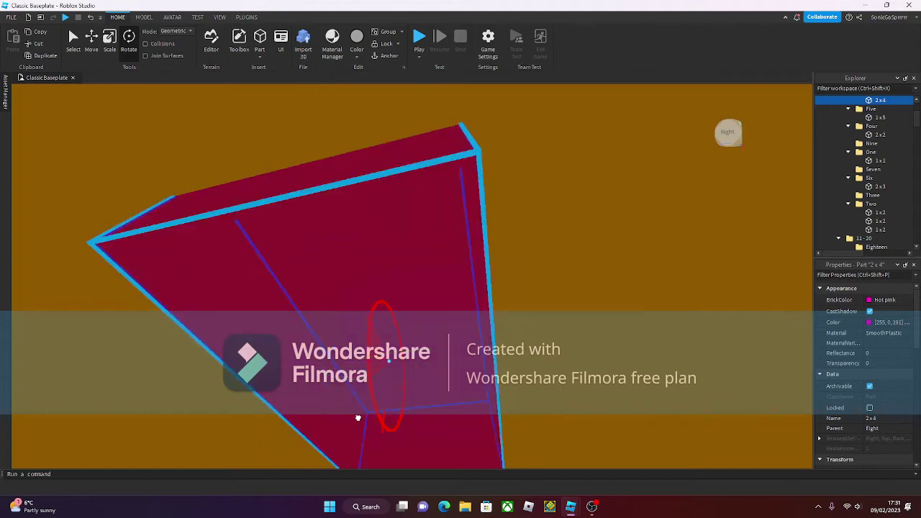
pyautogui.moveTo(357, 418); pyautogui.dragTo(387, 451)
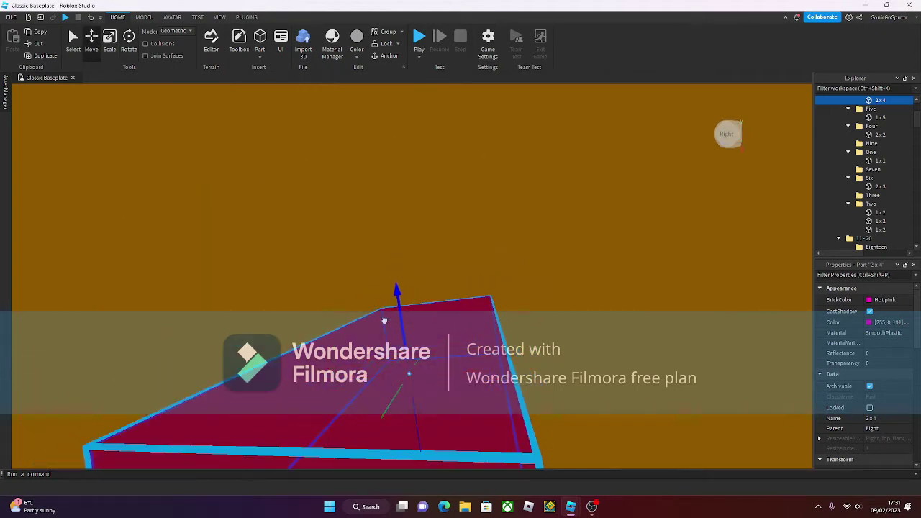
pyautogui.scroll(-5, 382, 321)
pyautogui.scroll(2, 392, 280)
pyautogui.scroll(-2, 383, 313)
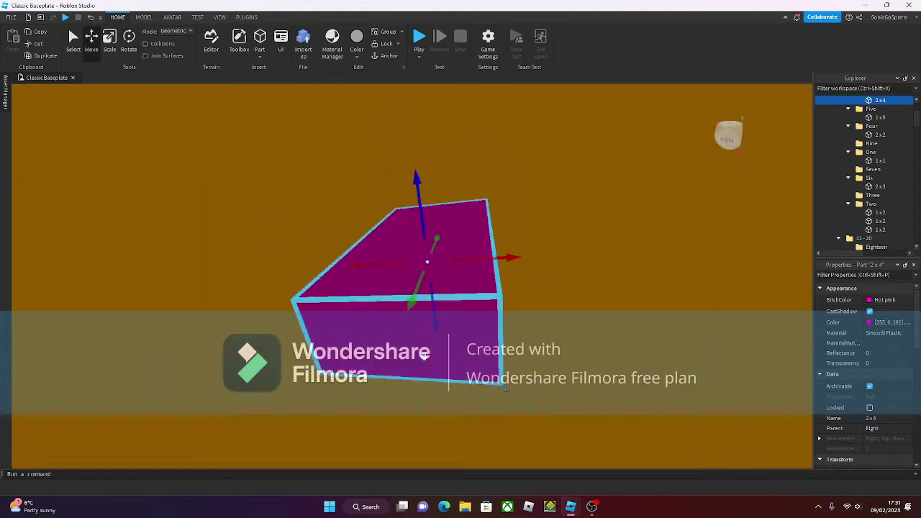
pyautogui.scroll(-10, 424, 354)
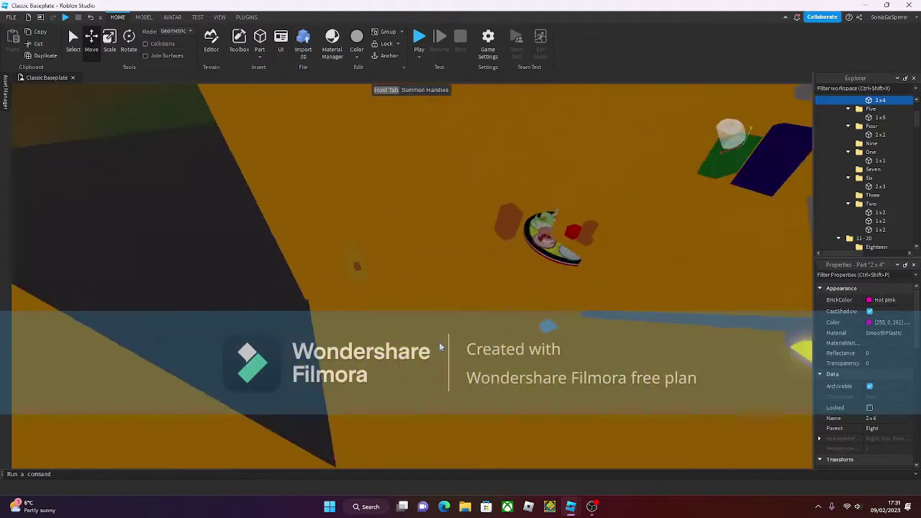
pyautogui.scroll(5, 411, 315)
# Duplicate the bright orange 1 x 2 block and delete the copy
pyautogui.click(405, 311)
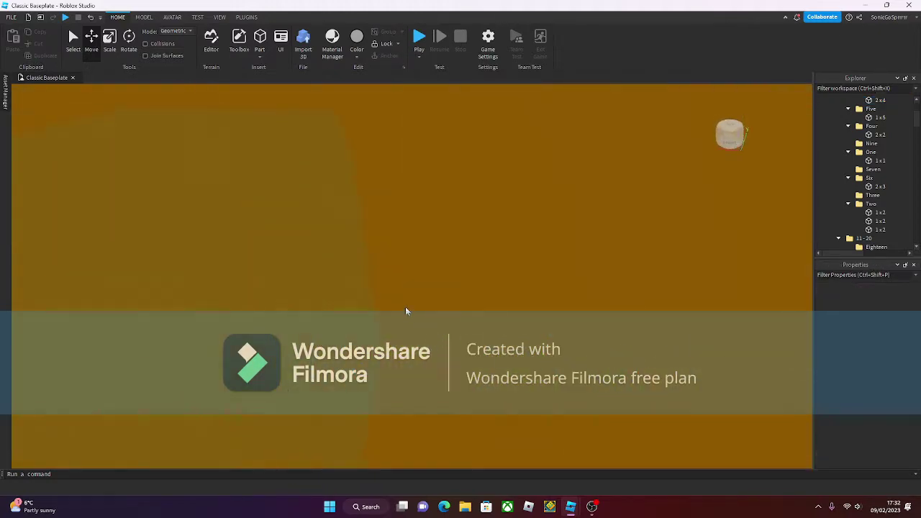
pyautogui.click(463, 310)
pyautogui.moveTo(583, 339); pyautogui.dragTo(444, 303)
pyautogui.hotkey('ctrl', 'd')
pyautogui.scroll(3, 444, 302)
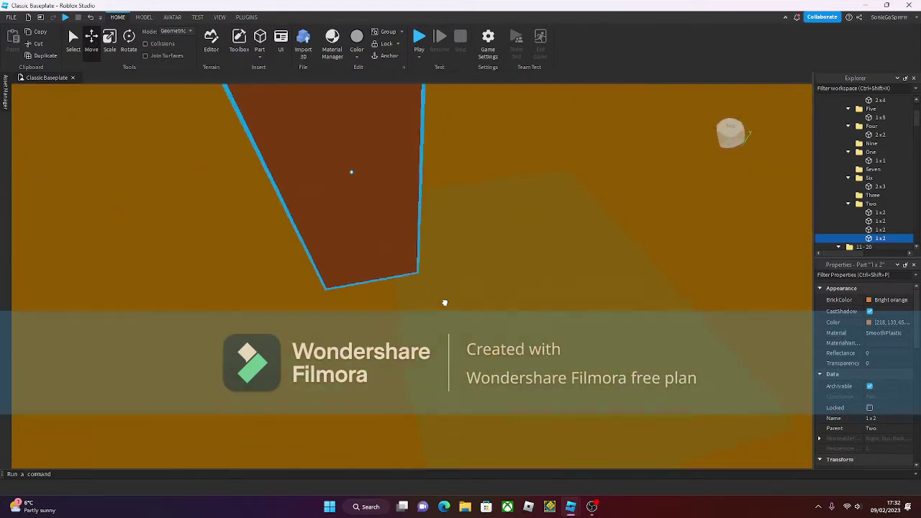
pyautogui.press('Delete')
# Examine the wheel and the placement of its number blocks from several angles
pyautogui.scroll(3, 452, 304)
pyautogui.scroll(-5, 451, 303)
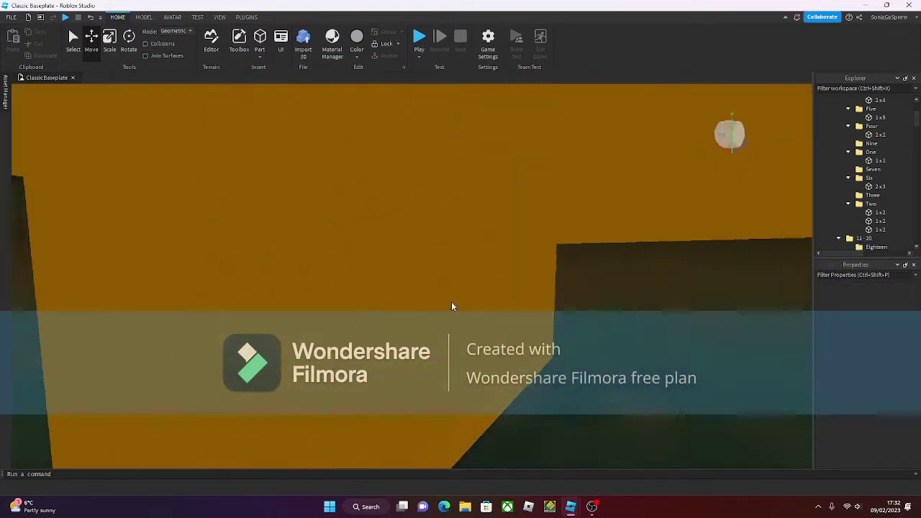
pyautogui.scroll(5, 451, 303)
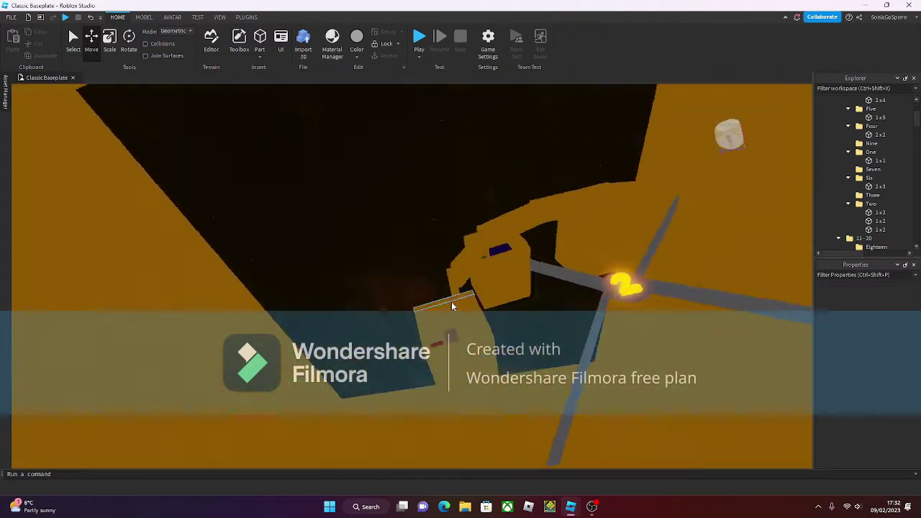
pyautogui.scroll(-2, 452, 306)
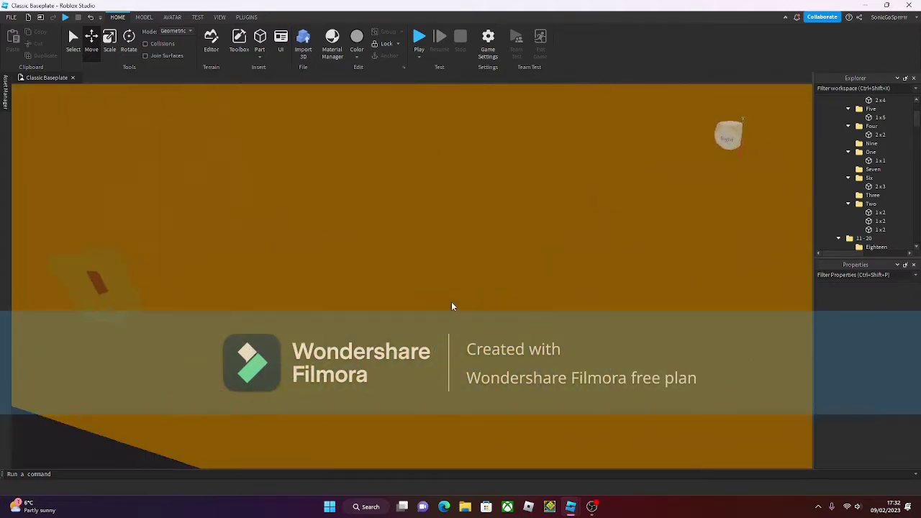
pyautogui.scroll(-3, 451, 306)
pyautogui.scroll(4, 452, 306)
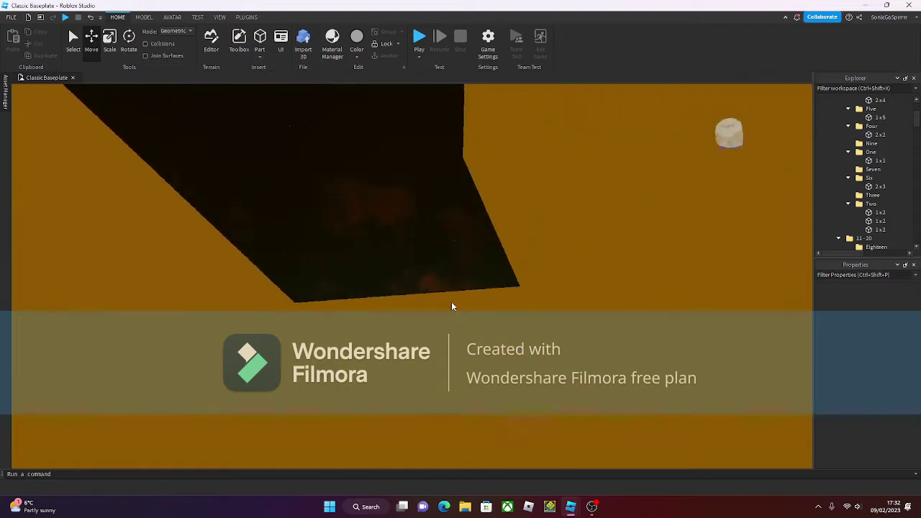
pyautogui.scroll(-3, 452, 307)
pyautogui.scroll(5, 452, 306)
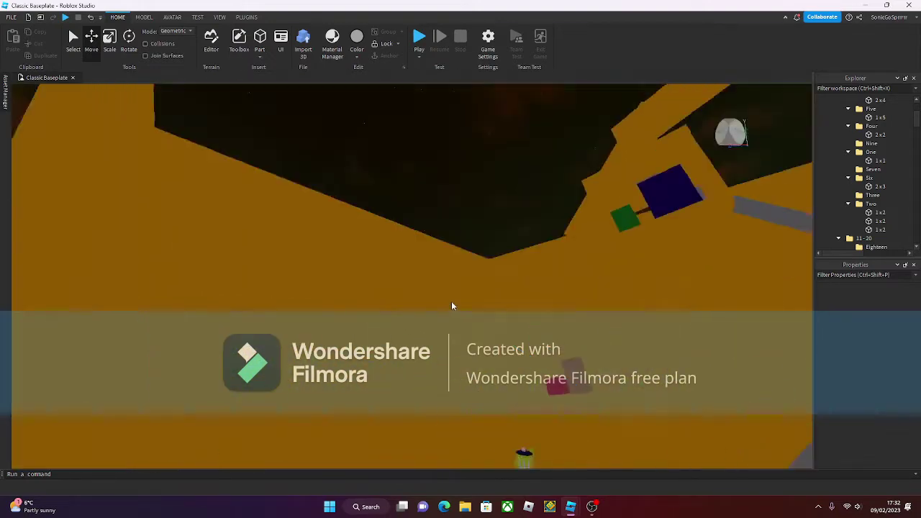
pyautogui.scroll(-4, 451, 301)
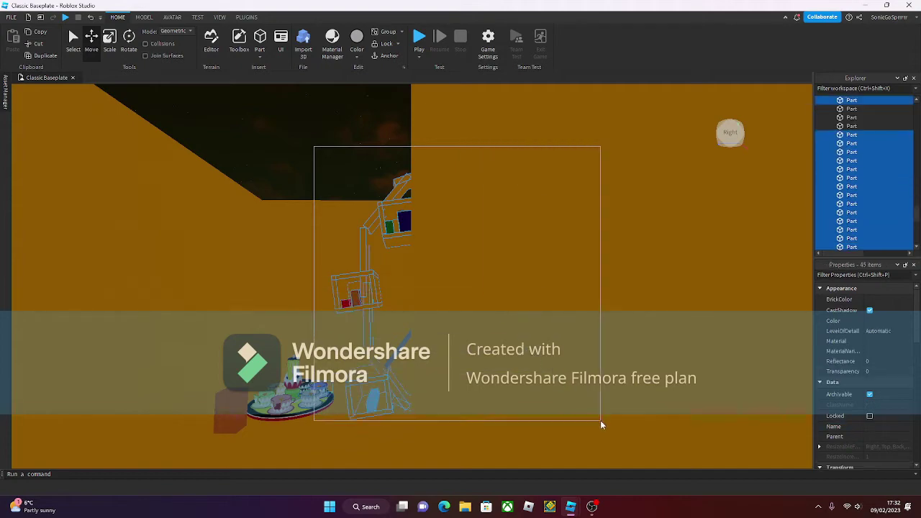
# Try rotating the selected wheel frame, cabins and number blocks together about the wheel's center, and clear the selection
pyautogui.moveTo(600, 420); pyautogui.dragTo(626, 428)
pyautogui.scroll(4, 626, 428)
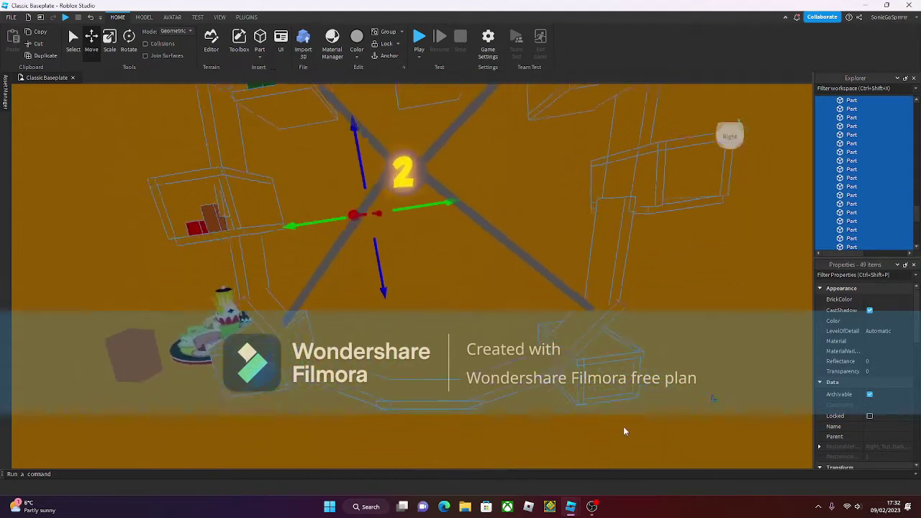
pyautogui.scroll(-1, 625, 431)
pyautogui.scroll(-2, 481, 198)
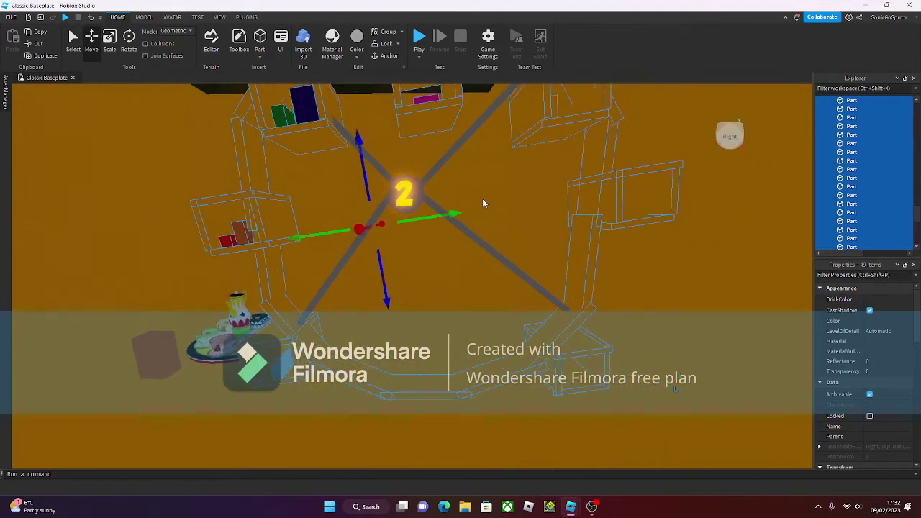
pyautogui.hotkey('ctrl', '4')
pyautogui.moveTo(422, 185); pyautogui.dragTo(436, 219)
pyautogui.moveTo(381, 207); pyautogui.dragTo(489, 243)
pyautogui.moveTo(526, 215); pyautogui.dragTo(400, 197)
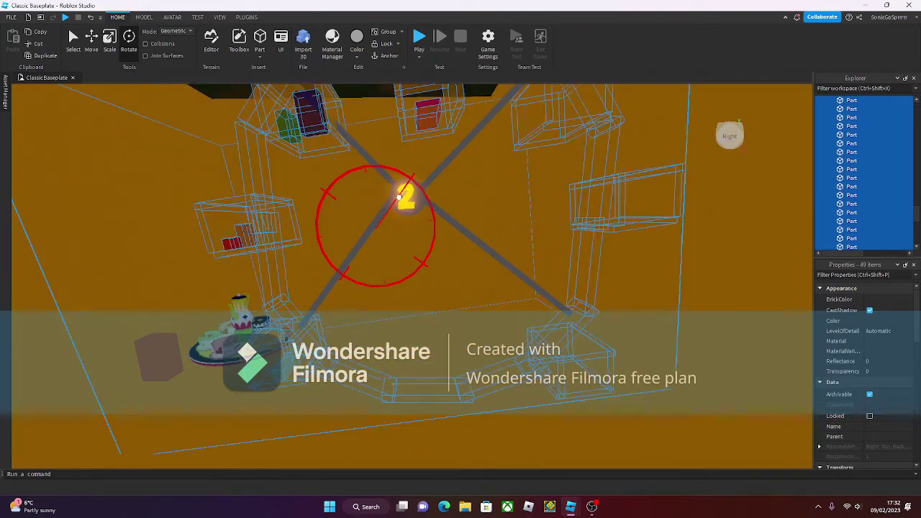
pyautogui.click(706, 346)
pyautogui.scroll(10, 396, 238)
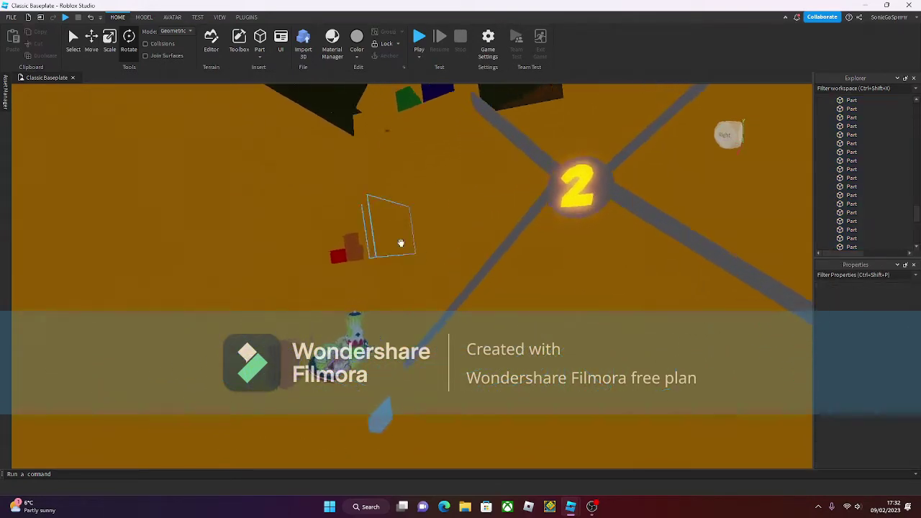
# Move the red 1 x 1 block and the bright orange 1 x 2 block from the wheel to the open area near the teacup ride
pyautogui.scroll(-3, 393, 245)
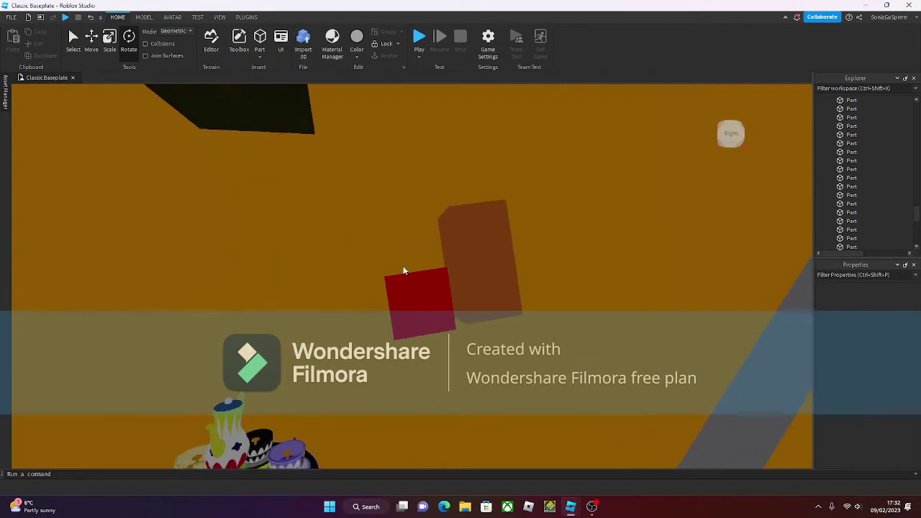
pyautogui.moveTo(405, 269); pyautogui.dragTo(447, 367)
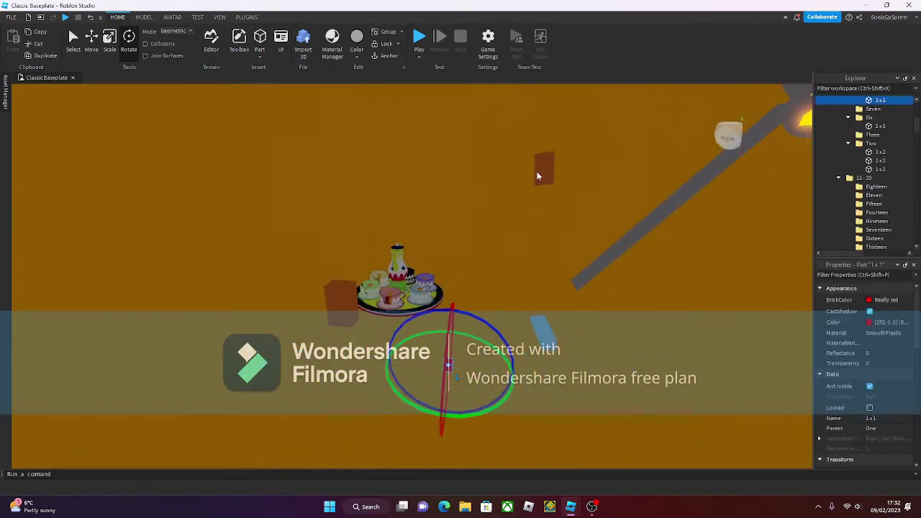
pyautogui.scroll(2, 542, 197)
pyautogui.click(377, 394)
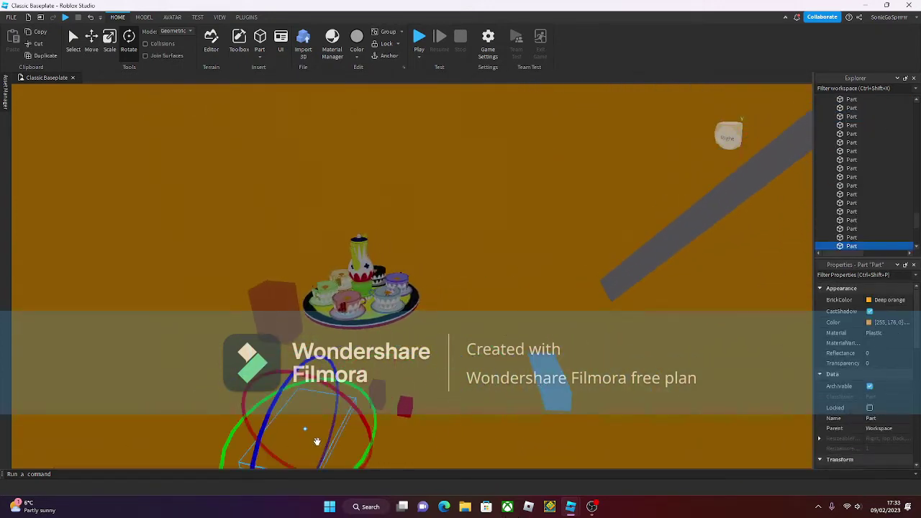
# Move the light blue 1 x 5 block and the green 2 x 2 block next to the red and orange blocks
pyautogui.moveTo(262, 472); pyautogui.dragTo(269, 416)
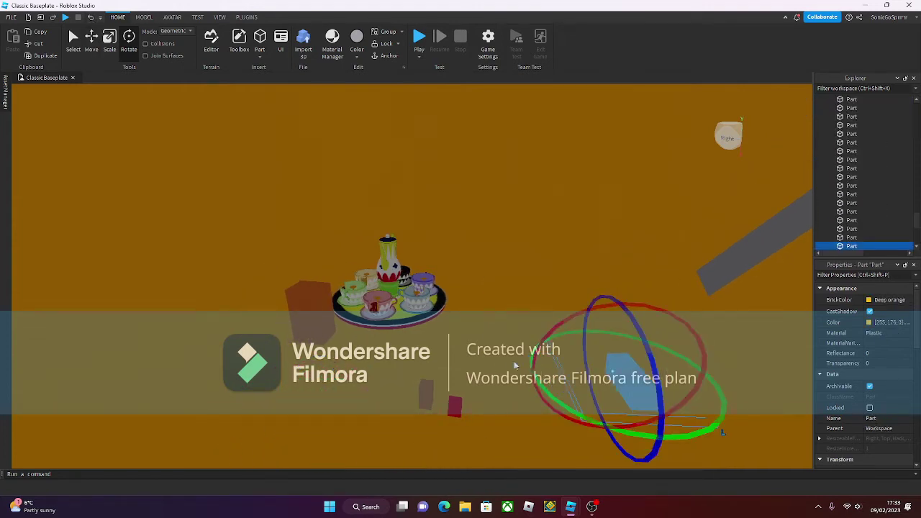
pyautogui.moveTo(515, 366); pyautogui.dragTo(592, 412, button='right')
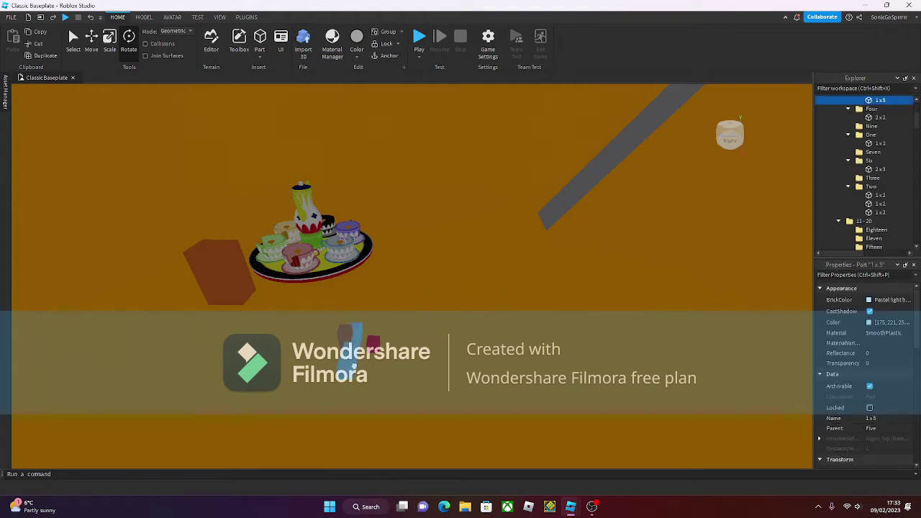
pyautogui.moveTo(331, 406); pyautogui.dragTo(342, 389, button='right')
pyautogui.scroll(-10, 341, 389)
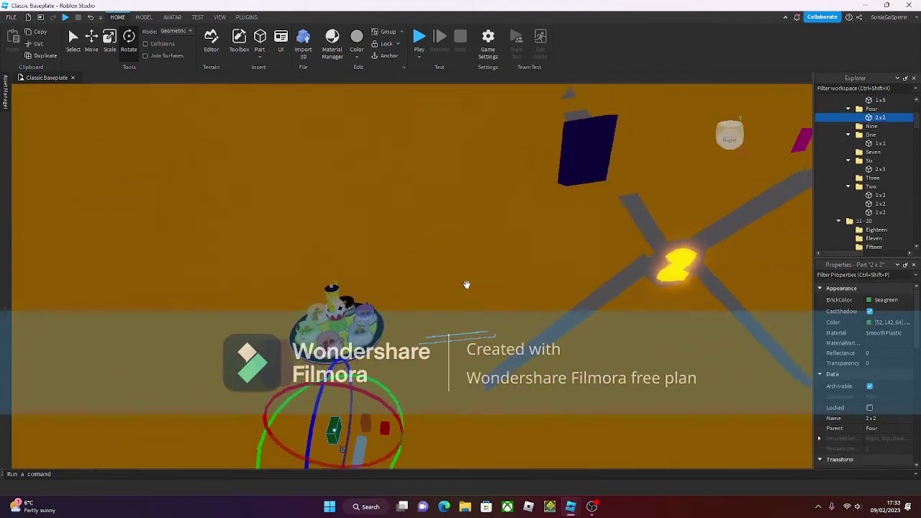
# Bring the dark indigo 2 x 3 block and the hot pink 2 x 4 block over to the other number blocks
pyautogui.click(537, 174)
pyautogui.scroll(-2, 531, 187)
pyautogui.moveTo(301, 413); pyautogui.dragTo(304, 439)
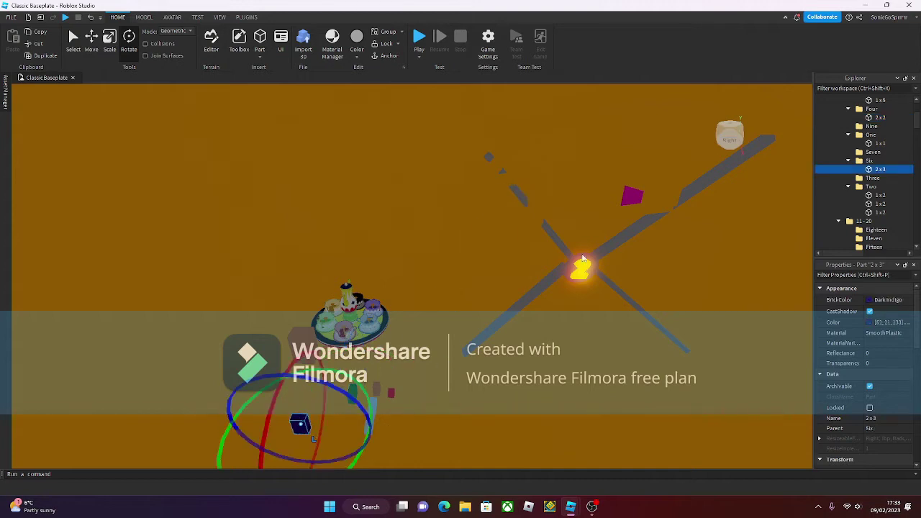
pyautogui.press('w')
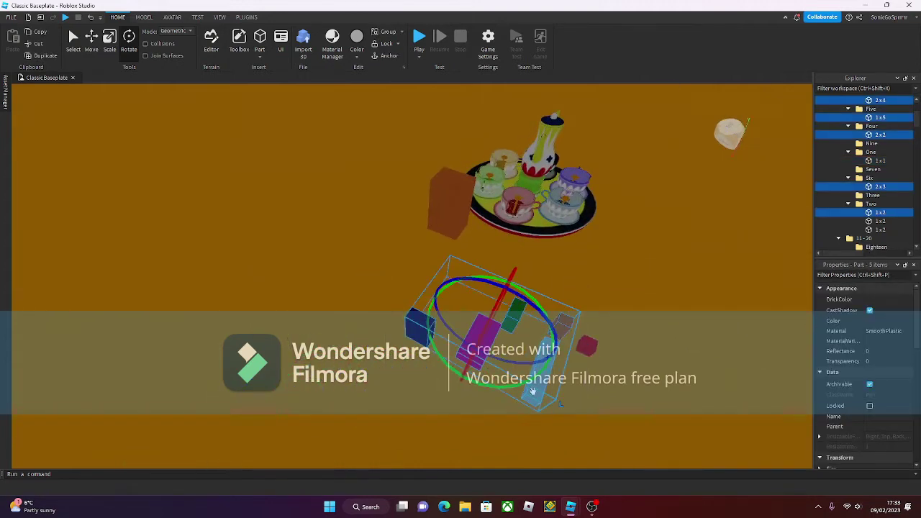
# Move the five selected number blocks together to the edge of the teacup ride, leaving out the red block, and clear the selection
pyautogui.press('w')
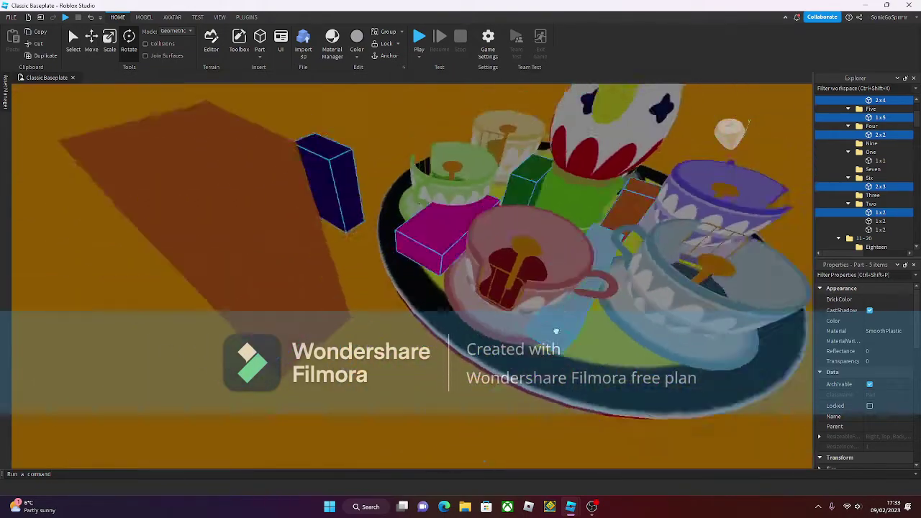
pyautogui.scroll(-5, 556, 331)
pyautogui.click(500, 419)
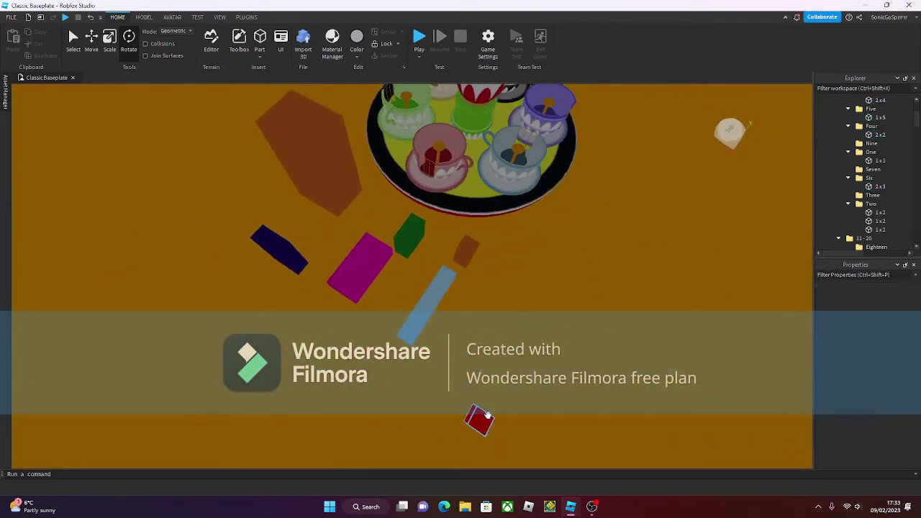
# Seat the red 1 x 1 block in the light blue teacup
pyautogui.click(487, 415)
pyautogui.scroll(10, 482, 408)
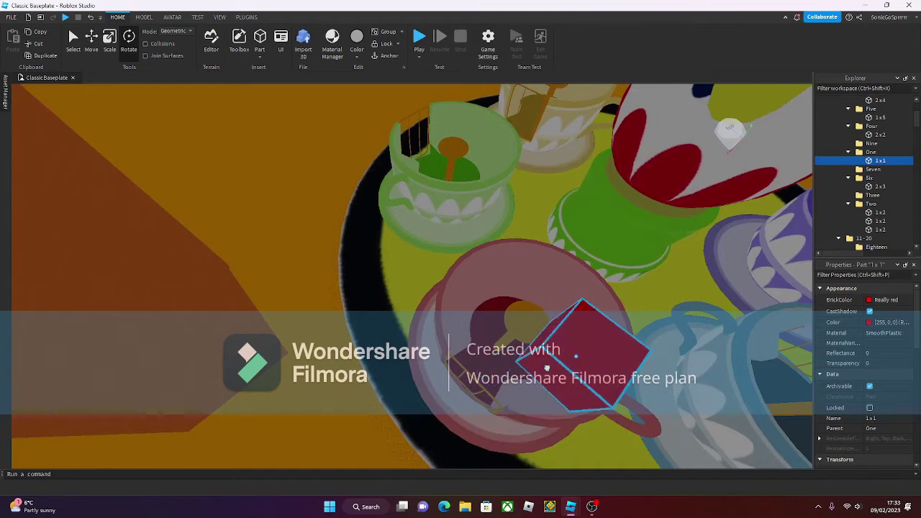
pyautogui.scroll(-5, 558, 352)
pyautogui.scroll(-4, 504, 425)
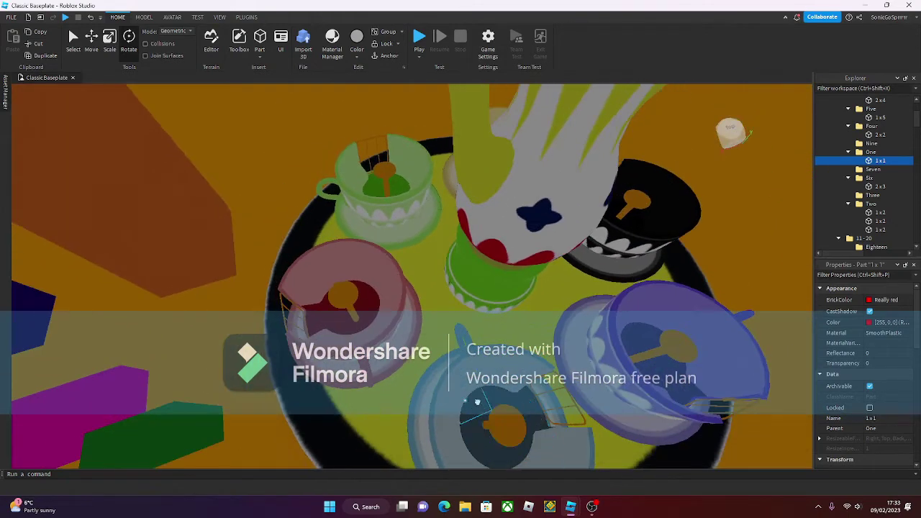
# Seat the bright orange 1 x 2 block in the green teacup and delete the pink, green, indigo and light blue blocks
pyautogui.moveTo(510, 420); pyautogui.dragTo(378, 350, button='right')
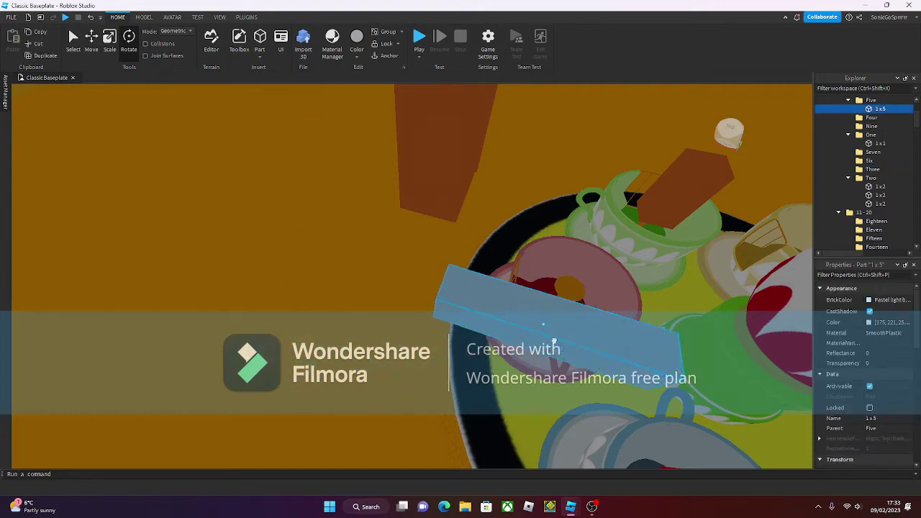
pyautogui.moveTo(554, 341); pyautogui.dragTo(570, 312, button='right')
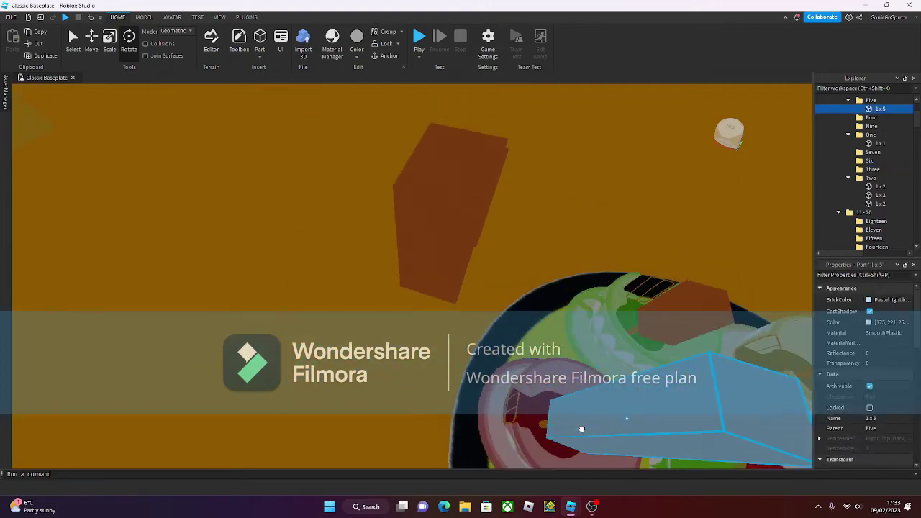
pyautogui.moveTo(572, 397); pyautogui.dragTo(485, 303, button='right')
pyautogui.click(518, 302)
pyautogui.scroll(-3, 486, 304)
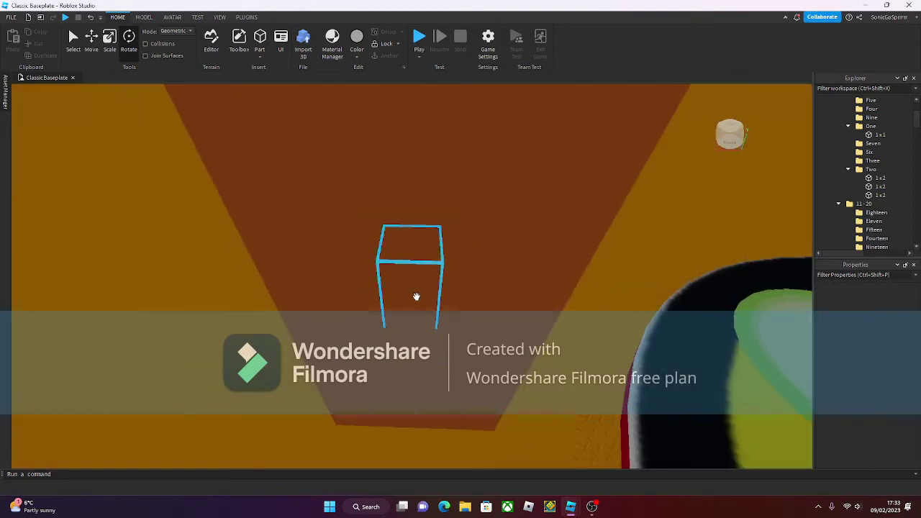
# Inspect the other bright orange 1 x 2 block at the large brown block beside the ride, and clear the selection
pyautogui.scroll(3, 415, 296)
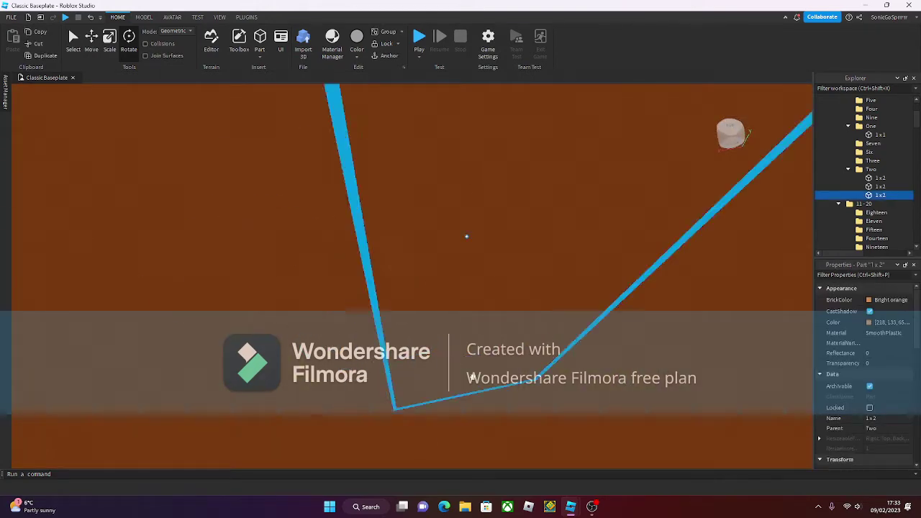
pyautogui.scroll(-10, 399, 322)
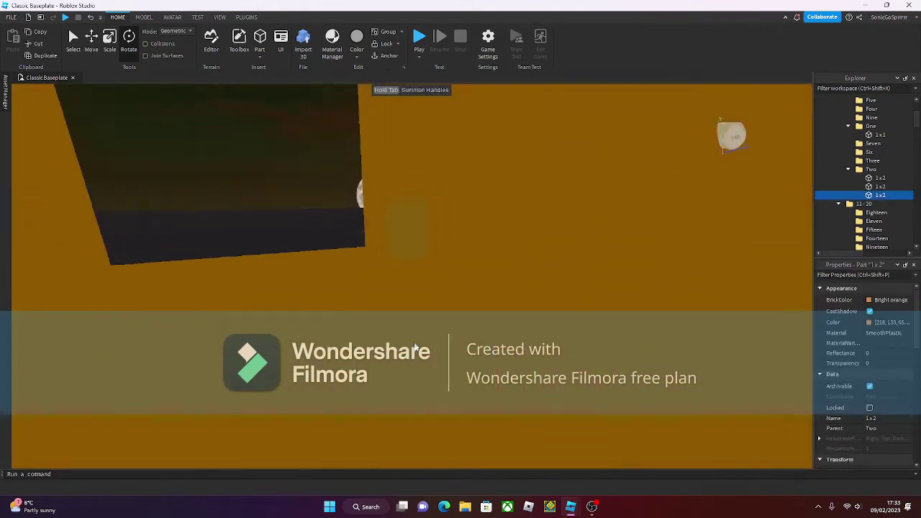
pyautogui.click(408, 331)
pyautogui.scroll(-10, 416, 341)
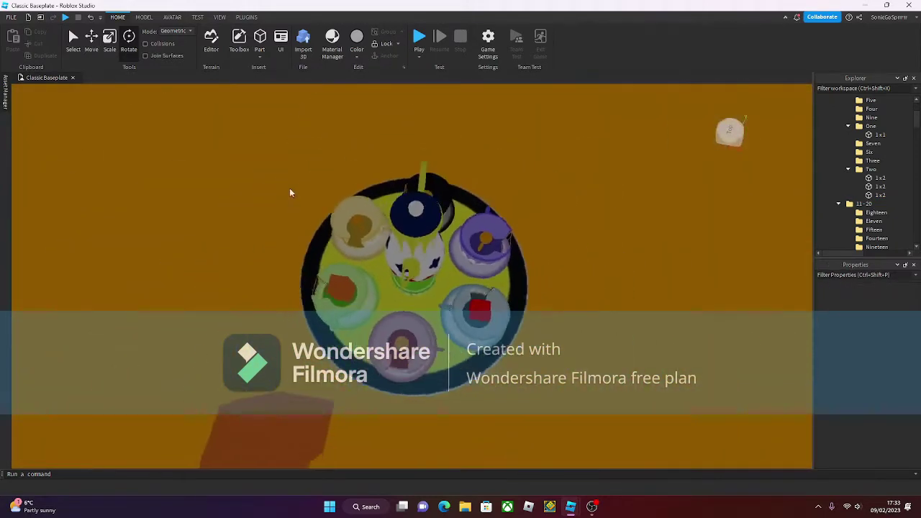
# Use the Lock tool on the parts of the teacup ride to control which of them can be selected
pyautogui.moveTo(309, 191); pyautogui.dragTo(408, 261)
pyautogui.click(487, 265)
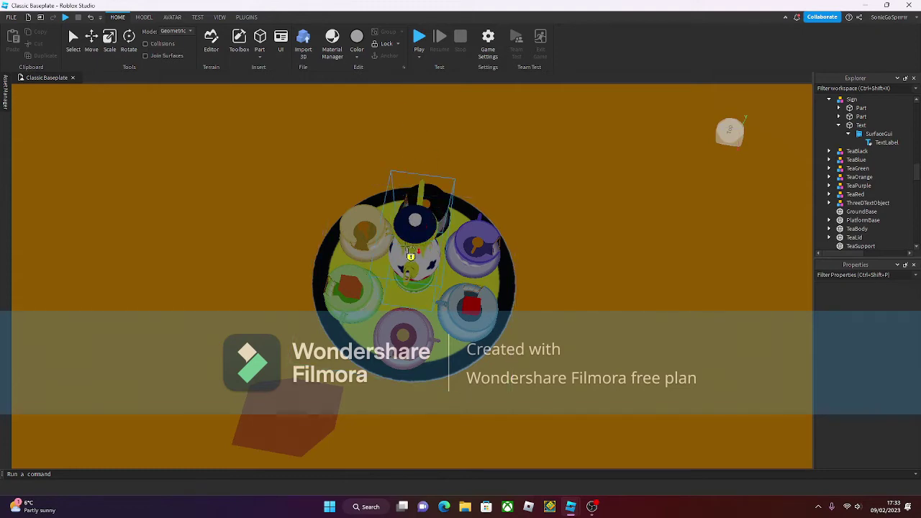
pyautogui.scroll(10, 411, 222)
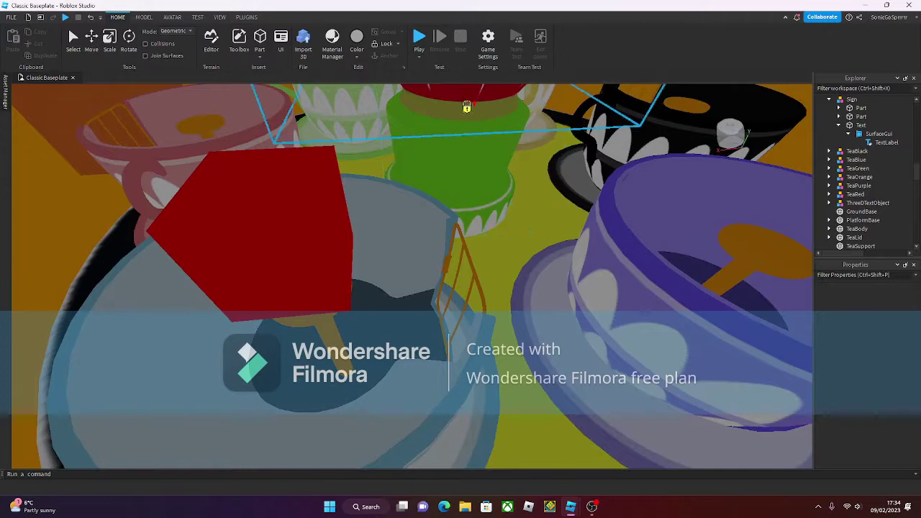
pyautogui.scroll(-10, 467, 107)
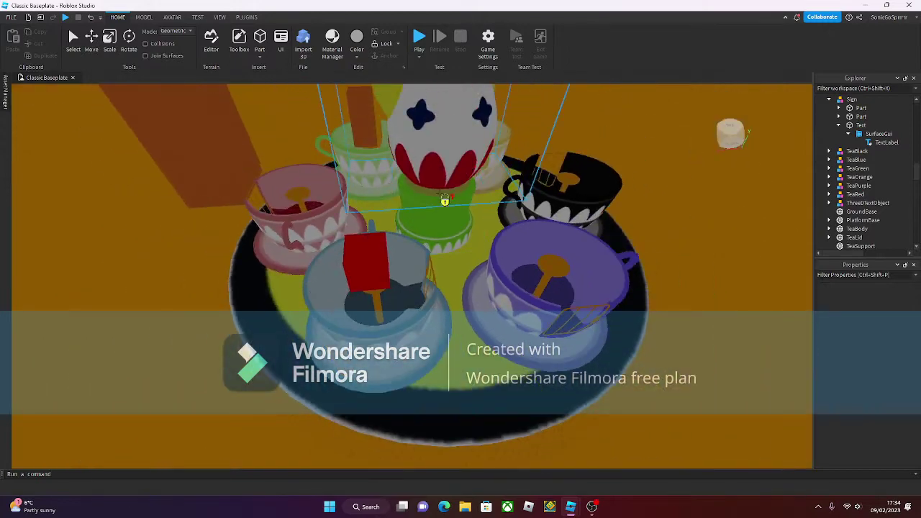
pyautogui.scroll(-5, 446, 251)
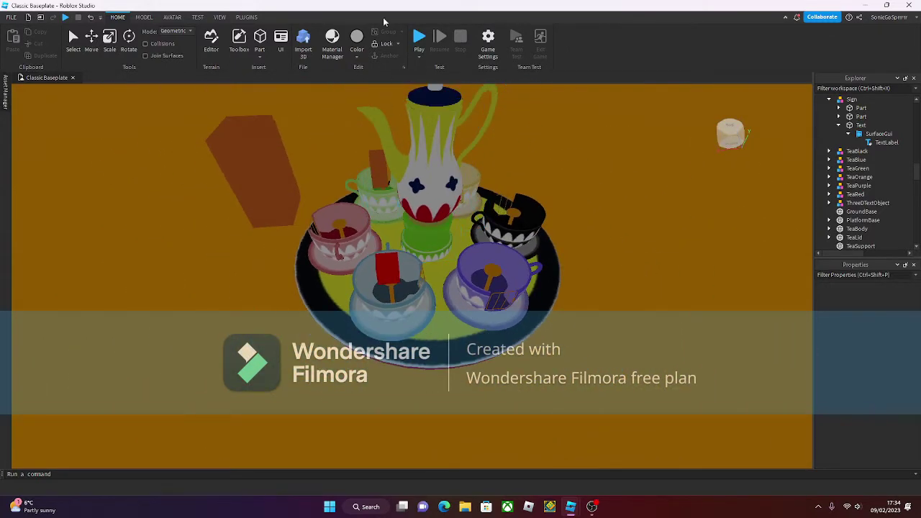
# Select the six teacups together with their seated number blocks and rotate them around the central teapot
pyautogui.scroll(-10, 461, 130)
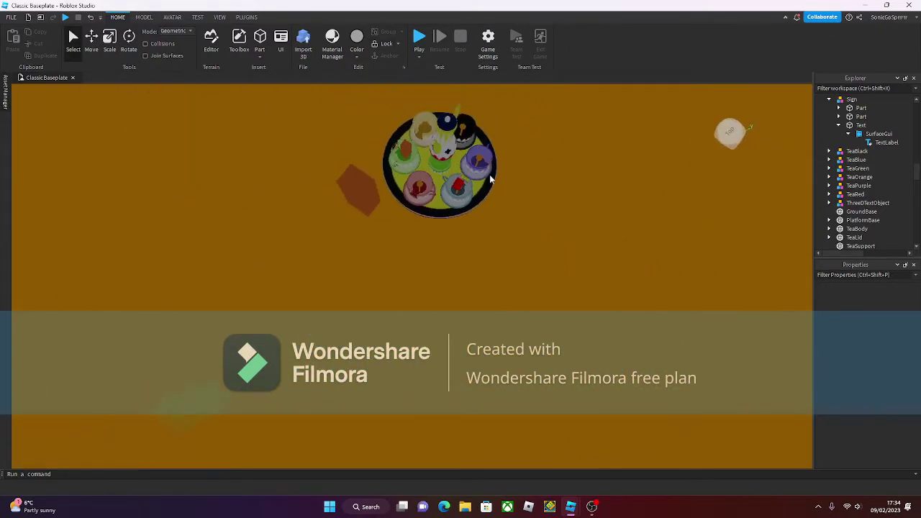
pyautogui.moveTo(452, 147); pyautogui.dragTo(452, 151, button='right')
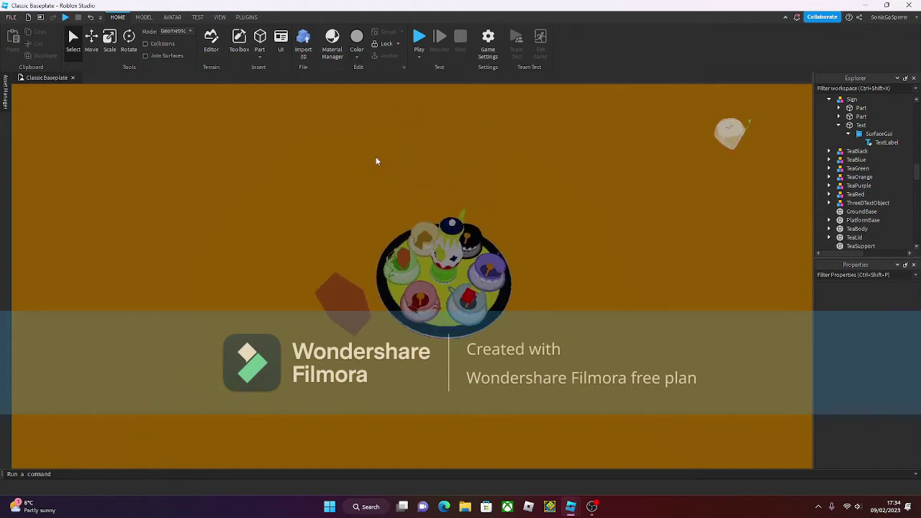
pyautogui.moveTo(376, 160); pyautogui.dragTo(523, 344)
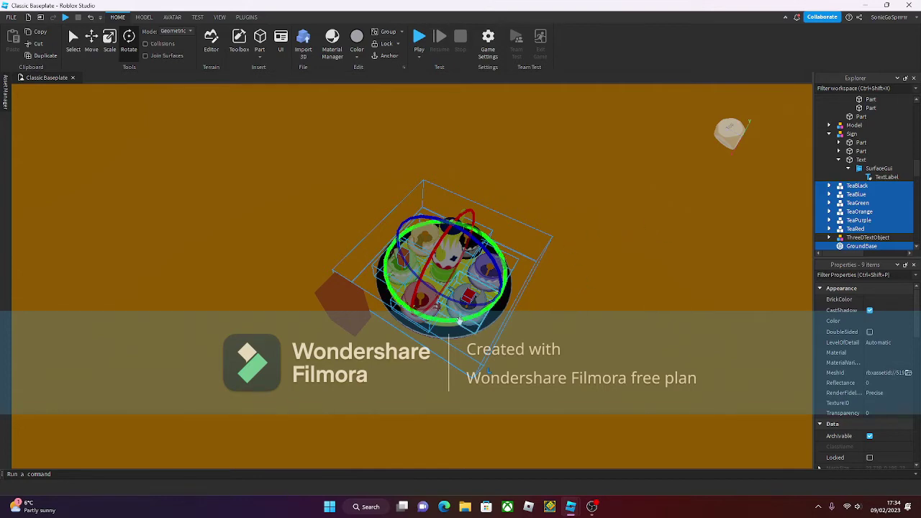
pyautogui.scroll(5, 420, 297)
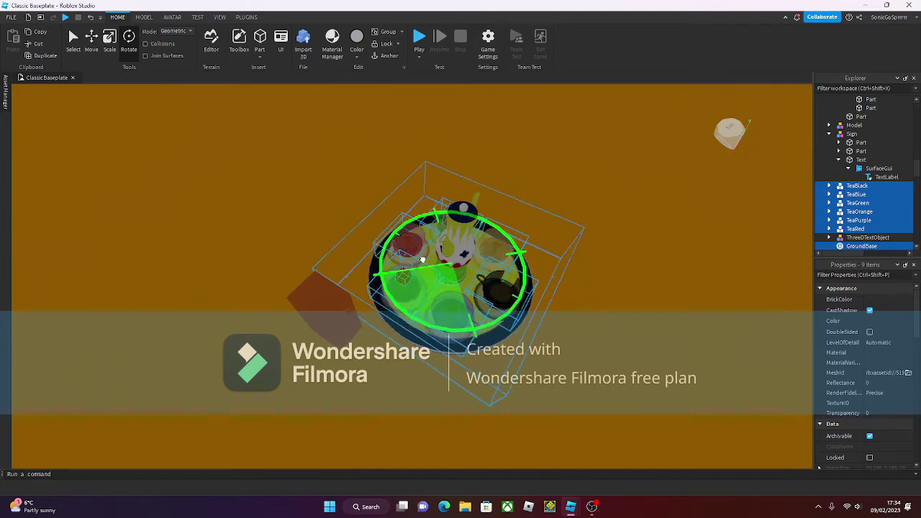
pyautogui.moveTo(399, 264); pyautogui.dragTo(475, 301)
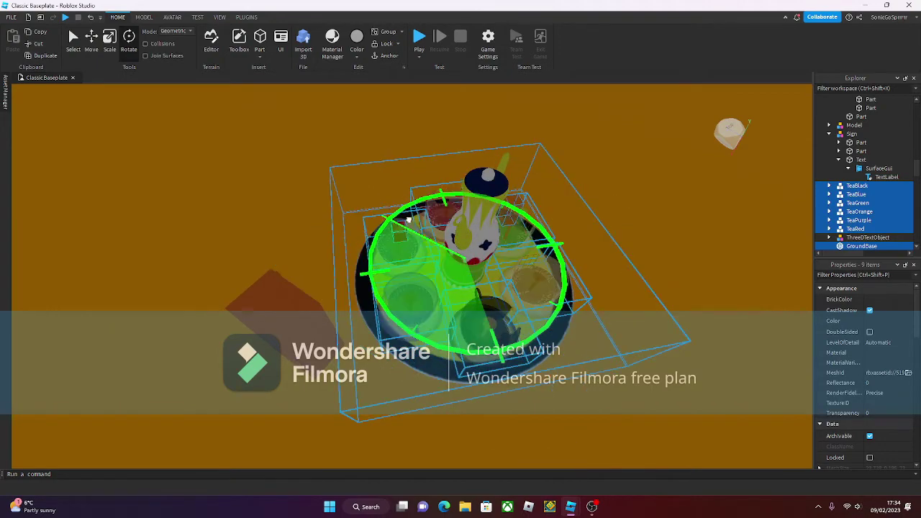
# Spin the selected teacups and number blocks further around the teapot through several positions
pyautogui.scroll(3, 407, 219)
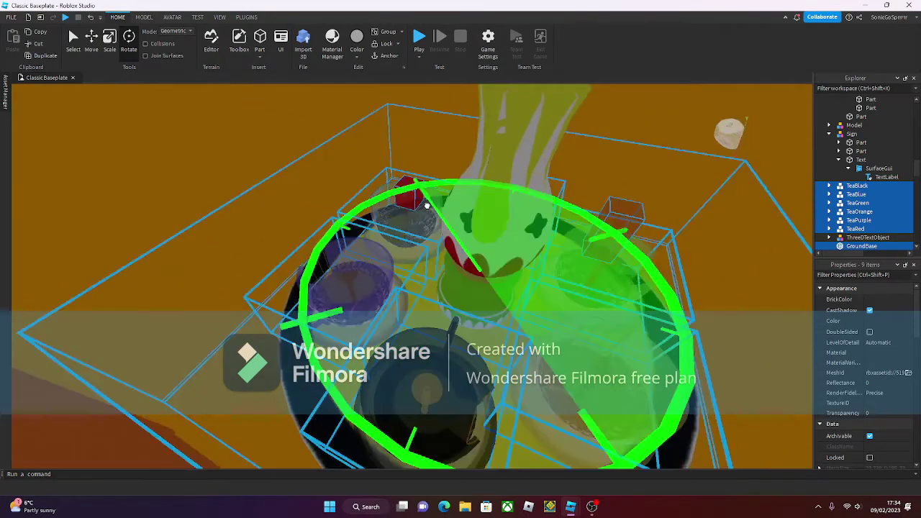
pyautogui.moveTo(427, 206); pyautogui.dragTo(422, 239, button='right')
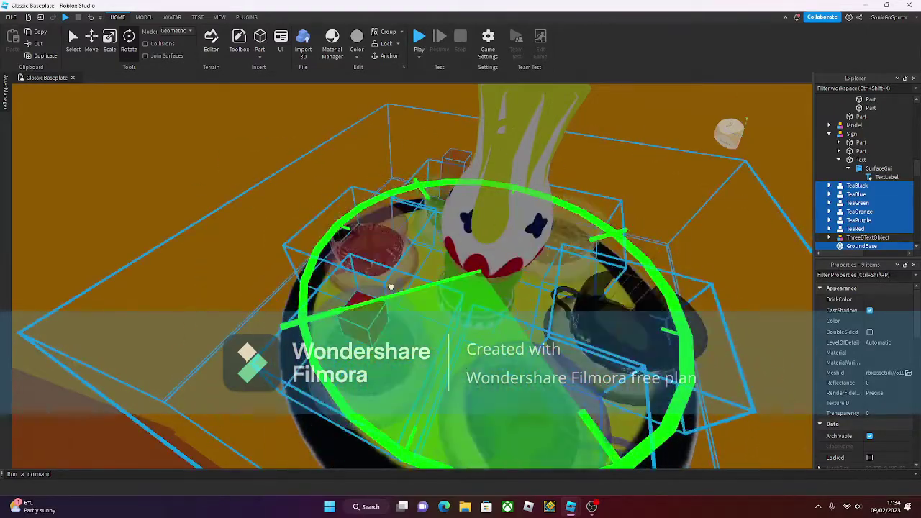
pyautogui.scroll(10, 598, 226)
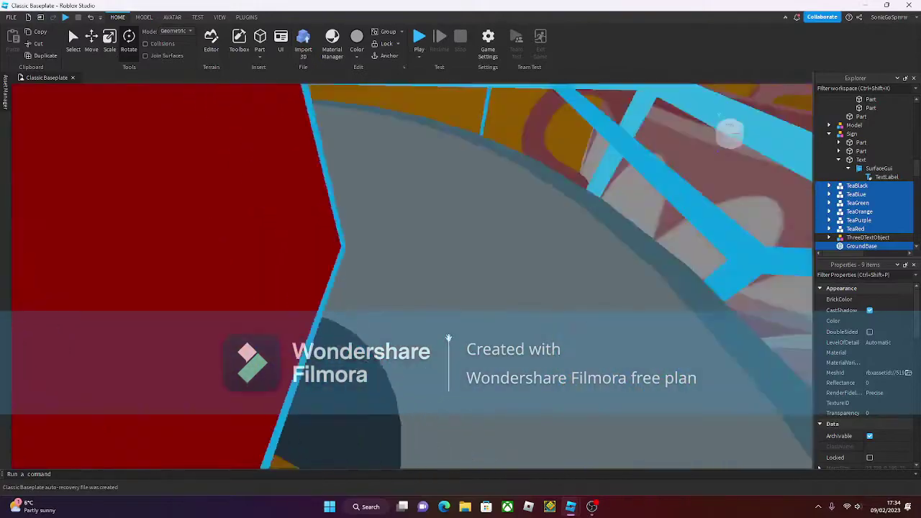
# Try shifting the selected teacups and blocks away from their places on the tray, and undo the move
pyautogui.scroll(-10, 448, 338)
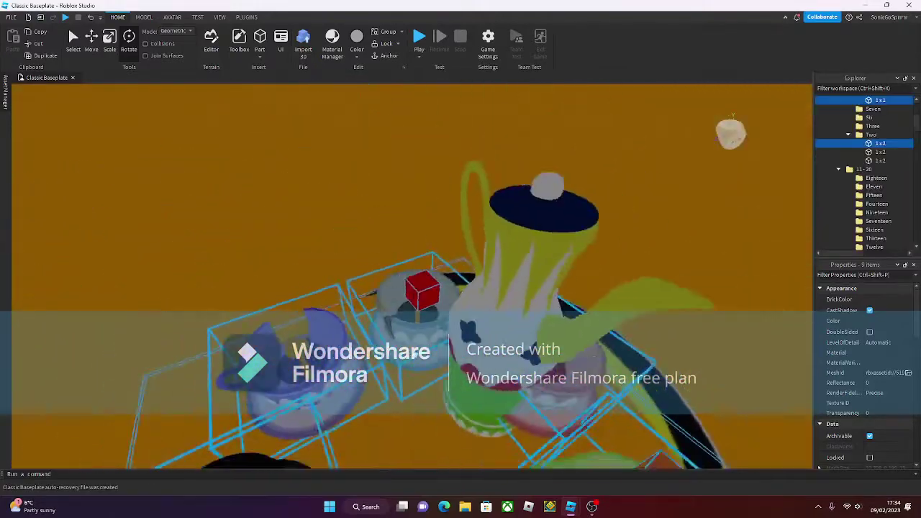
pyautogui.scroll(-5, 416, 351)
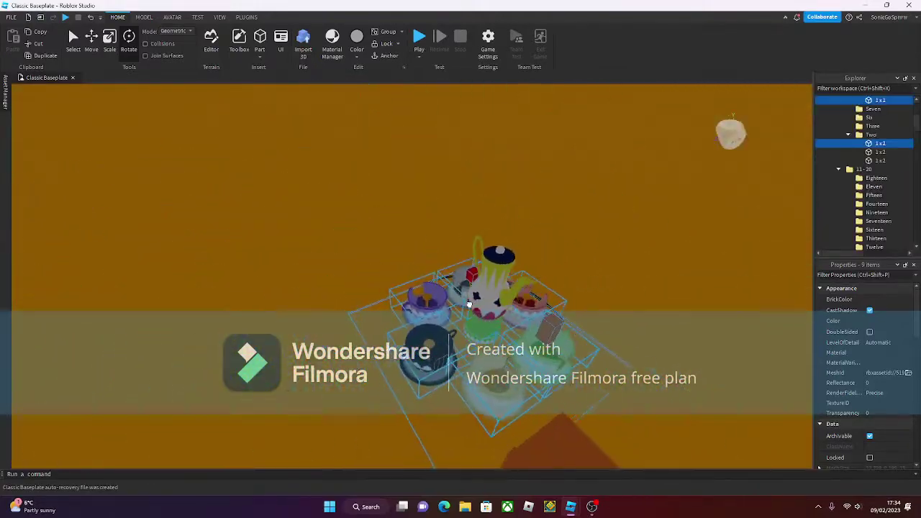
pyautogui.scroll(3, 485, 289)
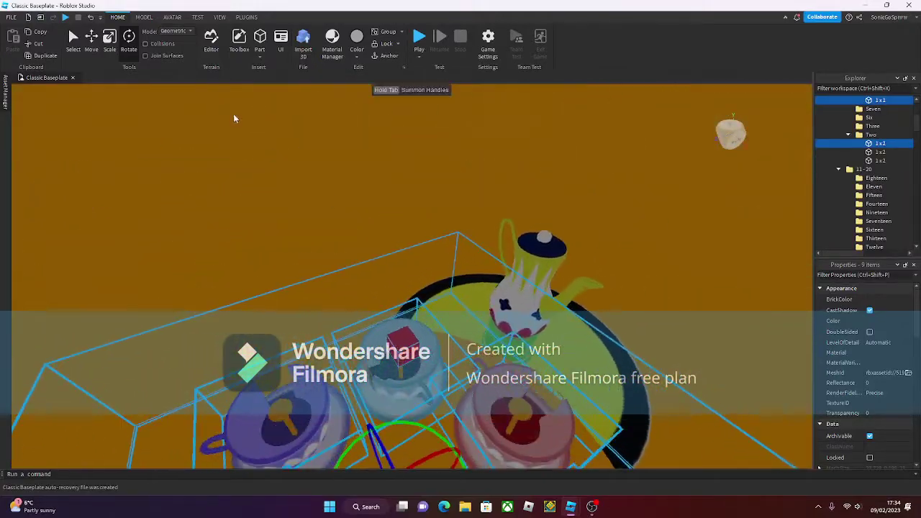
pyautogui.click(87, 20)
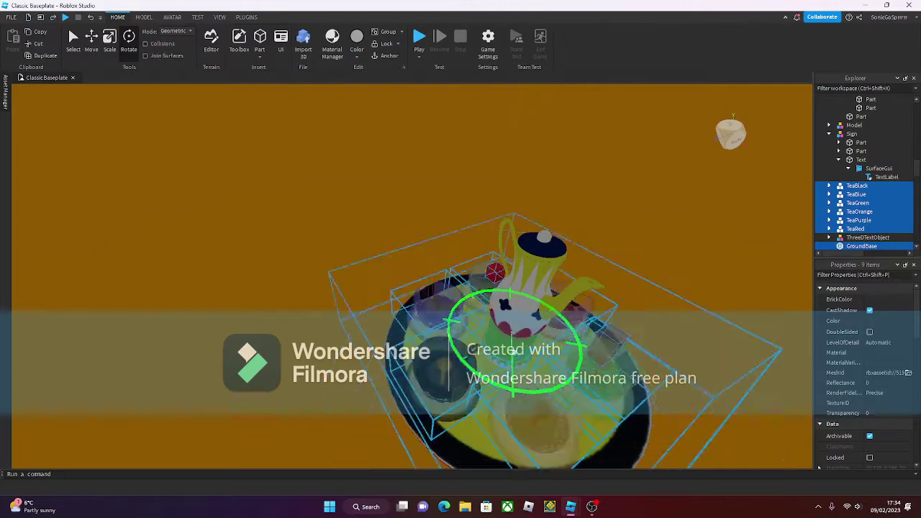
# Rotate the six selected teacups and their blocks further around the teapot and deselect them
pyautogui.moveTo(535, 305); pyautogui.dragTo(525, 333)
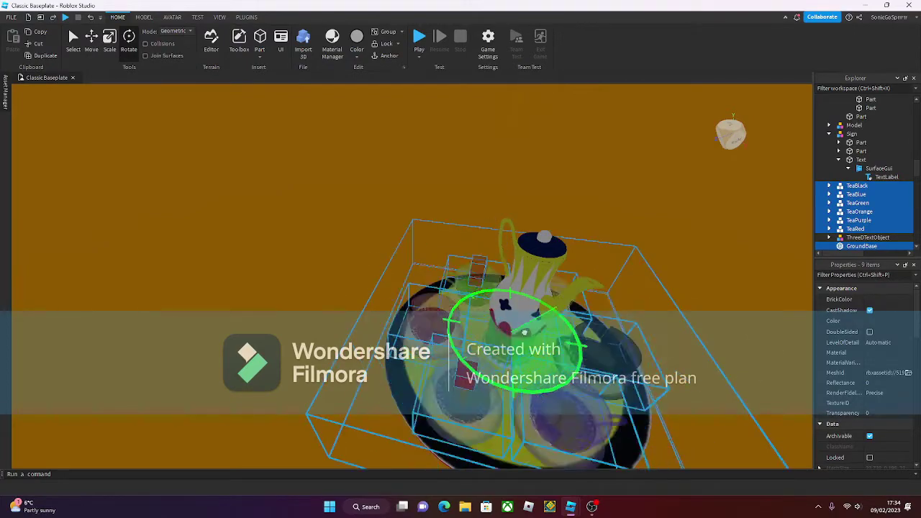
pyautogui.scroll(-5, 695, 324)
pyautogui.click(639, 333)
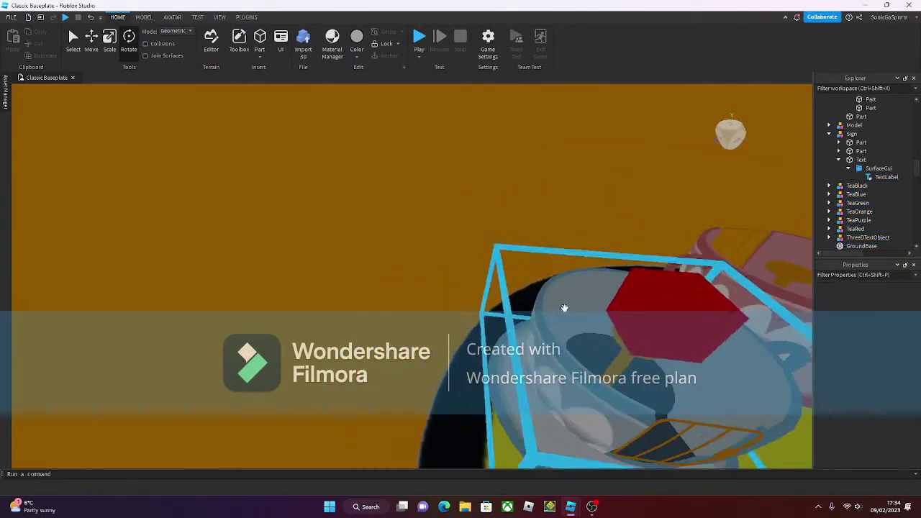
# Carry the red 1 x 1 block from the teacups to the "Numbers that are too big" sign and lay the sign flat on the ground
pyautogui.scroll(5, 728, 378)
pyautogui.scroll(-5, 650, 354)
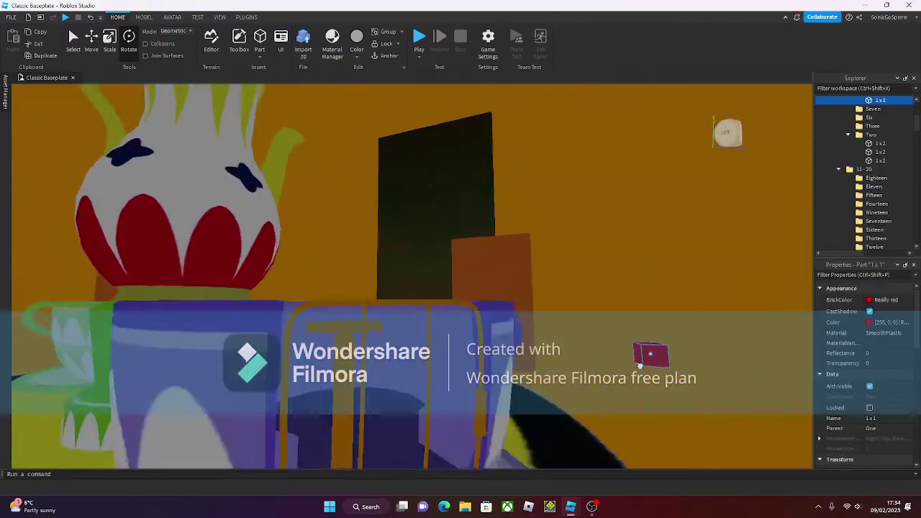
pyautogui.moveTo(650, 354); pyautogui.dragTo(458, 333, button='right')
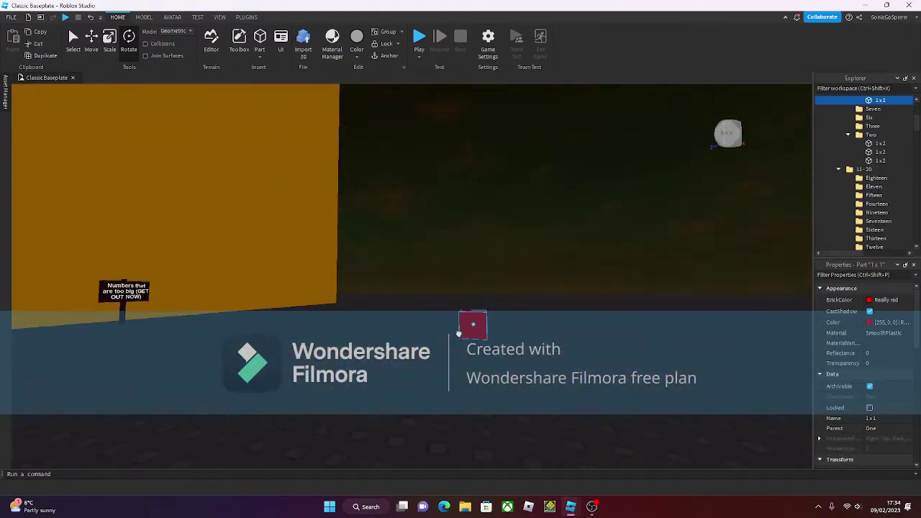
pyautogui.scroll(5, 458, 333)
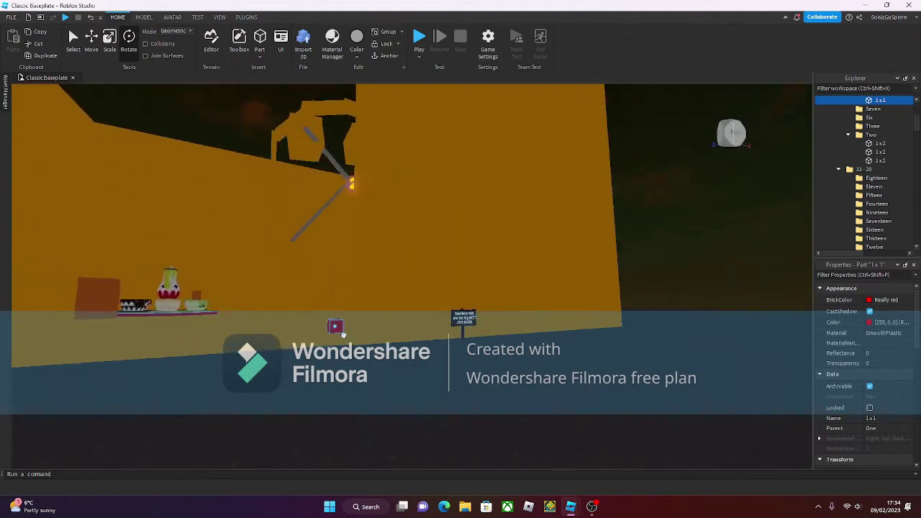
pyautogui.scroll(-5, 459, 333)
pyautogui.hotkey('ctrl', '4')
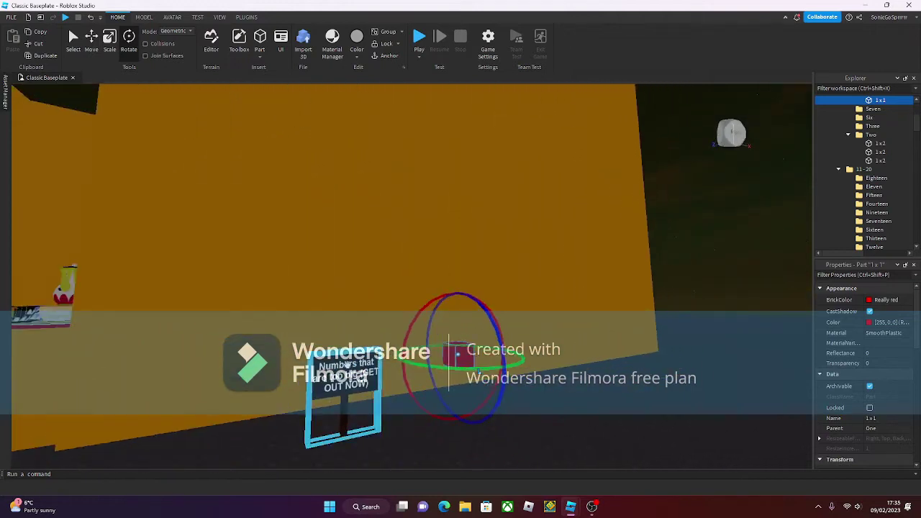
pyautogui.moveTo(346, 365); pyautogui.dragTo(354, 425)
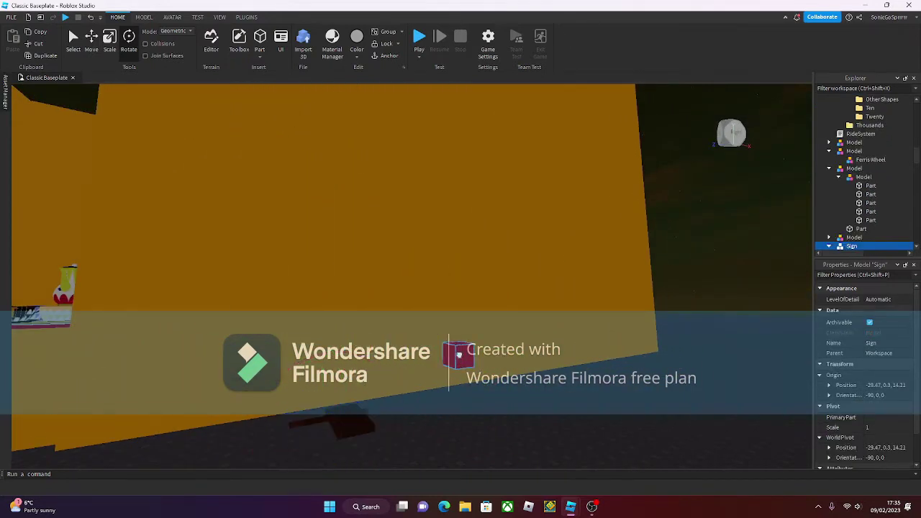
# Carry the red 1 x 1 block up to the wheel ride and delete it together with the orange pieces around the spokes
pyautogui.click(458, 354)
pyautogui.scroll(5, 251, 226)
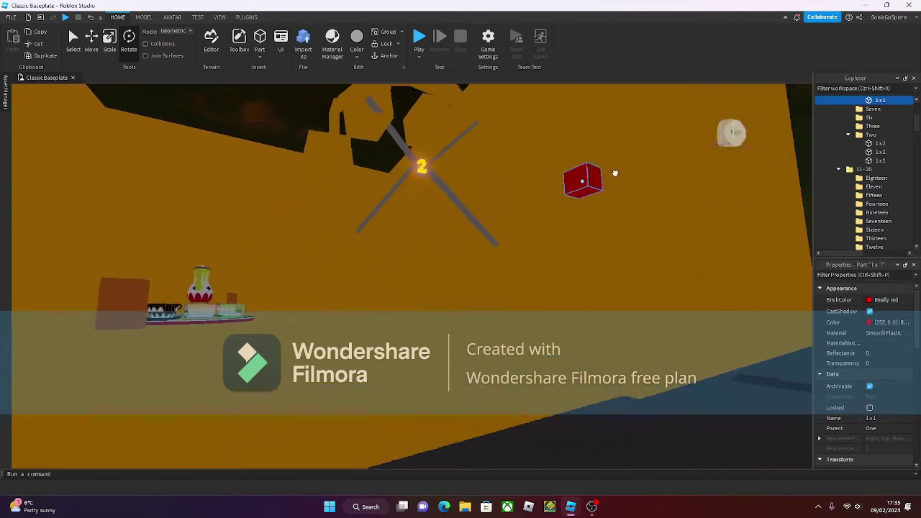
pyautogui.scroll(-5, 615, 173)
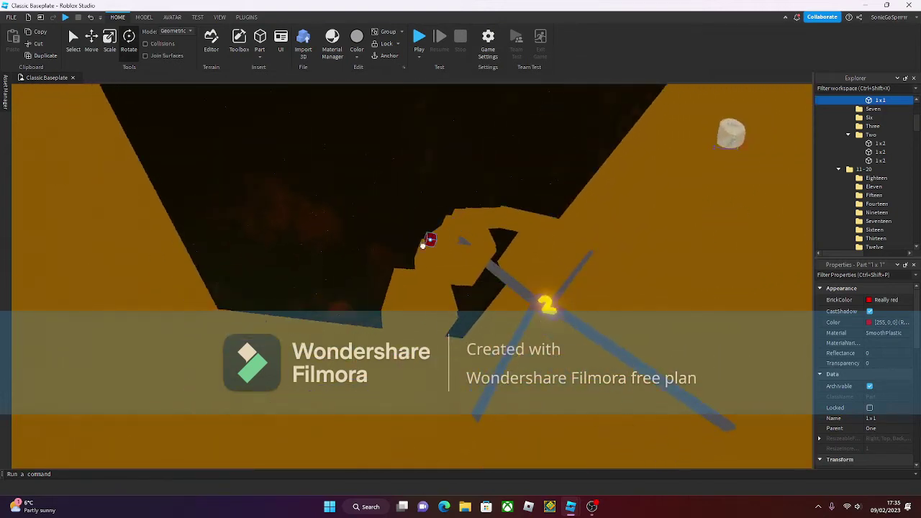
pyautogui.moveTo(381, 154); pyautogui.dragTo(678, 442)
pyautogui.press('Delete')
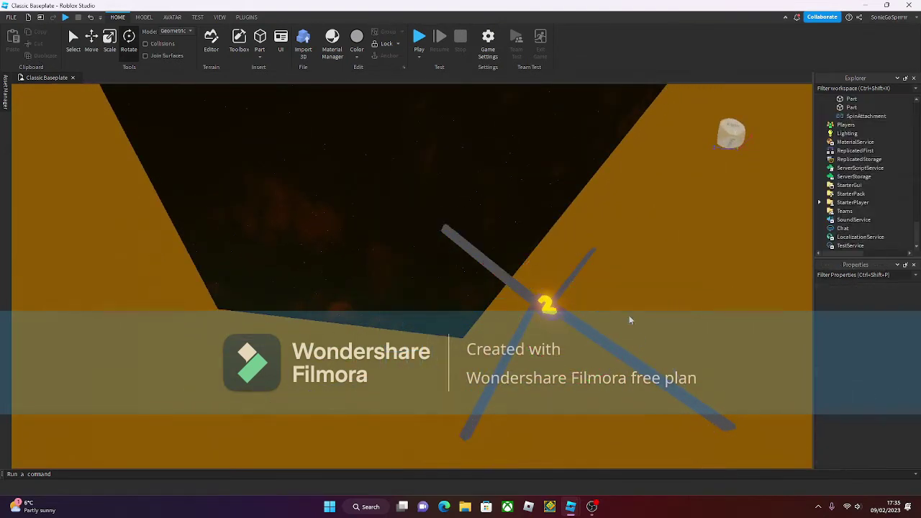
# Pull the orange 1 x 2 block out of its teacup and carry it away from the ride into the open sky
pyautogui.scroll(-5, 549, 303)
pyautogui.scroll(-5, 482, 260)
pyautogui.scroll(3, 634, 175)
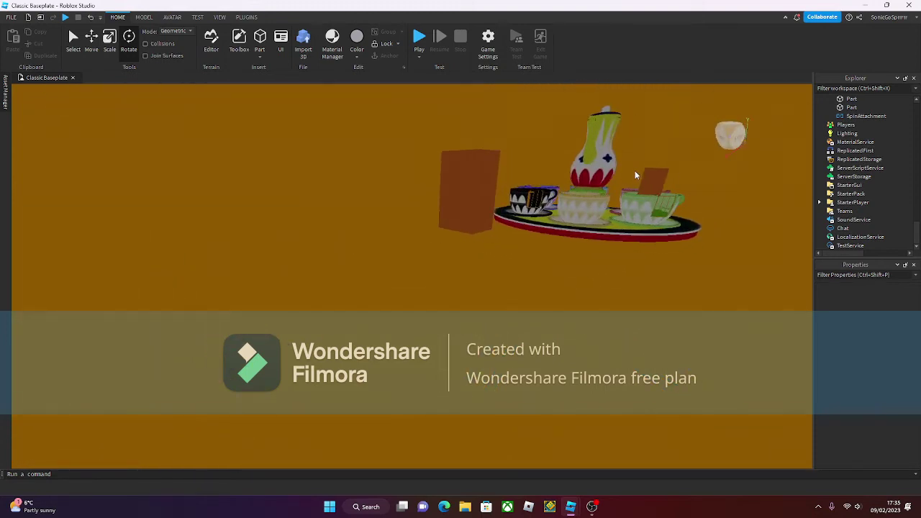
pyautogui.click(650, 175)
pyautogui.moveTo(551, 223); pyautogui.dragTo(304, 422, button='right')
pyautogui.moveTo(304, 422); pyautogui.dragTo(464, 322)
pyautogui.moveTo(564, 322); pyautogui.dragTo(287, 286)
pyautogui.moveTo(282, 286); pyautogui.dragTo(169, 237, button='right')
pyautogui.press('f')
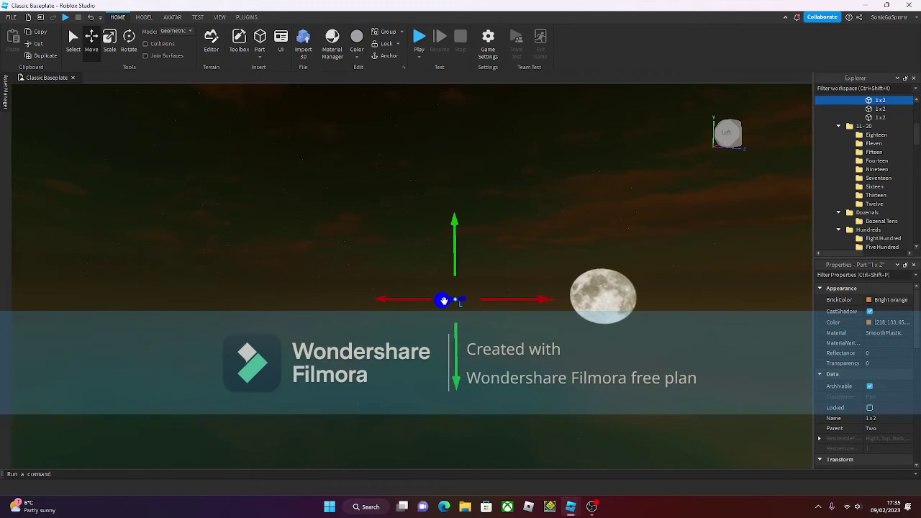
# Shift the orange 1 x 2 block across the sky beside the moon and delete it
pyautogui.moveTo(394, 311); pyautogui.dragTo(368, 272, button='right')
pyautogui.click(425, 259)
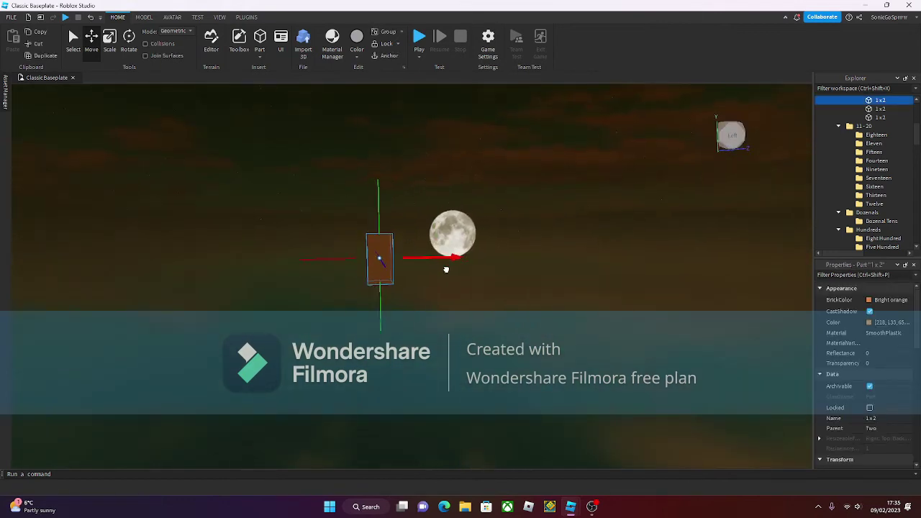
pyautogui.scroll(3, 446, 269)
pyautogui.scroll(-3, 436, 267)
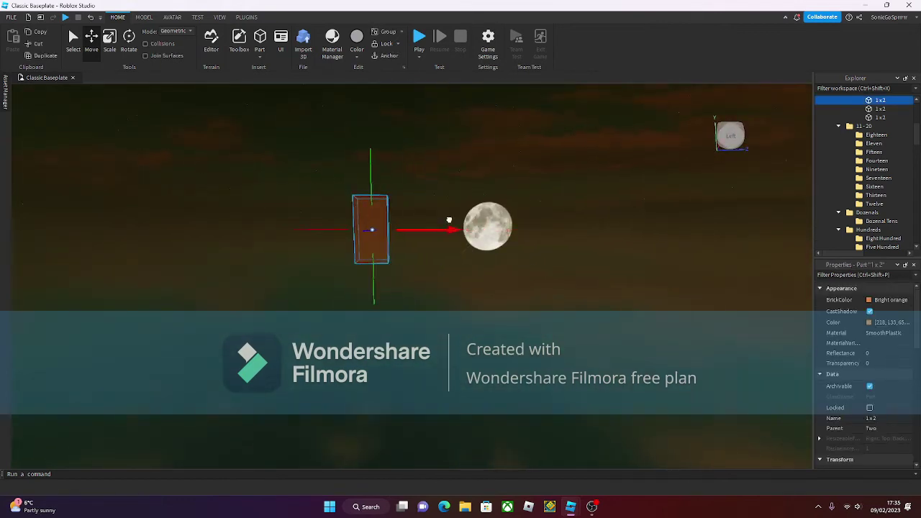
pyautogui.moveTo(449, 219); pyautogui.dragTo(557, 198, button='middle')
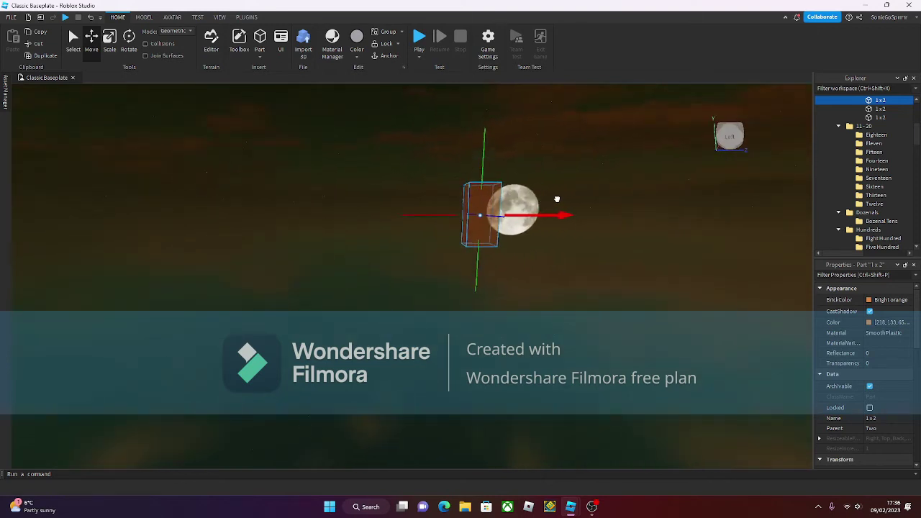
pyautogui.press('Delete')
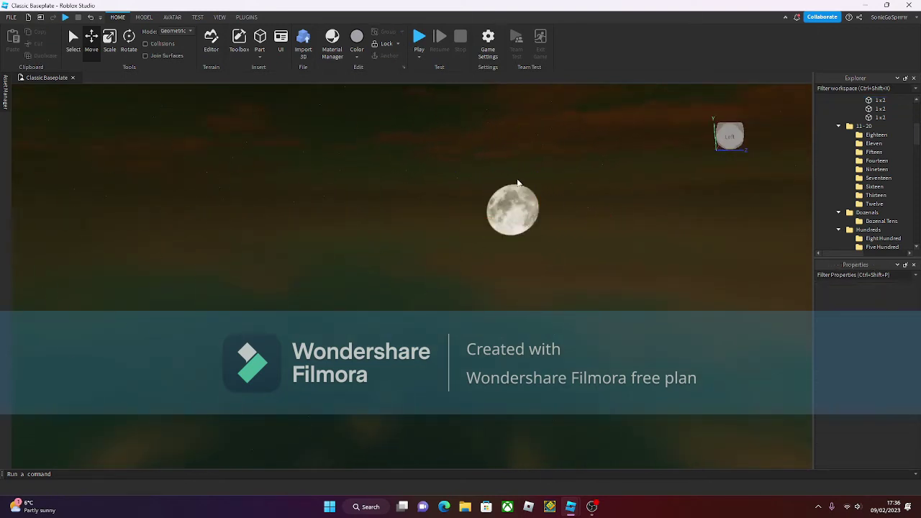
# Select the orange 1 x 2 block on the sun side of the sky and bring it close to the camera
pyautogui.moveTo(510, 181); pyautogui.dragTo(510, 181, button='right')
pyautogui.click(374, 237)
pyautogui.moveTo(427, 253); pyautogui.dragTo(419, 230, button='right')
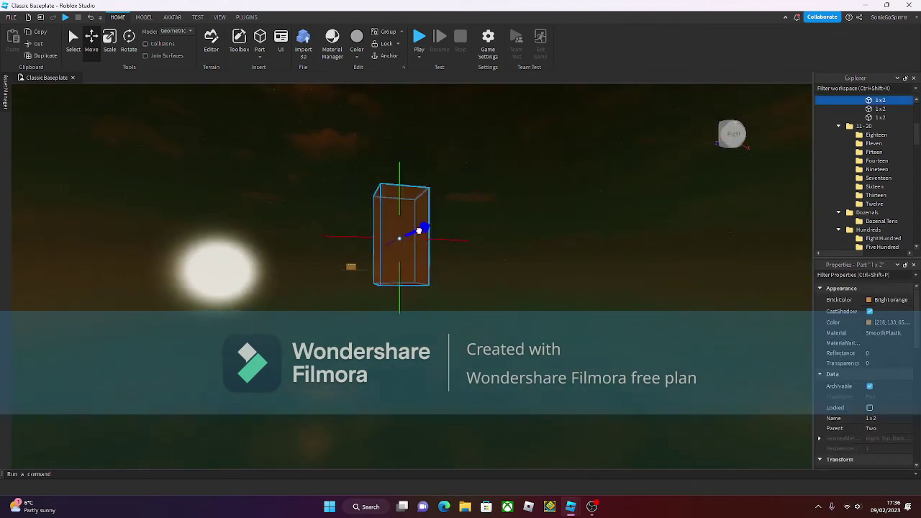
pyautogui.scroll(-1, 236, 254)
pyautogui.scroll(5, 338, 309)
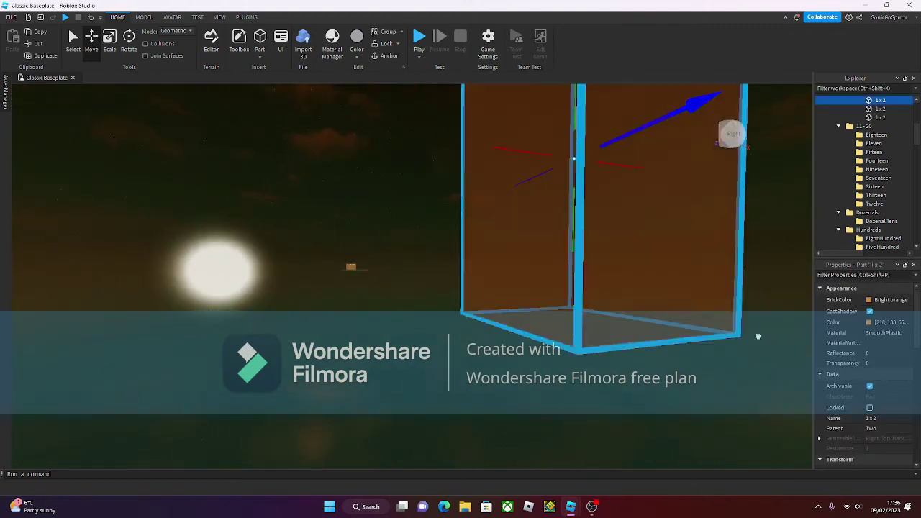
# Send the orange 1 x 2 block into the distance, stretch it into a long beam with the Scale tool, and remove it
pyautogui.scroll(-5, 425, 302)
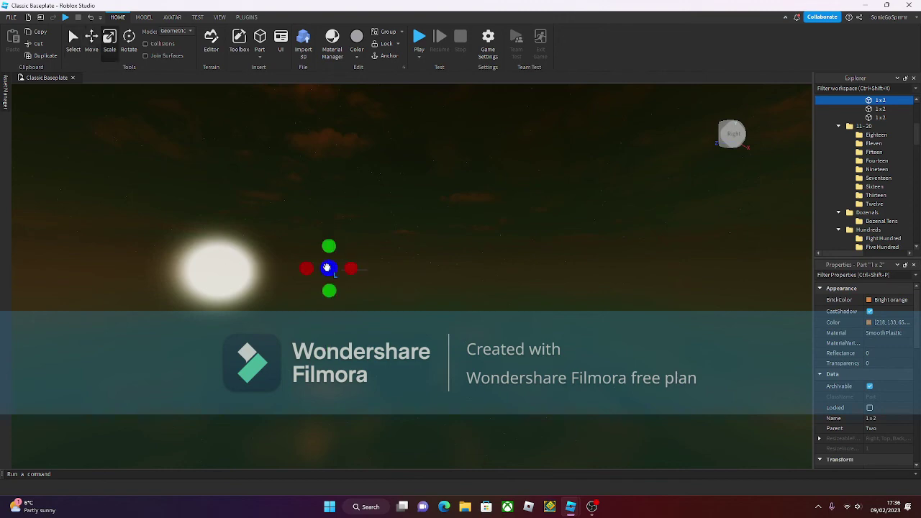
pyautogui.scroll(5, 479, 269)
pyautogui.moveTo(479, 270); pyautogui.dragTo(501, 276, button='right')
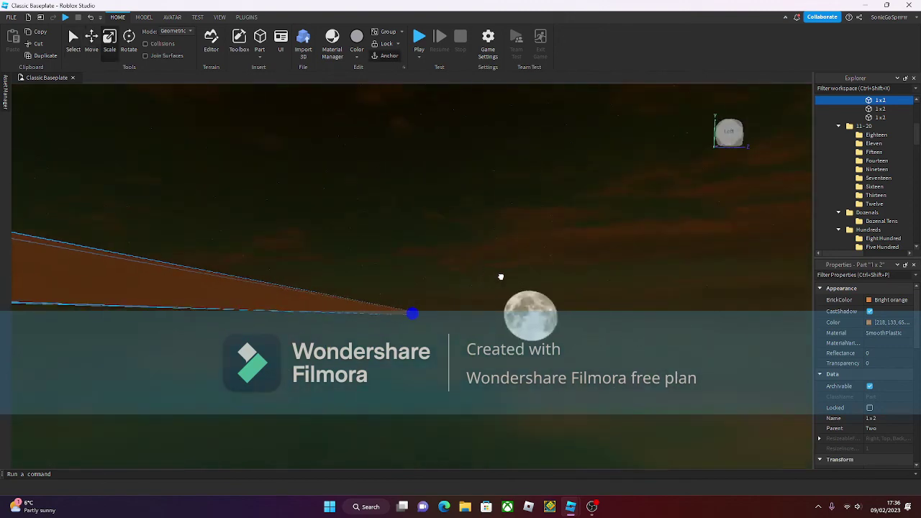
pyautogui.scroll(-10, 546, 277)
pyautogui.click(514, 288)
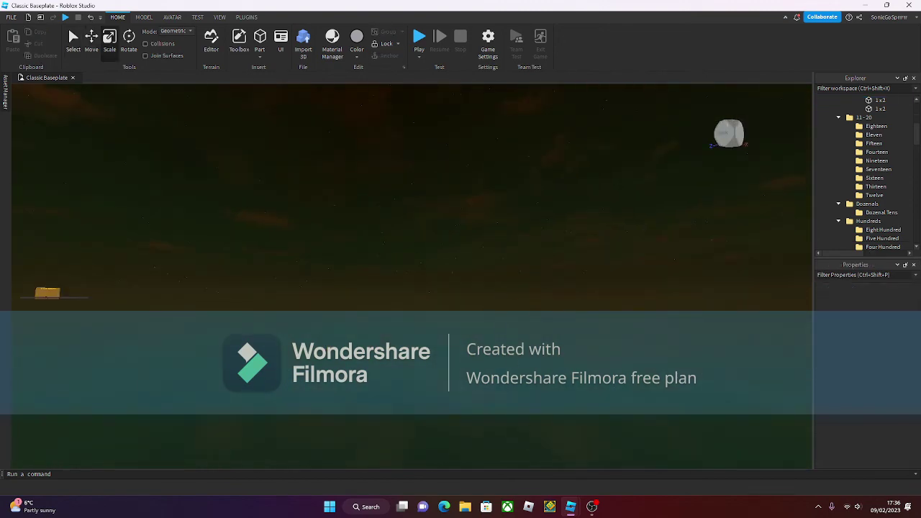
pyautogui.click(592, 507)
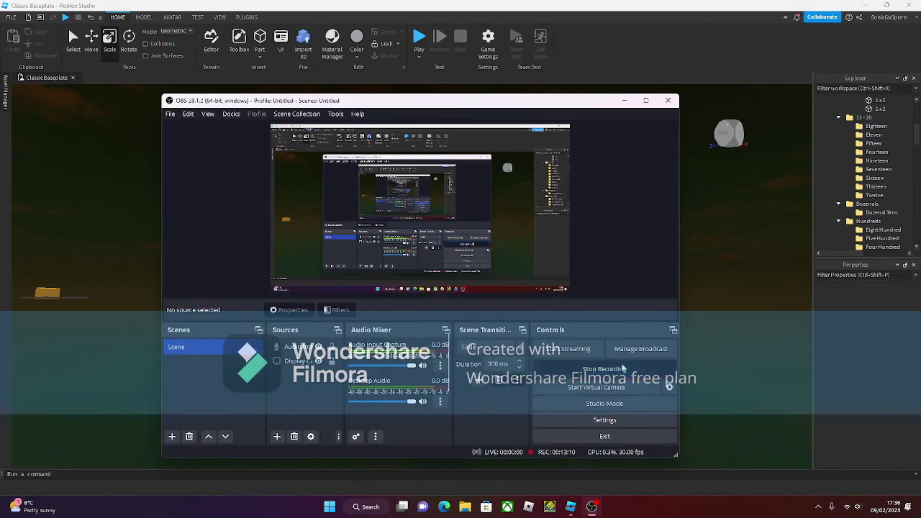